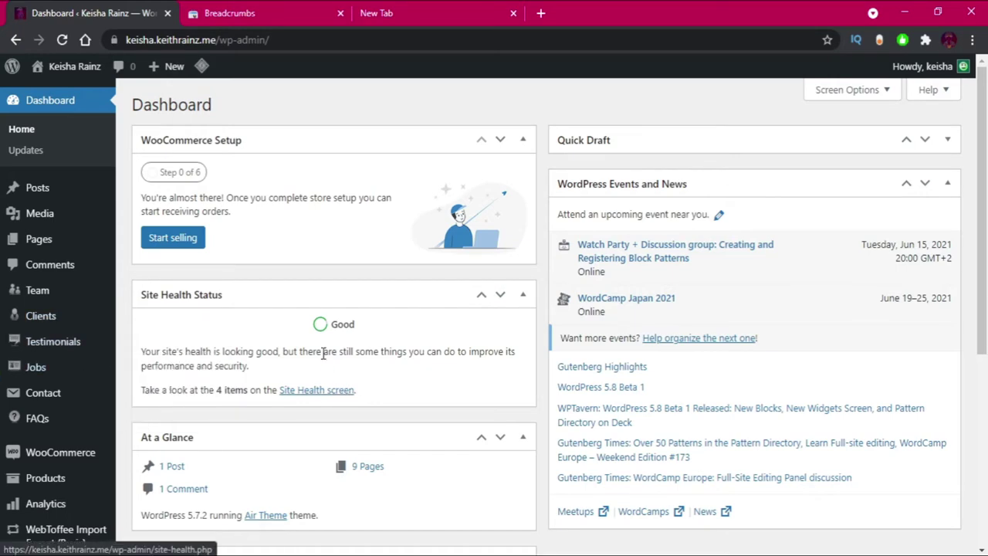
Go to Plugins > Add New in the WordPress admin sidebar.
{"action": "scroll", "coordinate": [326, 352], "scroll_direction": "down", "scroll_amount": 2}
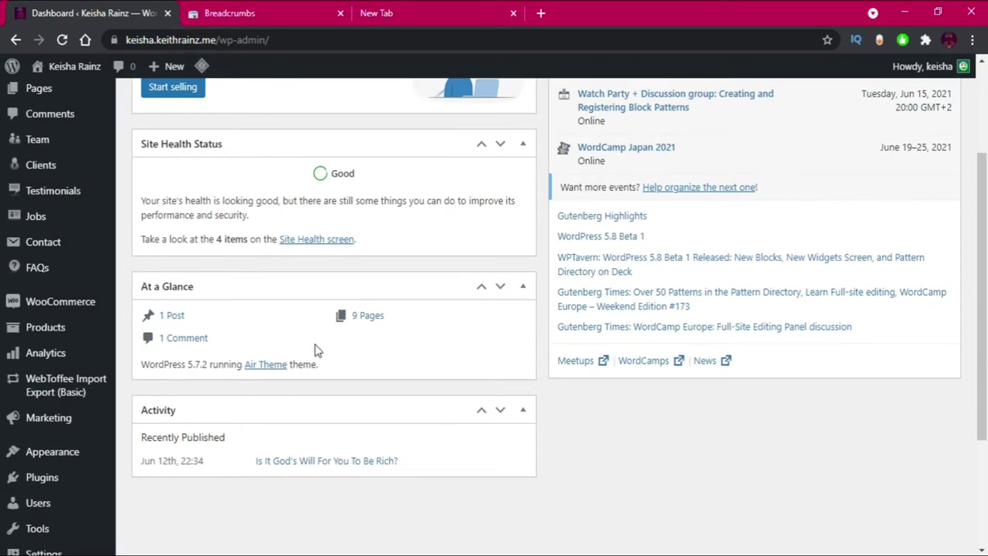
{"action": "mouse_move", "coordinate": [72, 472]}
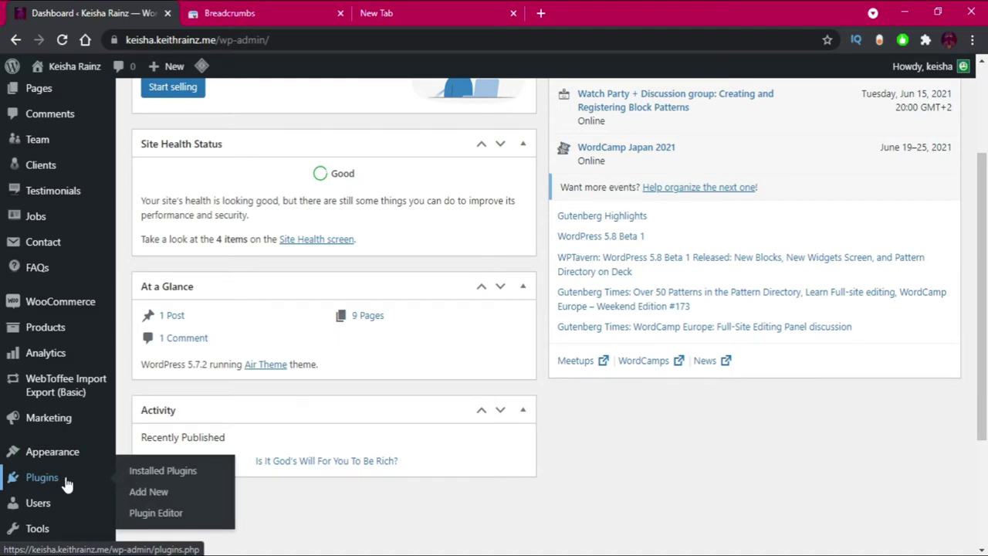
{"action": "left_click", "coordinate": [136, 498]}
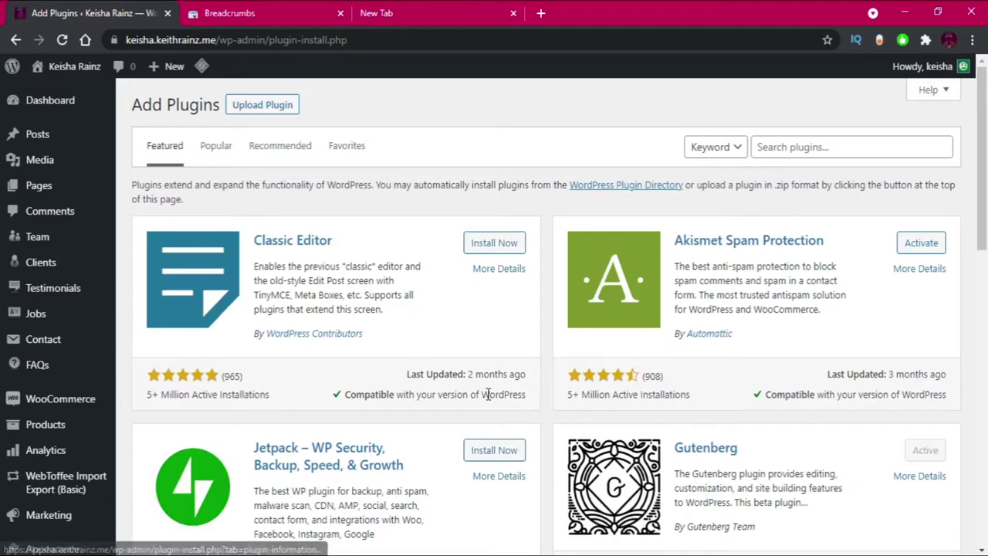
Search the plugin directory for SmartCrawl, then install and activate the SmartCrawl SEO plugin.
{"action": "left_click", "coordinate": [785, 149]}
{"action": "type", "text": "smartcrawl"}
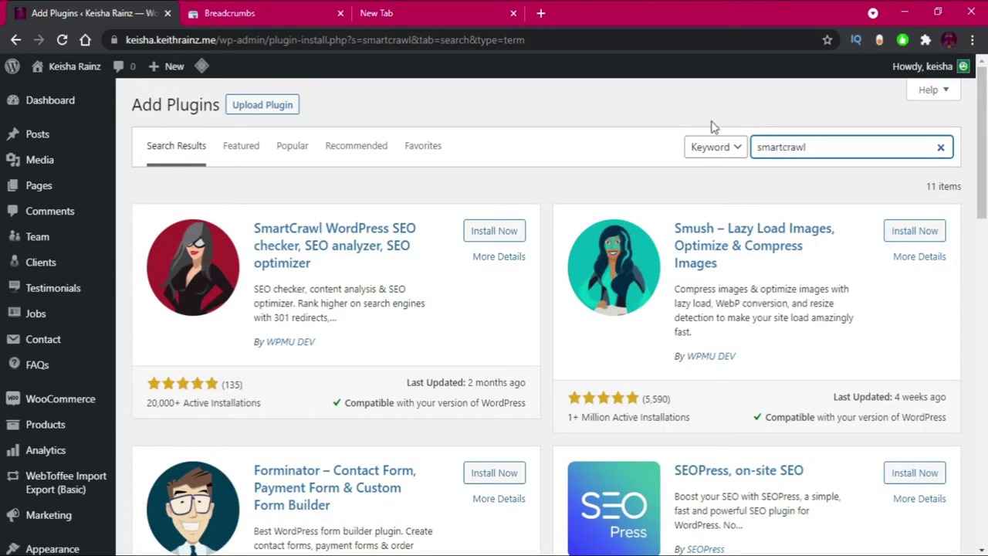
{"action": "left_click", "coordinate": [500, 231]}
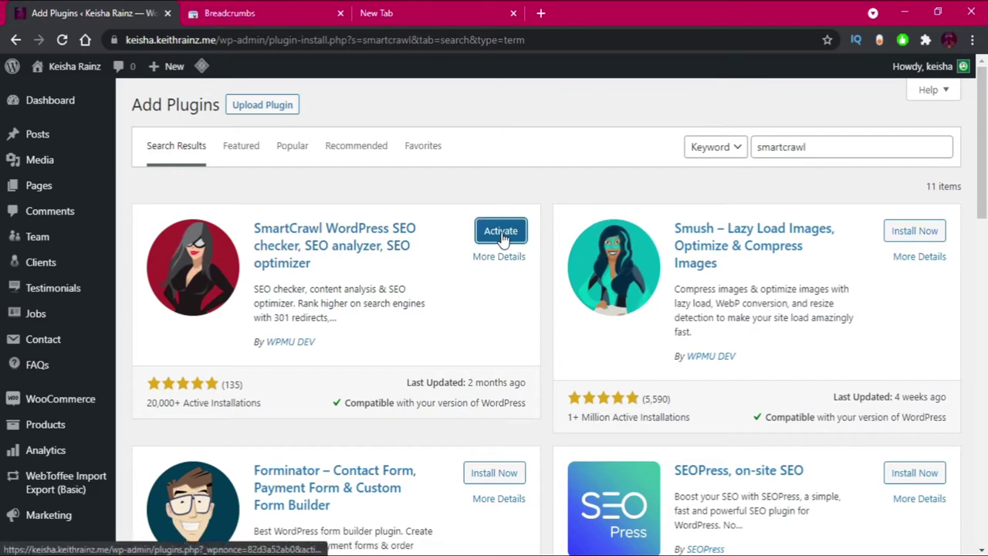
{"action": "left_click", "coordinate": [501, 231]}
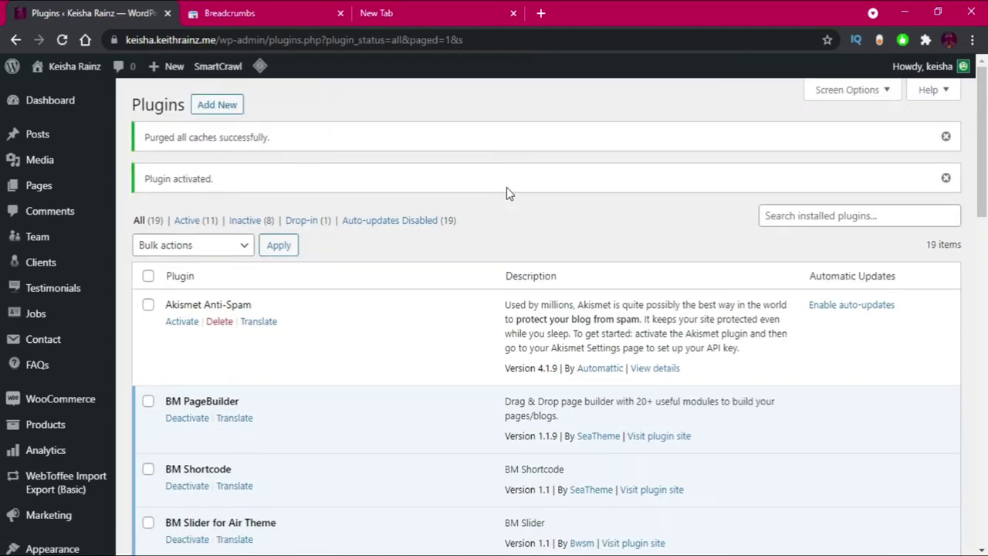
Launch SmartCrawl's quick setup wizard from its Dashboard link in the sidebar.
{"action": "scroll", "coordinate": [335, 187], "scroll_direction": "down", "scroll_amount": 5}
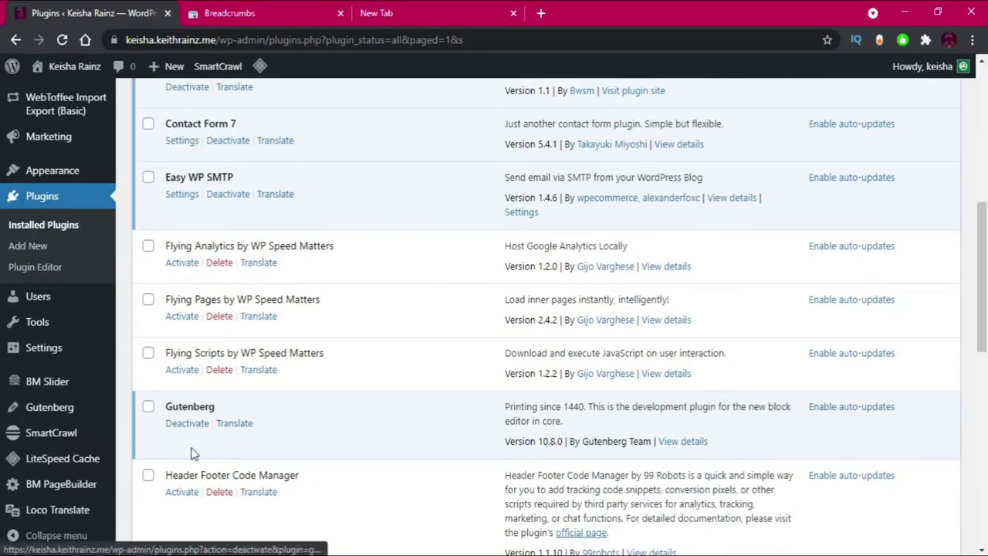
{"action": "mouse_move", "coordinate": [54, 438]}
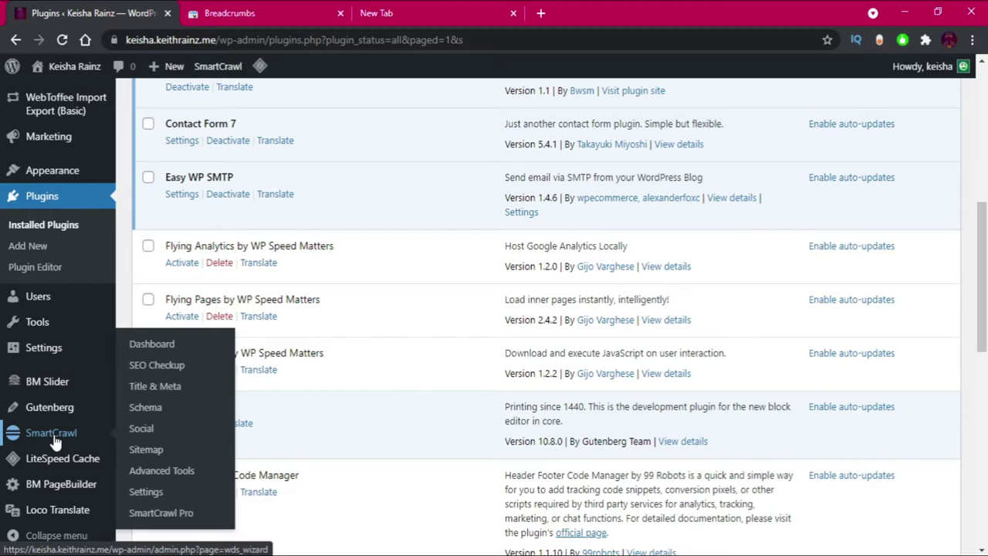
{"action": "left_click", "coordinate": [54, 438]}
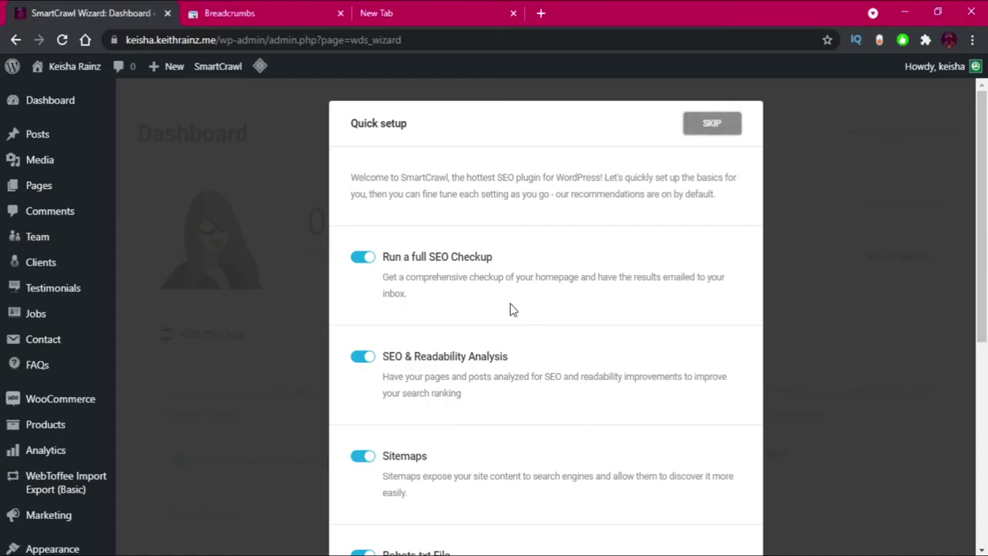
Run quick setup with the recommended settings and dismiss the schema types announcement.
{"action": "scroll", "coordinate": [469, 273], "scroll_direction": "down", "scroll_amount": 5}
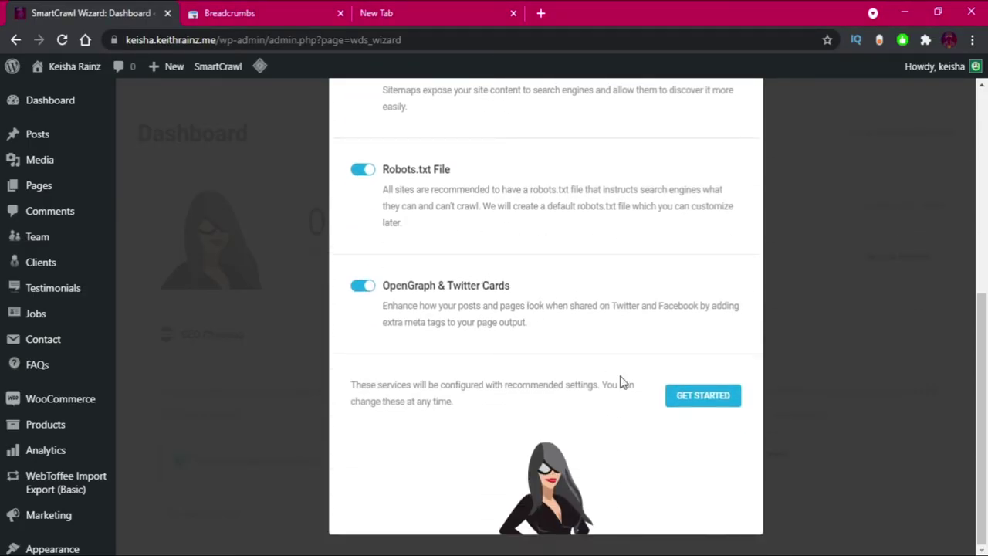
{"action": "left_click", "coordinate": [697, 401]}
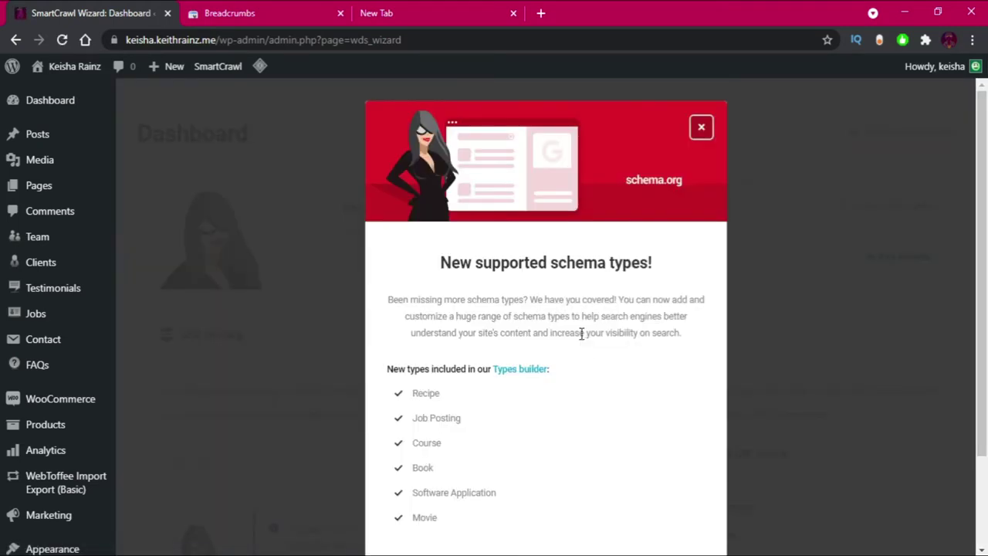
{"action": "scroll", "coordinate": [577, 328], "scroll_direction": "down", "scroll_amount": 2}
{"action": "left_click", "coordinate": [546, 463]}
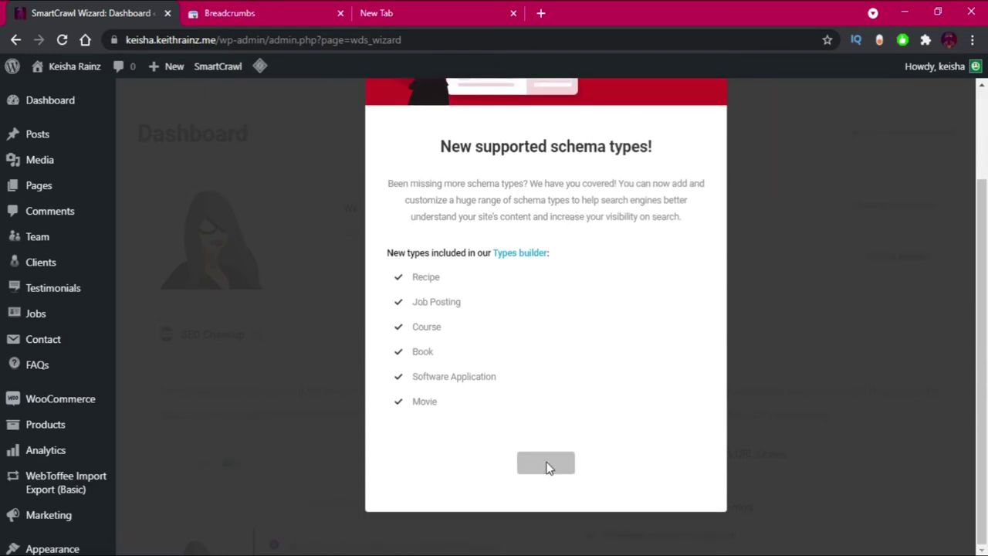
{"action": "scroll", "coordinate": [519, 347], "scroll_direction": "down", "scroll_amount": 2}
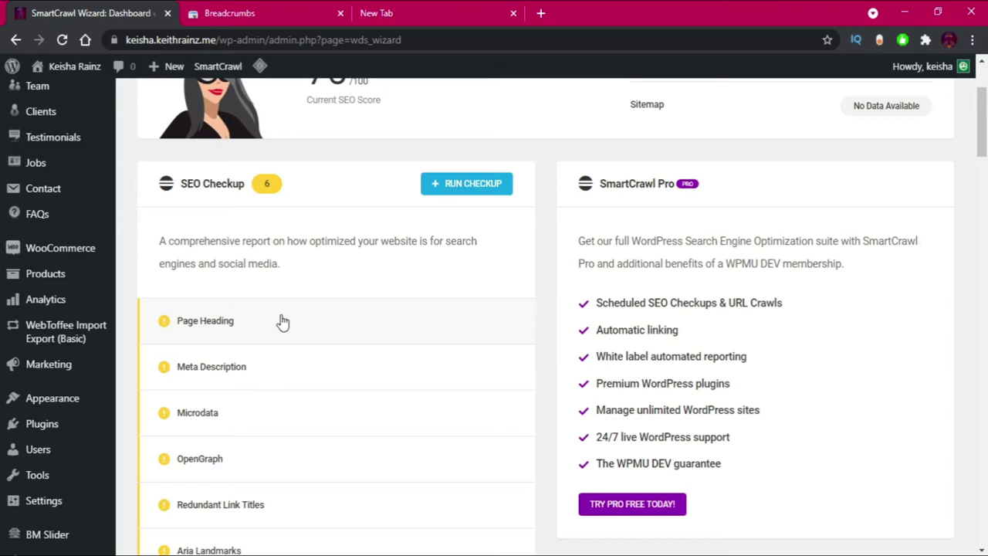
Open SmartCrawl's Title & Meta settings at the Homepage section.
{"action": "scroll", "coordinate": [283, 322], "scroll_direction": "down", "scroll_amount": 3}
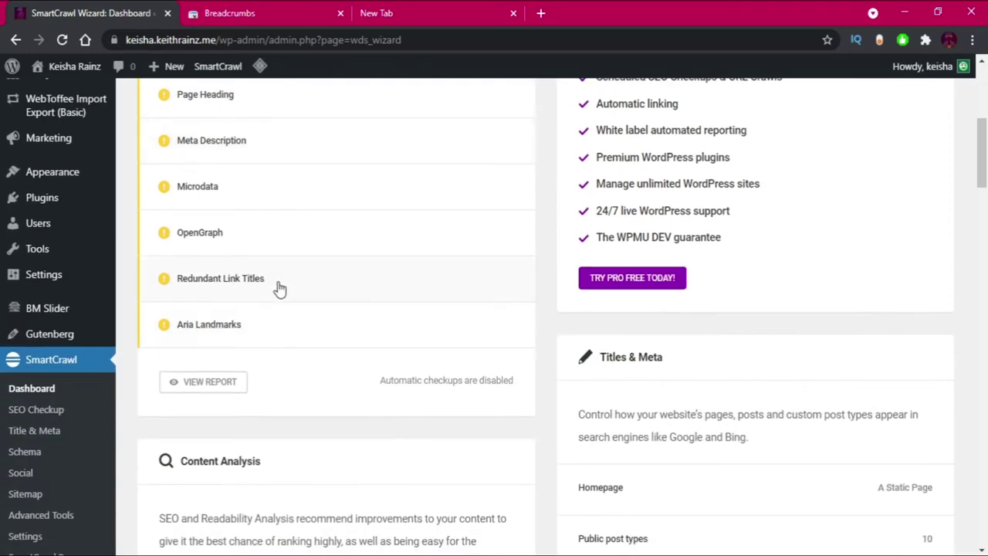
{"action": "scroll", "coordinate": [281, 284], "scroll_direction": "down", "scroll_amount": 9}
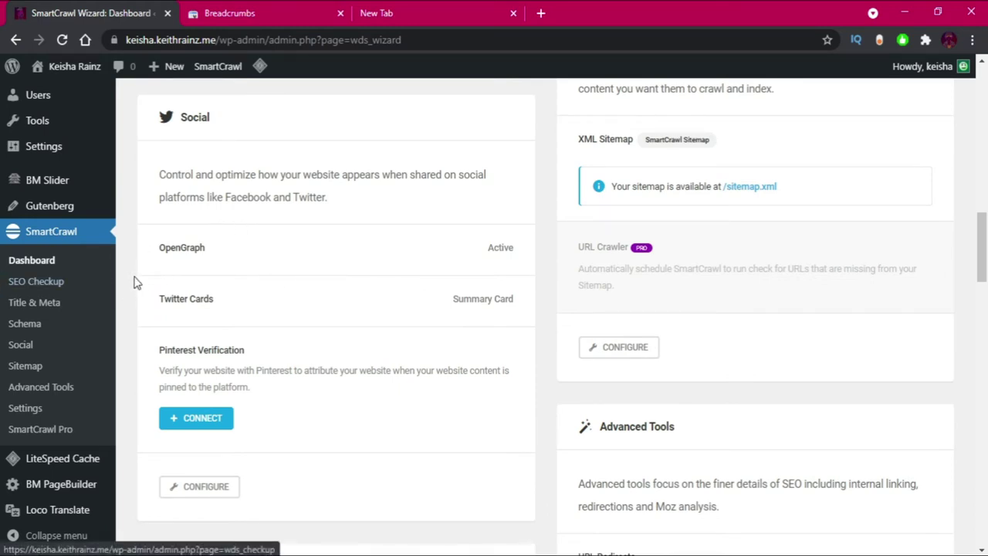
{"action": "left_click", "coordinate": [32, 305]}
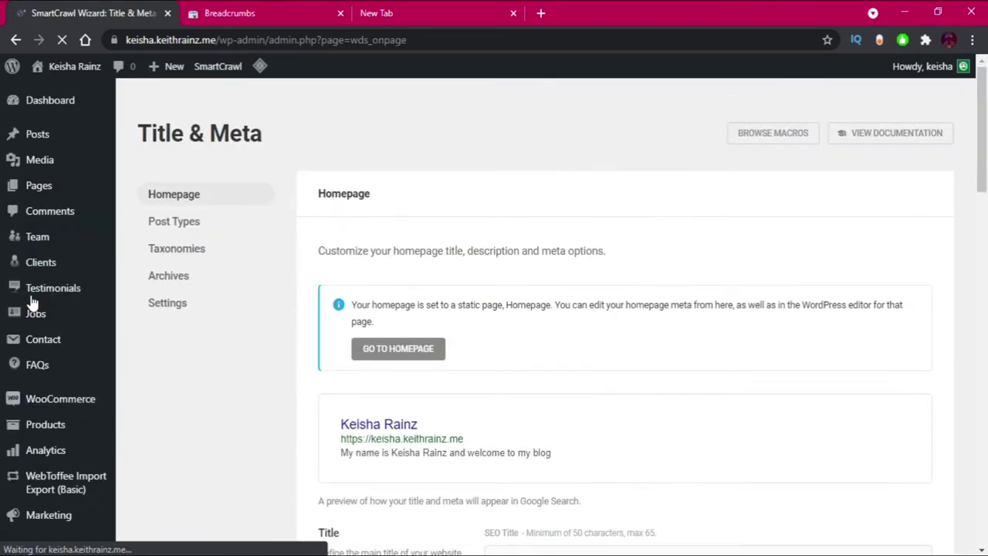
Set the homepage SEO title to the site owner's name followed by "'s blog".
{"action": "scroll", "coordinate": [437, 324], "scroll_direction": "down", "scroll_amount": 2}
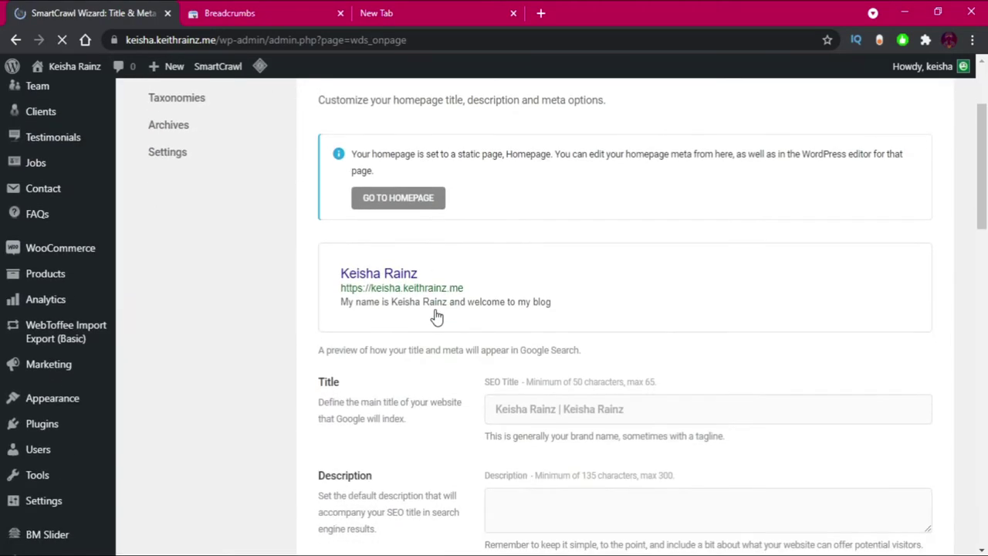
{"action": "scroll", "coordinate": [436, 309], "scroll_direction": "down", "scroll_amount": 1}
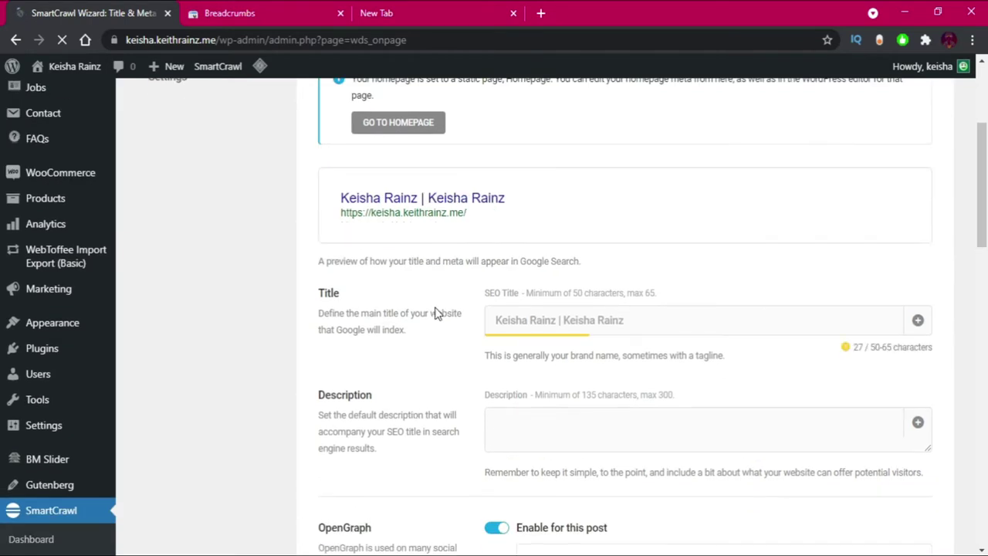
{"action": "left_click", "coordinate": [544, 325]}
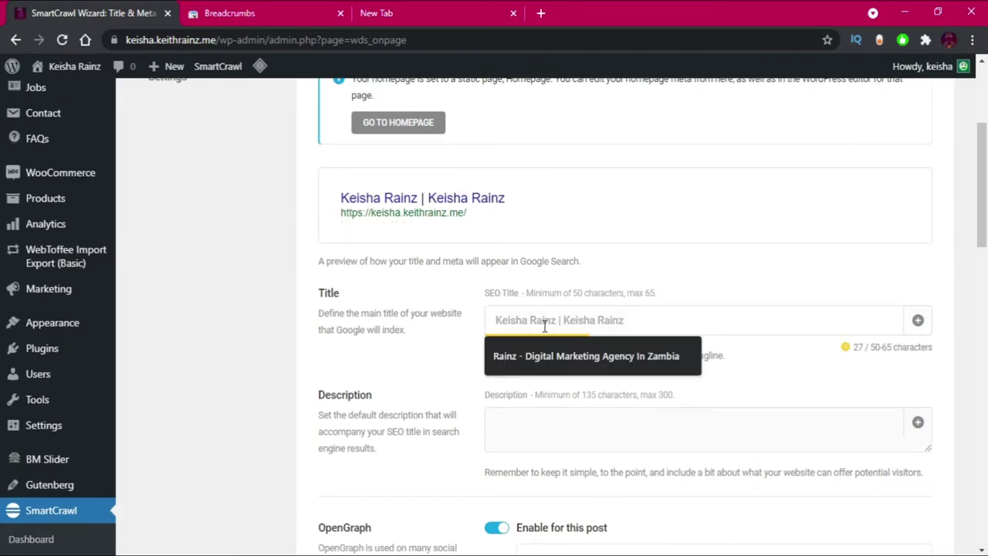
{"action": "left_click", "coordinate": [390, 283]}
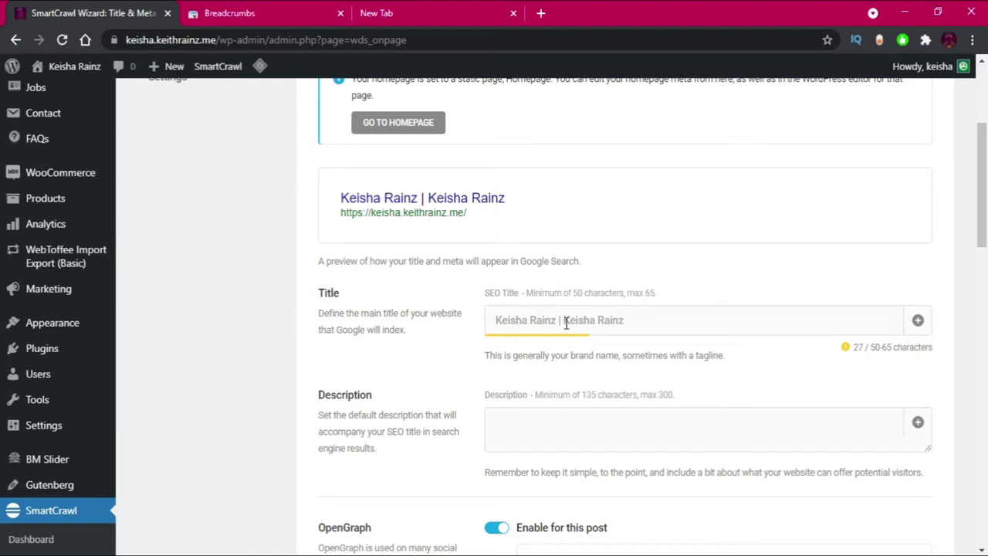
{"action": "left_click", "coordinate": [532, 326]}
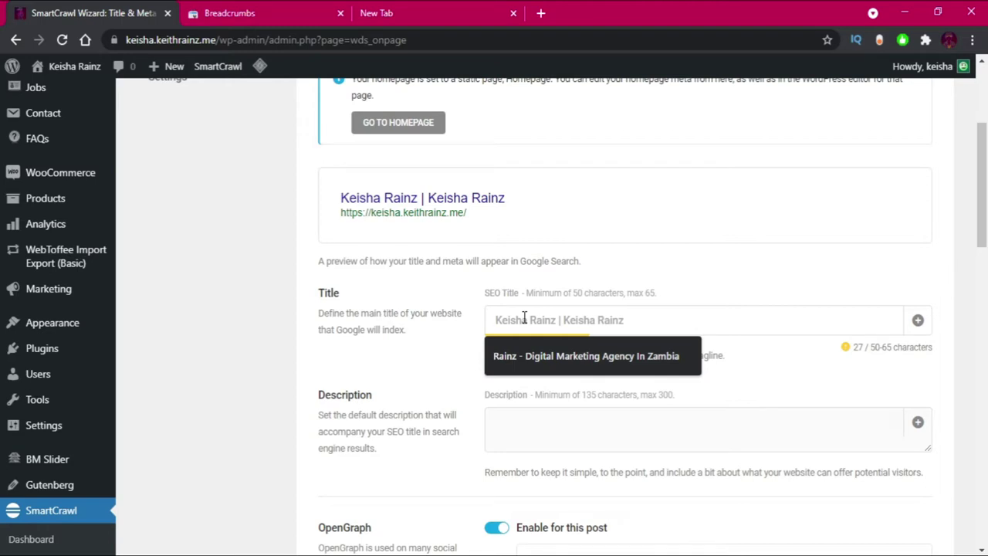
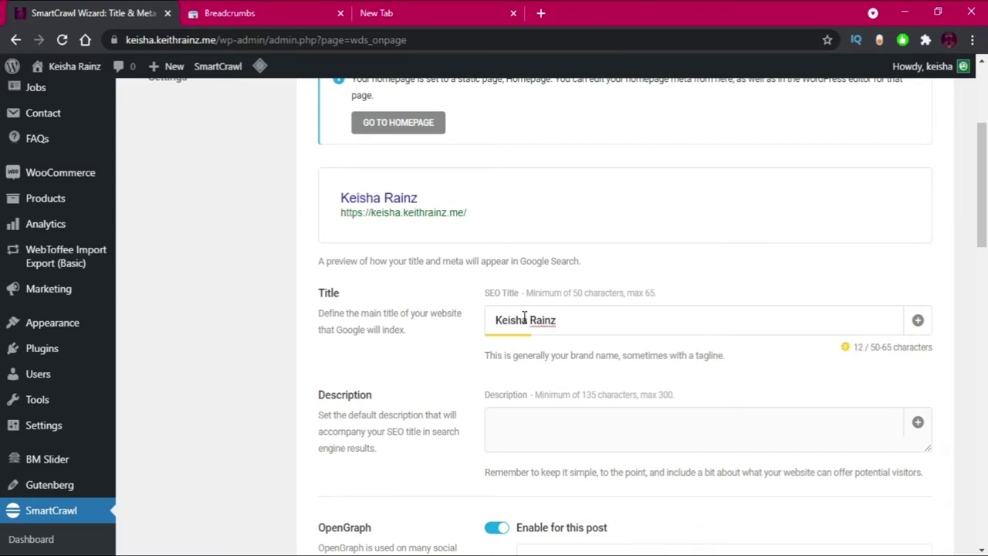
{"action": "type", "text": "'a blog"}
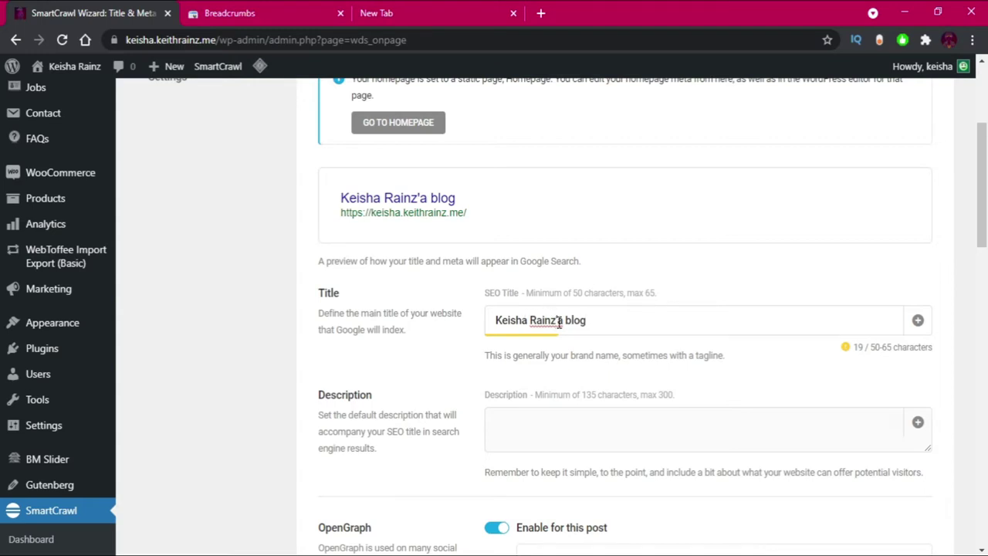
{"action": "key", "text": "BackSpace"}
{"action": "type", "text": "s"}
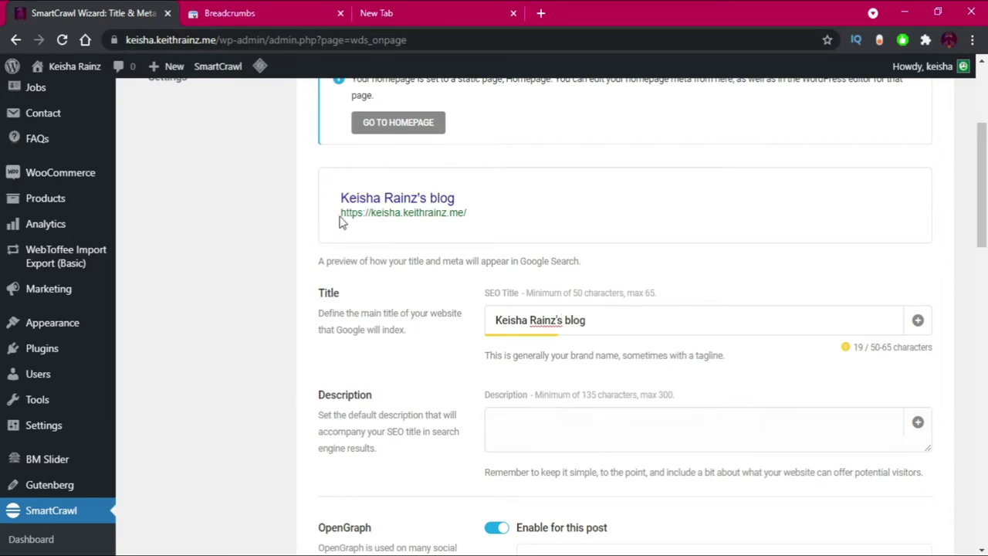
{"action": "left_click", "coordinate": [539, 17]}
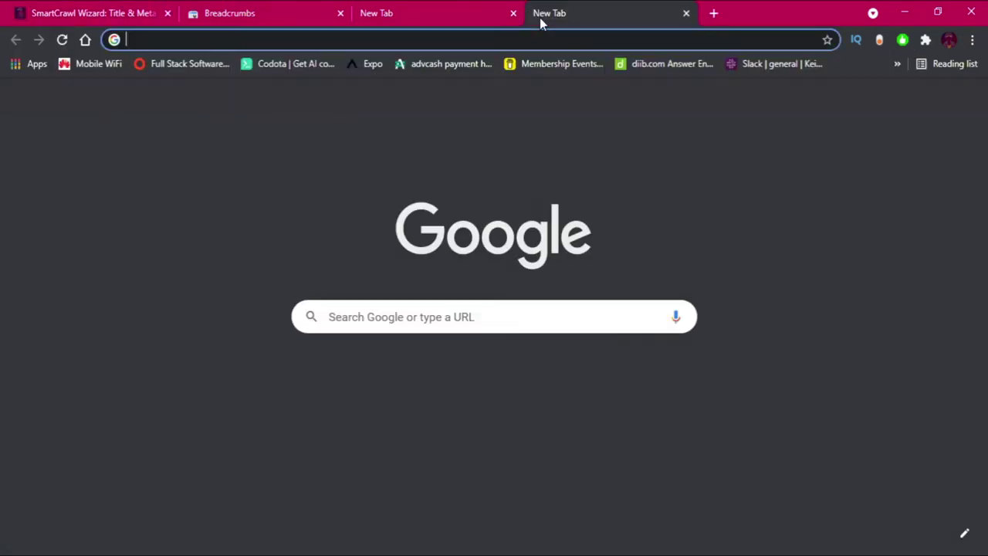
Copy the site homepage's 209-character welcome paragraph into the homepage meta description, without a trailing blank line.
{"action": "type", "text": "keish"}
{"action": "key", "text": "Return"}
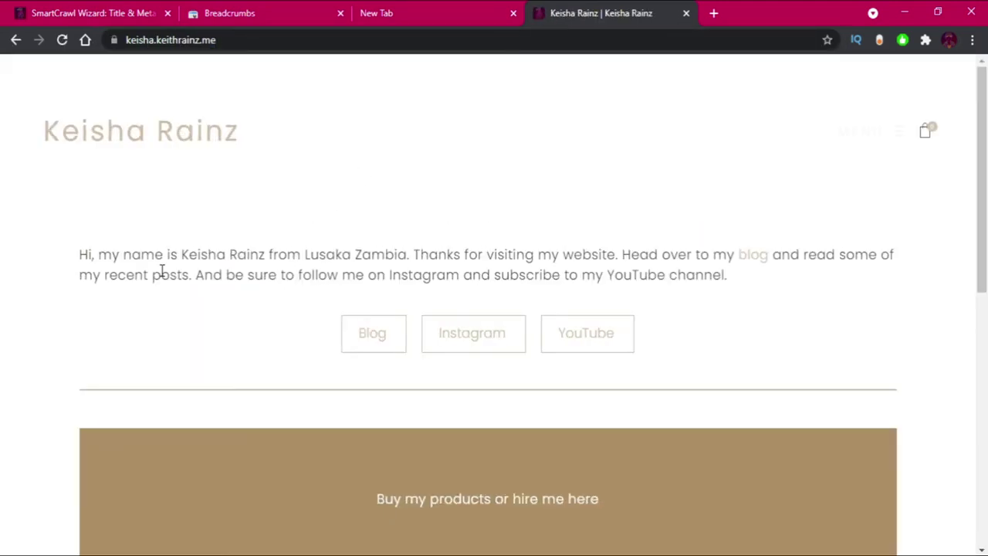
{"action": "triple_click", "coordinate": [162, 270]}
{"action": "key", "text": "ctrl+c"}
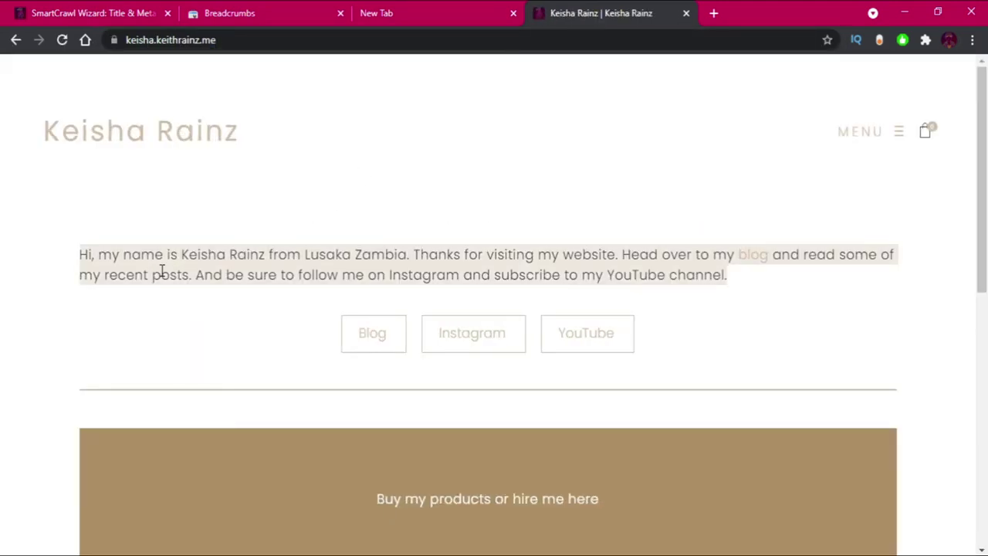
{"action": "left_click", "coordinate": [97, 9]}
{"action": "left_click", "coordinate": [545, 421]}
{"action": "key", "text": "ctrl+v"}
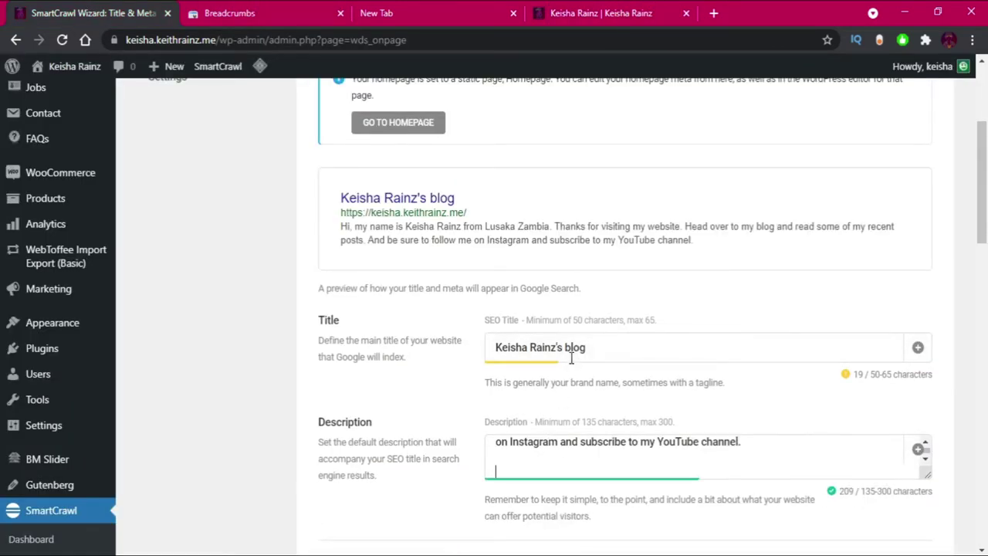
{"action": "key", "text": "BackSpace"}
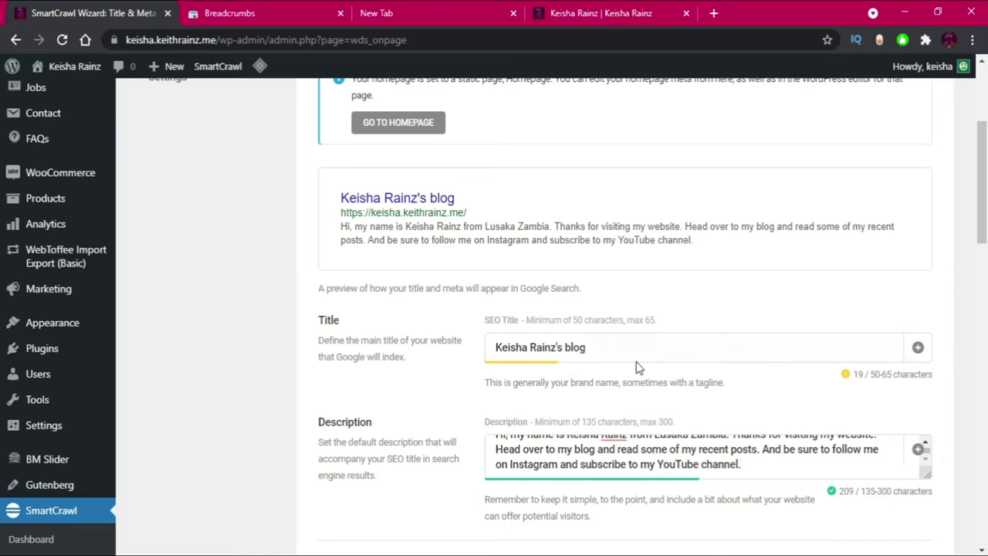
{"action": "left_click", "coordinate": [620, 354]}
Fill the OpenGraph description with the welcome blurb and the OpenGraph title with the blog title.
{"action": "scroll", "coordinate": [620, 354], "scroll_direction": "down", "scroll_amount": 5}
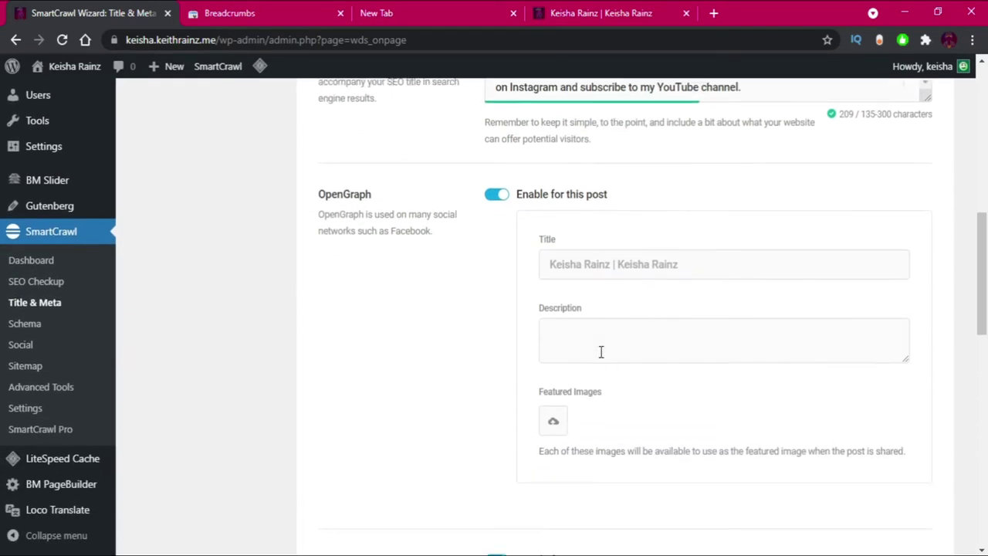
{"action": "left_click", "coordinate": [590, 333]}
{"action": "key", "text": "ctrl+v"}
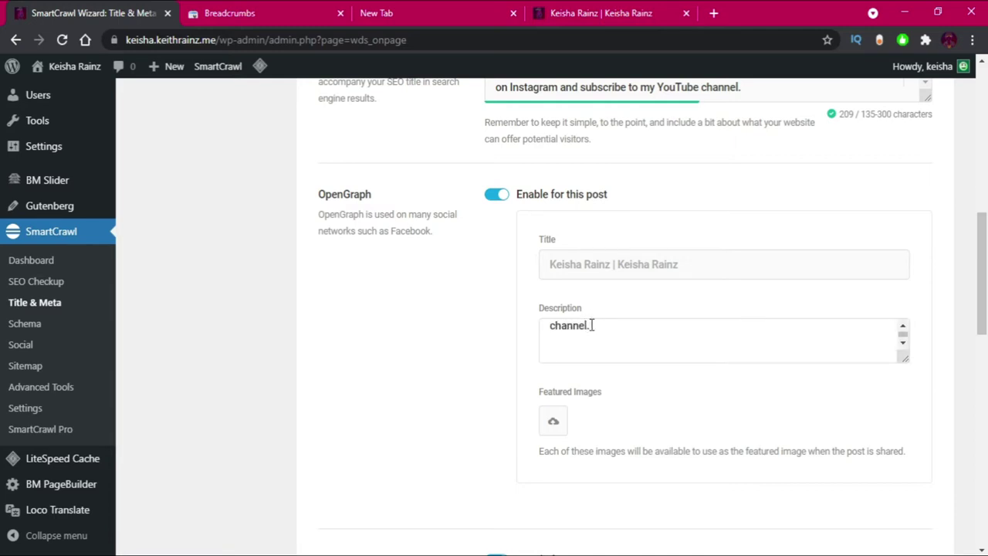
{"action": "key", "text": "BackSpace"}
{"action": "scroll", "coordinate": [542, 236], "scroll_direction": "up", "scroll_amount": 3}
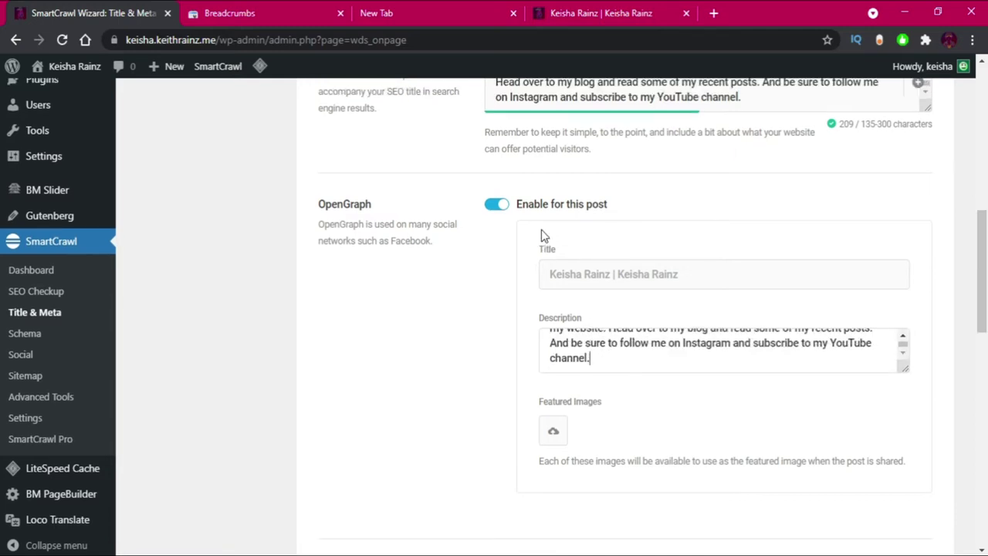
{"action": "left_click_drag", "start_coordinate": [602, 192], "coordinate": [452, 189]}
{"action": "key", "text": "ctrl+c"}
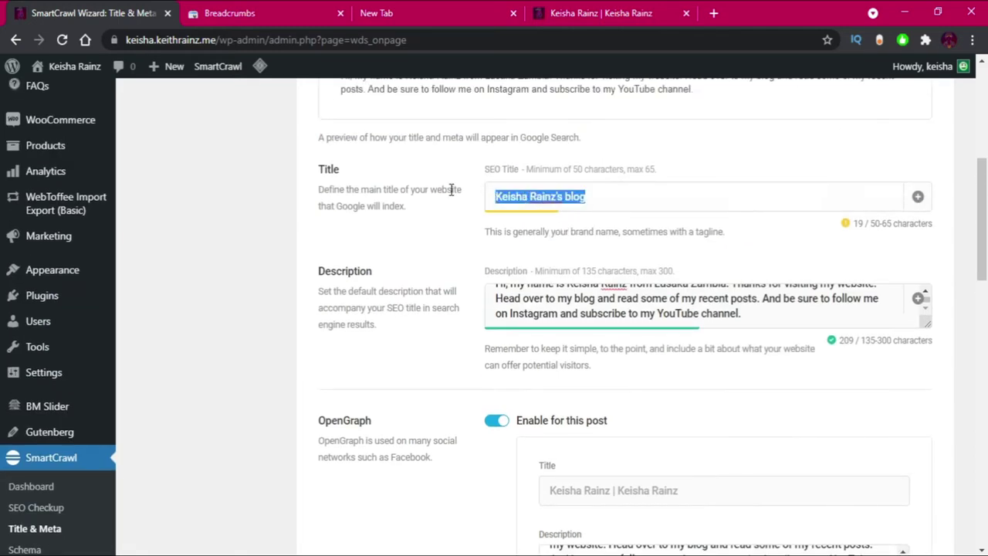
{"action": "scroll", "coordinate": [452, 189], "scroll_direction": "down", "scroll_amount": 3}
{"action": "left_click", "coordinate": [588, 340]}
{"action": "key", "text": "ctrl+v"}
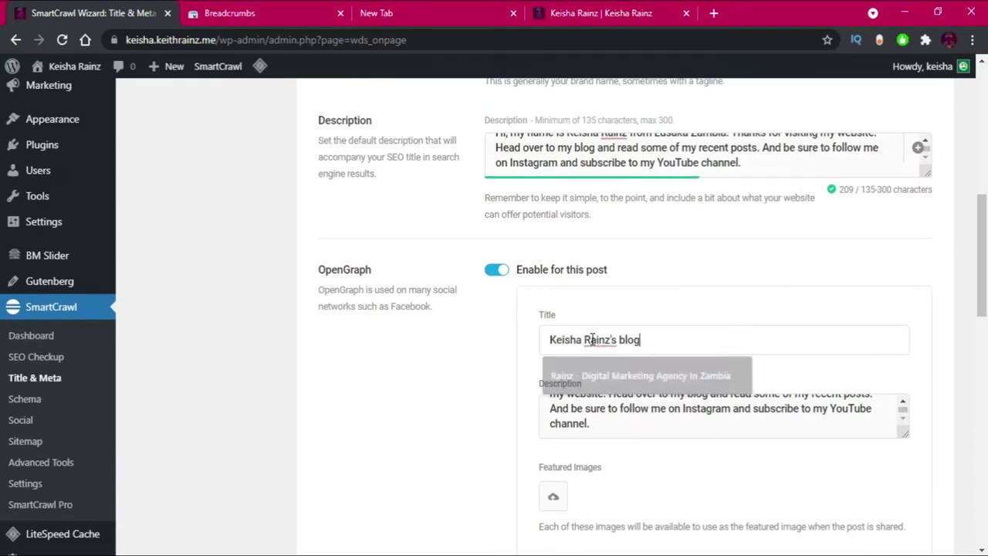
Fill the Twitter title with the blog title and the Twitter description with the welcome blurb.
{"action": "scroll", "coordinate": [674, 386], "scroll_direction": "down", "scroll_amount": 3}
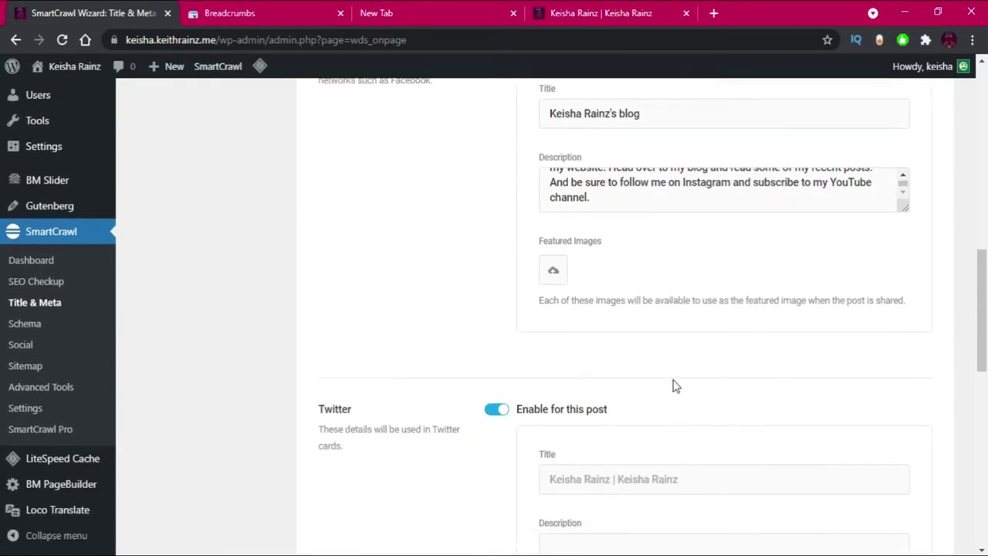
{"action": "scroll", "coordinate": [674, 386], "scroll_direction": "down", "scroll_amount": 2}
{"action": "left_click", "coordinate": [612, 328]}
{"action": "key", "text": "ctrl+v"}
{"action": "scroll", "coordinate": [587, 281], "scroll_direction": "up", "scroll_amount": 3}
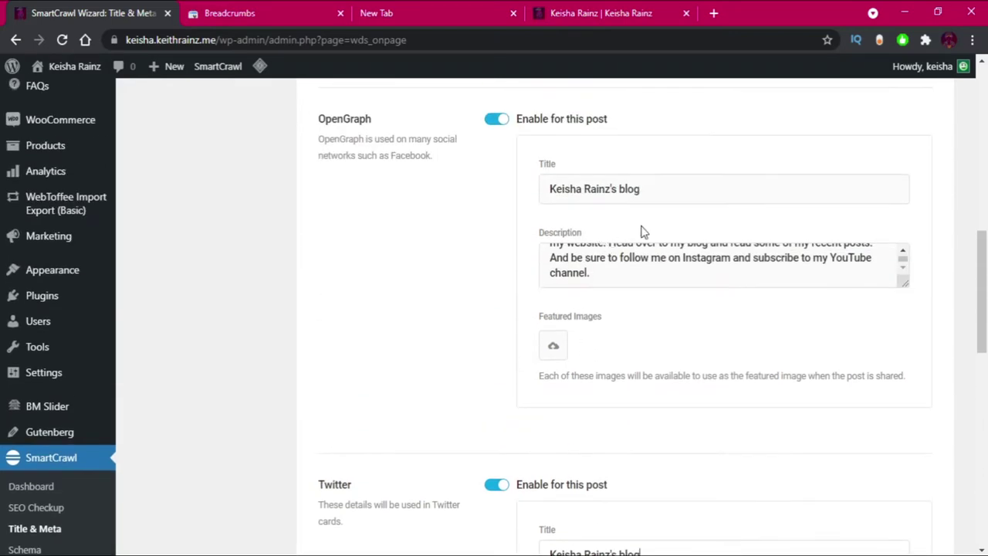
{"action": "left_click", "coordinate": [644, 246]}
{"action": "key", "text": "ctrl+a"}
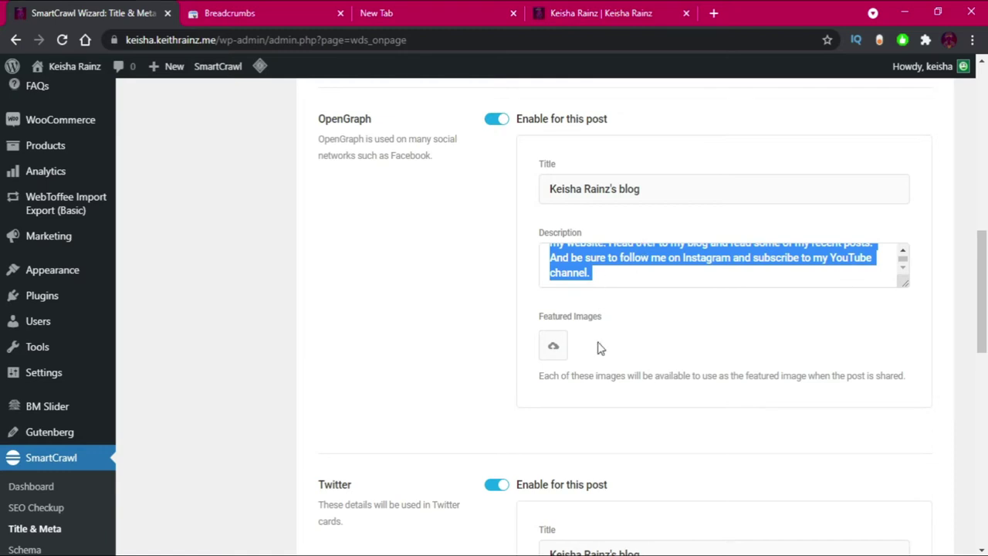
{"action": "scroll", "coordinate": [594, 337], "scroll_direction": "down", "scroll_amount": 5}
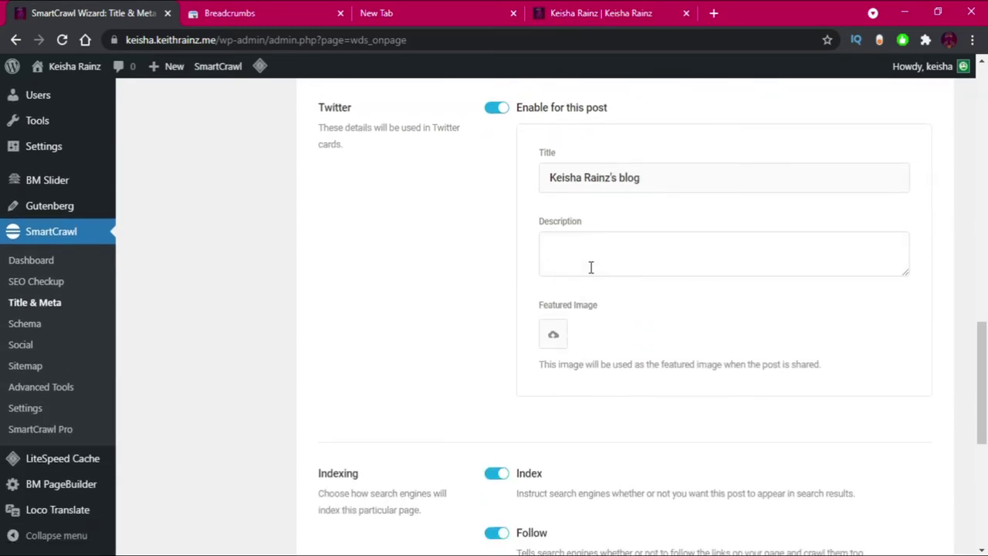
{"action": "left_click", "coordinate": [590, 267]}
{"action": "key", "text": "ctrl+v"}
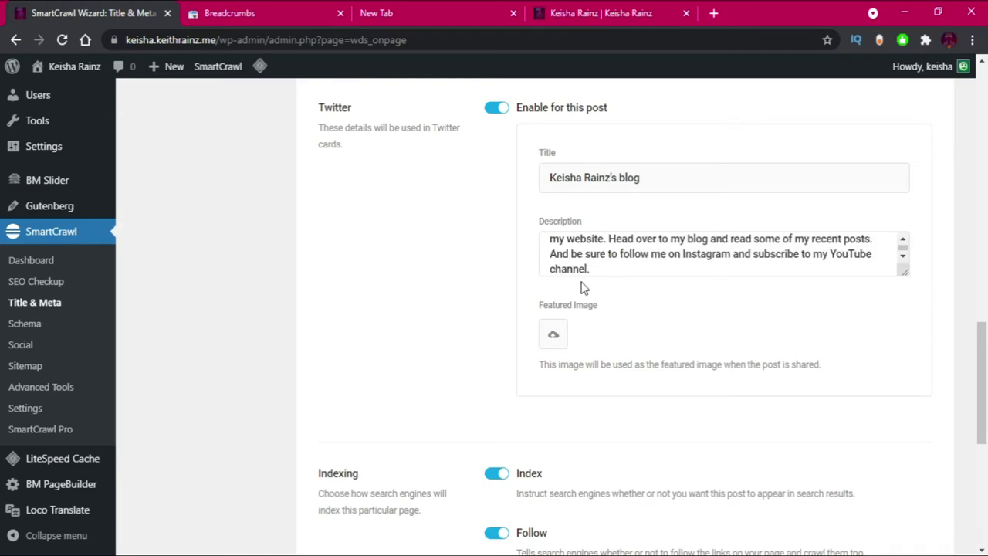
Save the homepage title and meta settings.
{"action": "scroll", "coordinate": [583, 285], "scroll_direction": "down", "scroll_amount": 5}
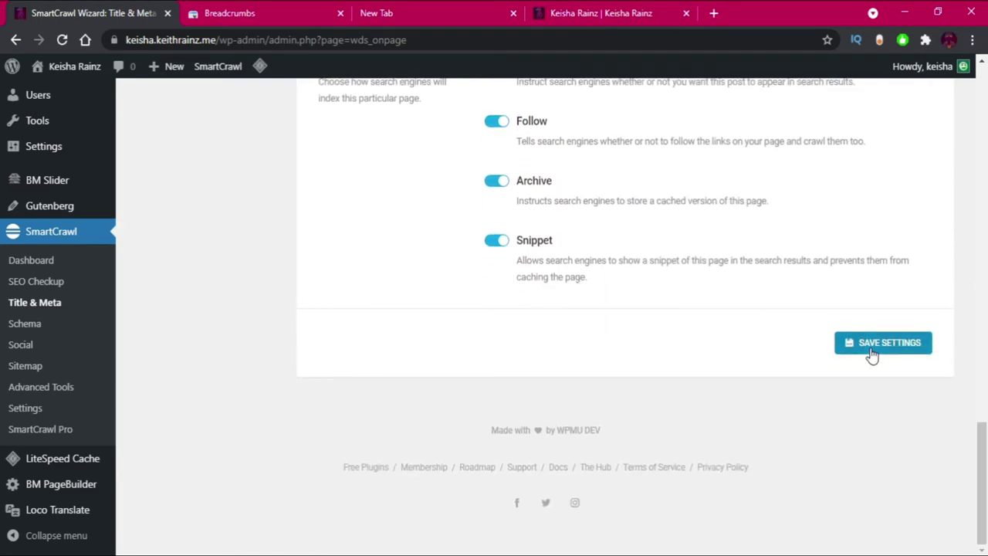
{"action": "left_click", "coordinate": [870, 353]}
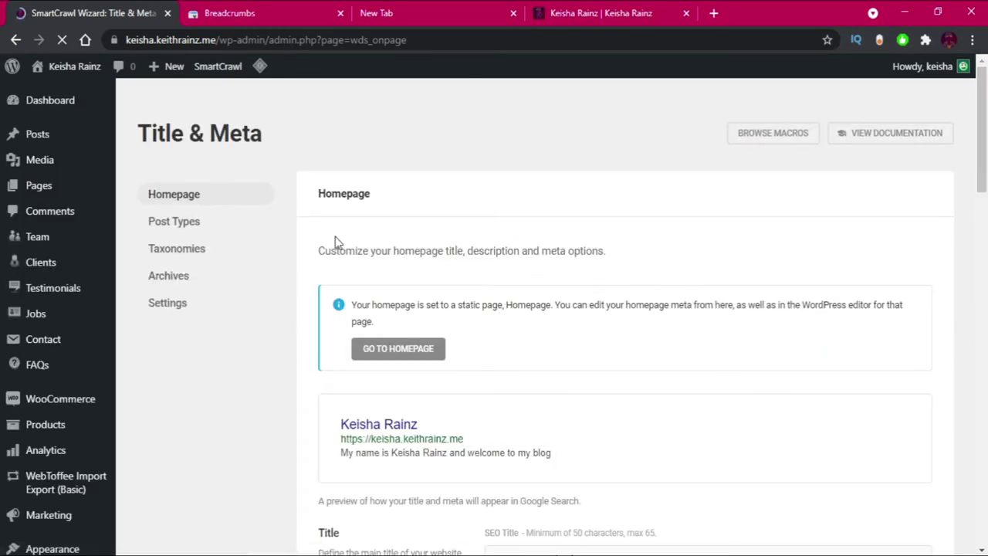
{"action": "scroll", "coordinate": [466, 292], "scroll_direction": "down", "scroll_amount": 3}
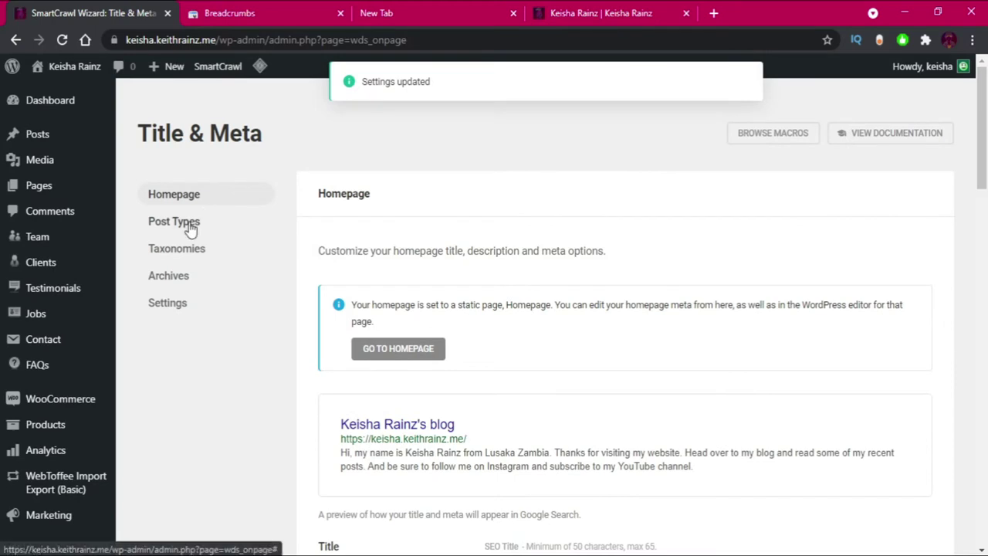
Open the Post Types tab and review the Posts title template %%title%% %%sep%% %%sitename%%.
{"action": "left_click", "coordinate": [191, 223]}
{"action": "scroll", "coordinate": [718, 286], "scroll_direction": "down", "scroll_amount": 1}
{"action": "scroll", "coordinate": [719, 287], "scroll_direction": "down", "scroll_amount": 1}
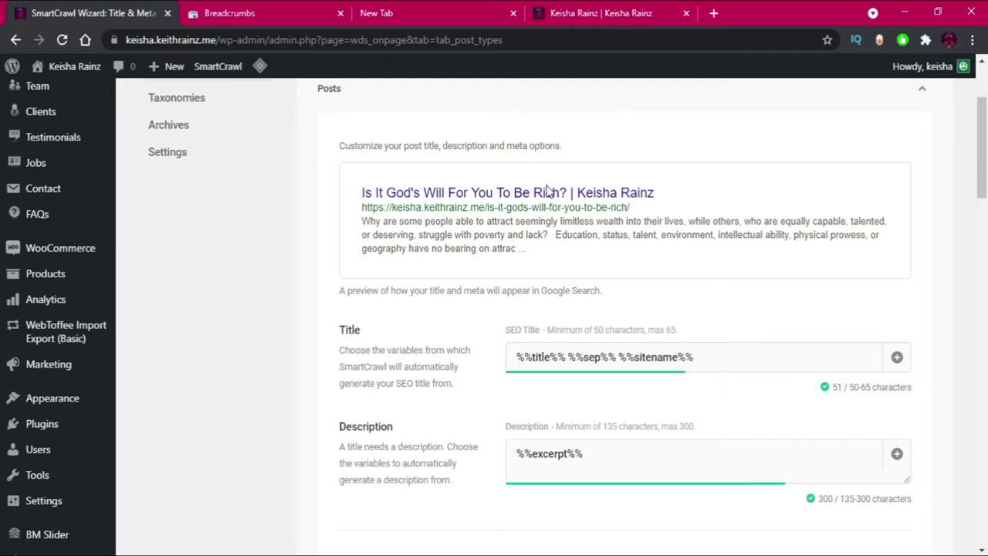
{"action": "scroll", "coordinate": [553, 234], "scroll_direction": "down", "scroll_amount": 2}
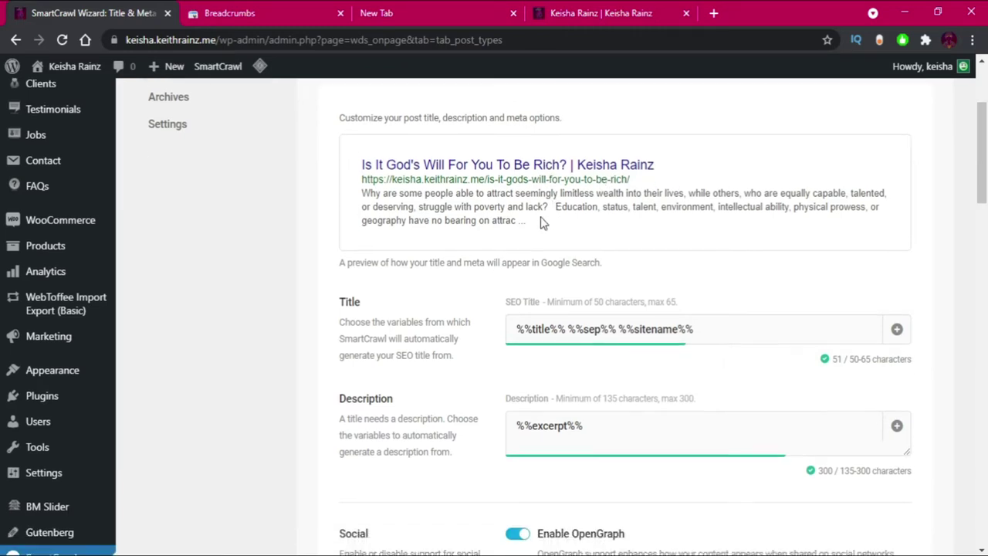
{"action": "scroll", "coordinate": [535, 304], "scroll_direction": "down", "scroll_amount": 4}
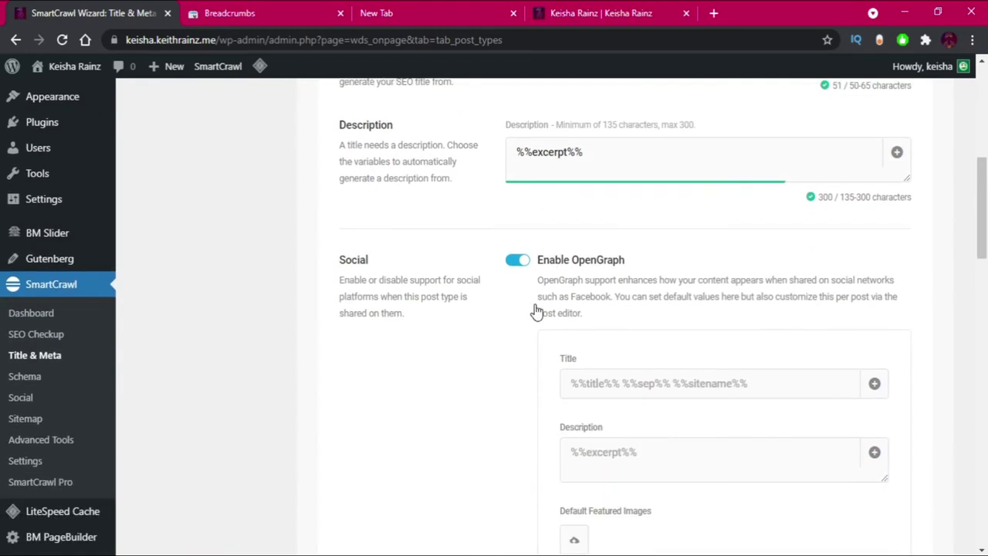
{"action": "scroll", "coordinate": [574, 313], "scroll_direction": "down", "scroll_amount": 8}
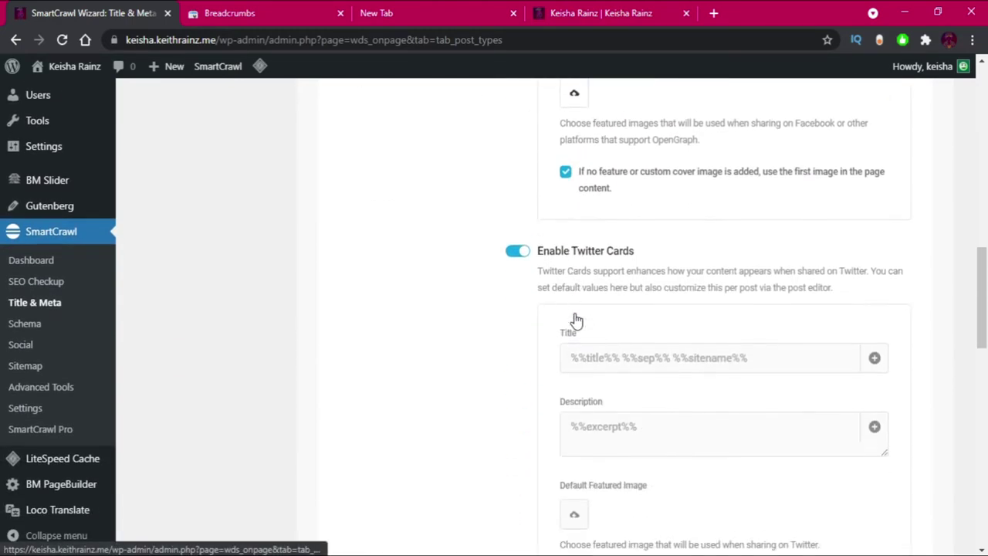
{"action": "scroll", "coordinate": [582, 302], "scroll_direction": "down", "scroll_amount": 2}
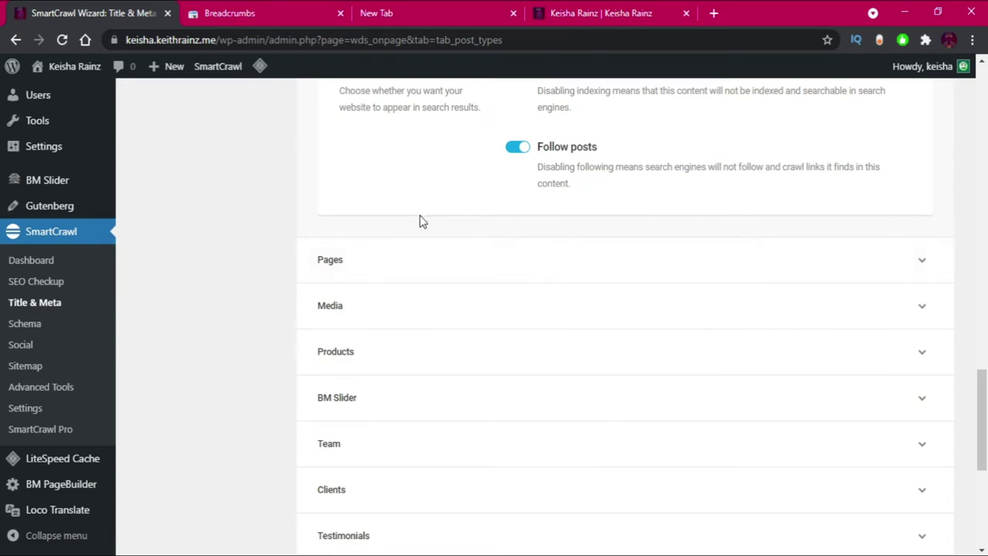
Expand and review the Pages title and meta settings.
{"action": "left_click", "coordinate": [363, 263]}
{"action": "scroll", "coordinate": [476, 255], "scroll_direction": "up", "scroll_amount": 12}
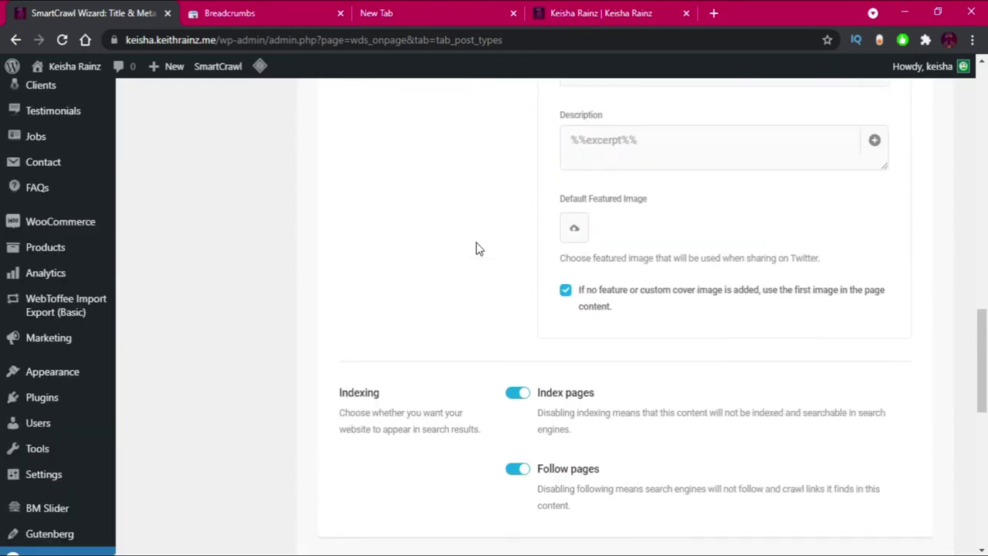
{"action": "scroll", "coordinate": [506, 239], "scroll_direction": "up", "scroll_amount": 7}
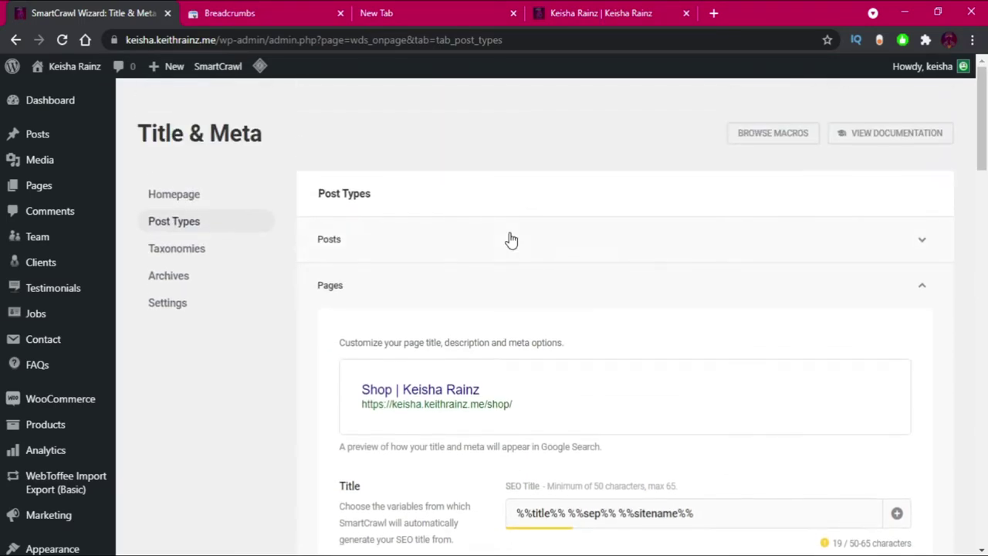
{"action": "scroll", "coordinate": [510, 240], "scroll_direction": "down", "scroll_amount": 2}
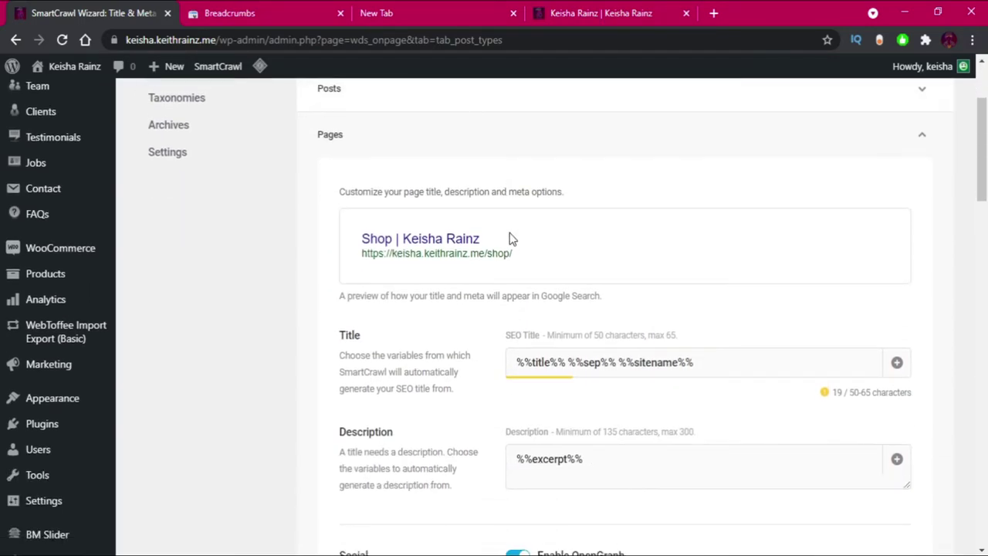
{"action": "scroll", "coordinate": [509, 239], "scroll_direction": "down", "scroll_amount": 6}
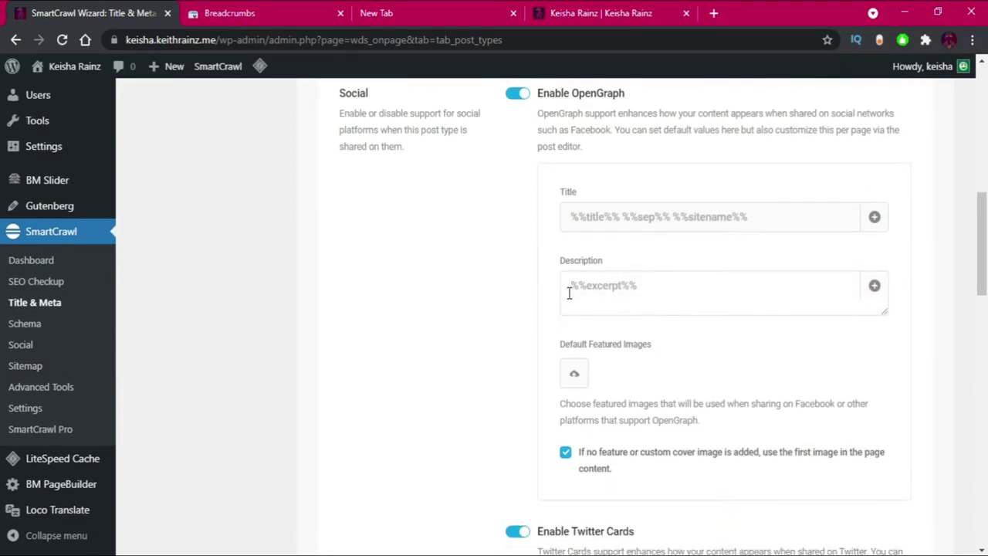
{"action": "scroll", "coordinate": [568, 292], "scroll_direction": "down", "scroll_amount": 12}
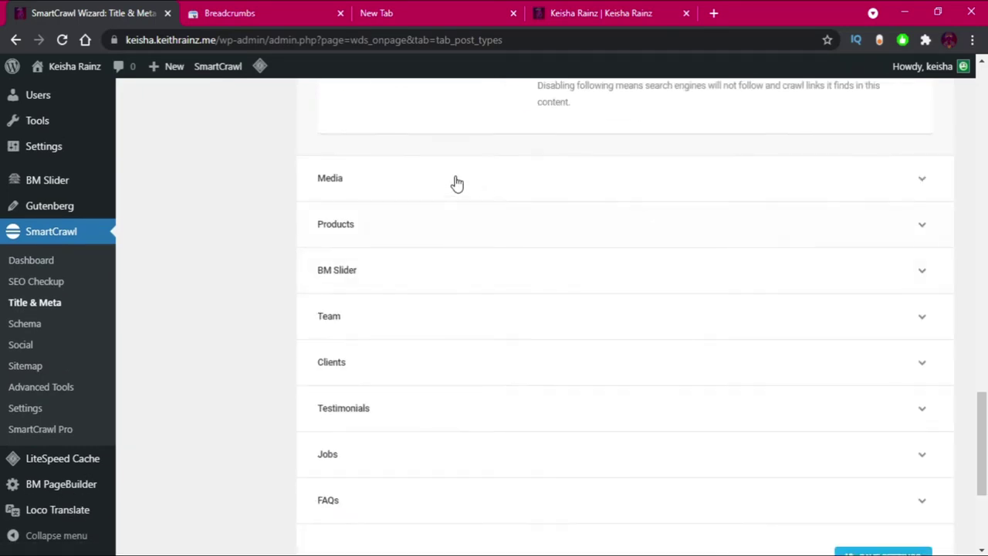
{"action": "scroll", "coordinate": [413, 185], "scroll_direction": "up", "scroll_amount": 7}
{"action": "scroll", "coordinate": [421, 186], "scroll_direction": "down", "scroll_amount": 8}
Review the Products and Team settings and save Post Types with the default macros.
{"action": "left_click", "coordinate": [415, 233]}
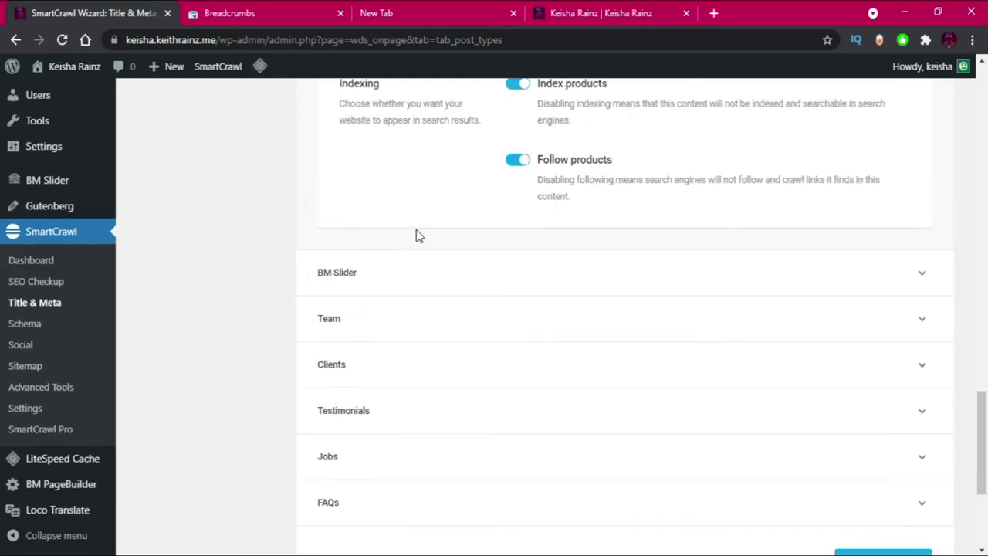
{"action": "scroll", "coordinate": [624, 226], "scroll_direction": "up", "scroll_amount": 8}
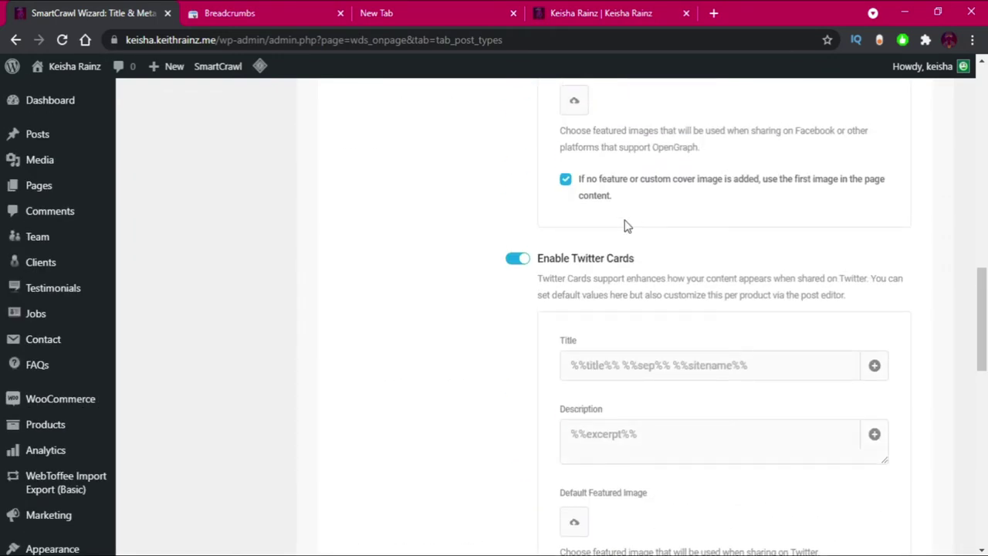
{"action": "scroll", "coordinate": [625, 226], "scroll_direction": "down", "scroll_amount": 8}
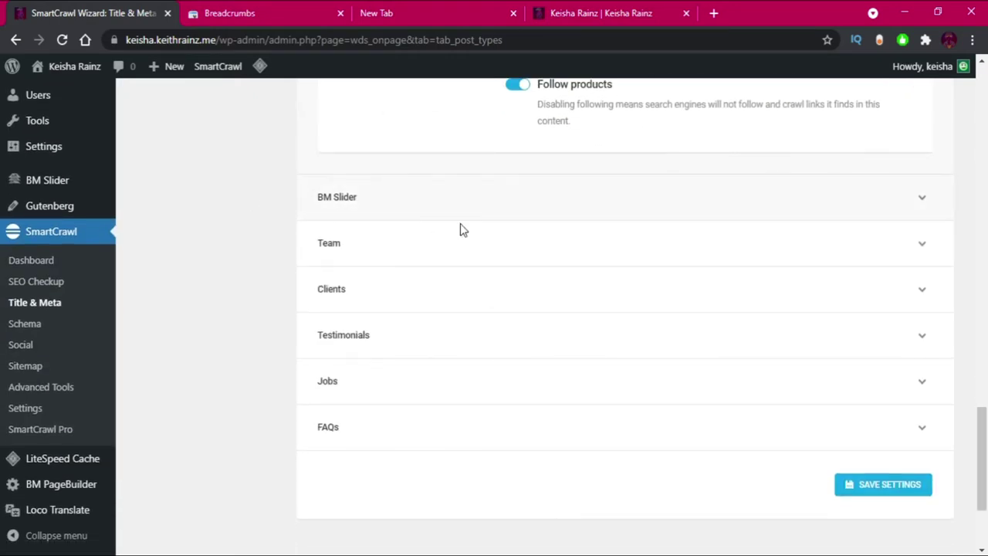
{"action": "left_click", "coordinate": [437, 259]}
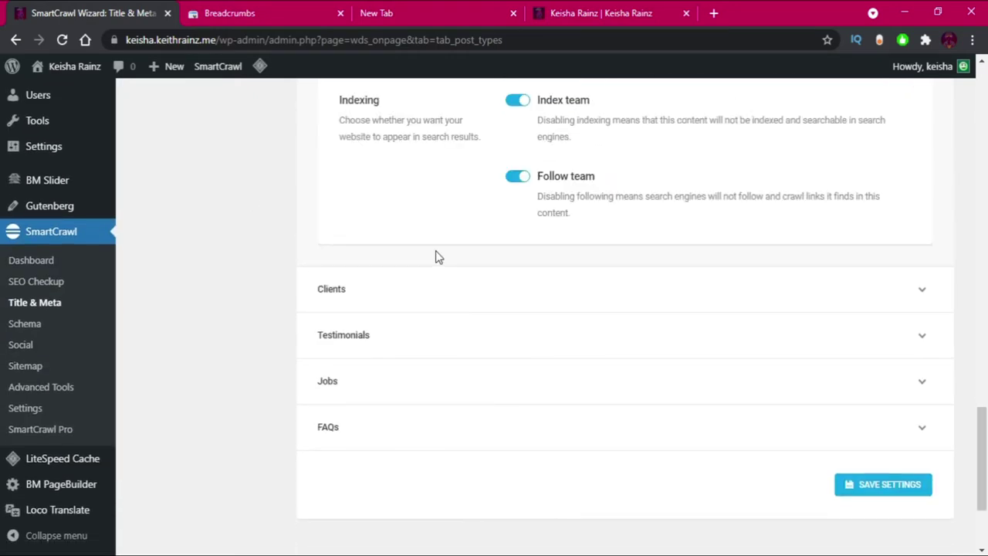
{"action": "scroll", "coordinate": [441, 266], "scroll_direction": "down", "scroll_amount": 2}
{"action": "left_click", "coordinate": [867, 319]}
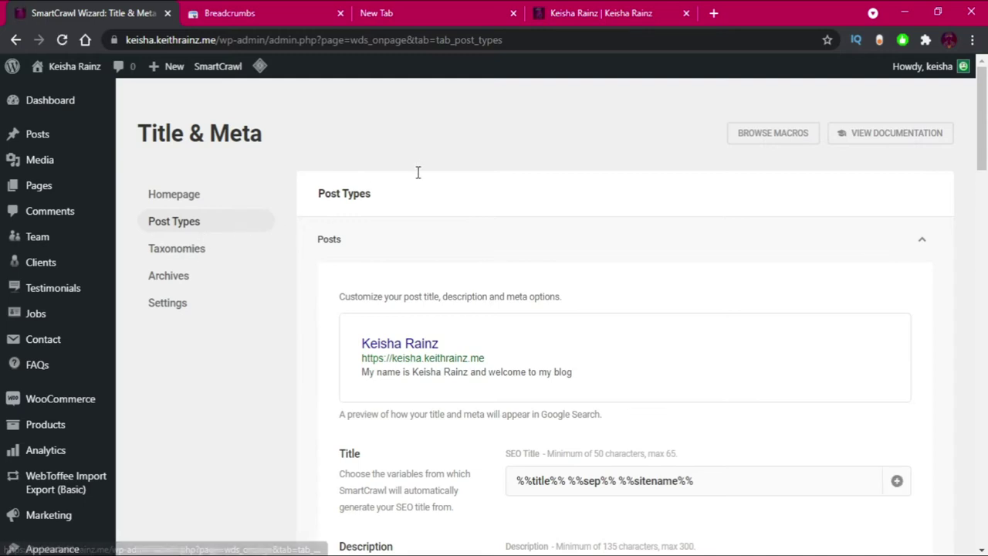
In the Taxonomies tab, set the Tags description to "Learn more on %%tag%% with these posts below".
{"action": "left_click", "coordinate": [196, 255]}
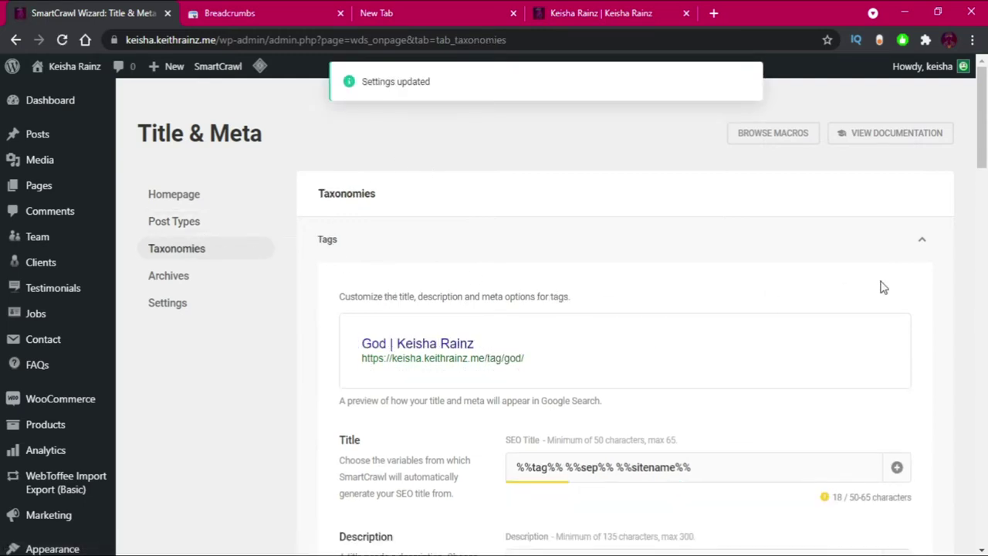
{"action": "scroll", "coordinate": [879, 286], "scroll_direction": "down", "scroll_amount": 3}
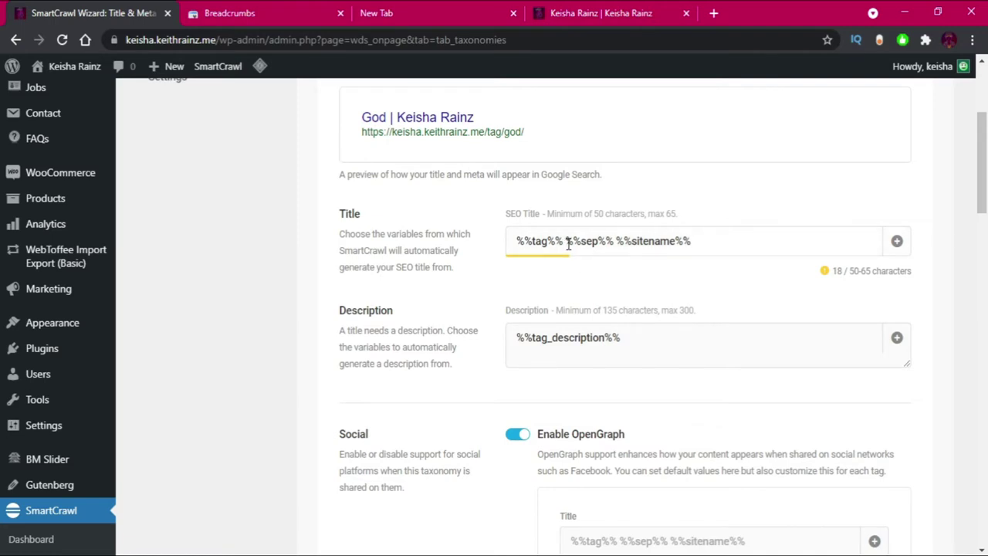
{"action": "left_click_drag", "start_coordinate": [564, 241], "coordinate": [488, 243]}
{"action": "key", "text": "ctrl+c"}
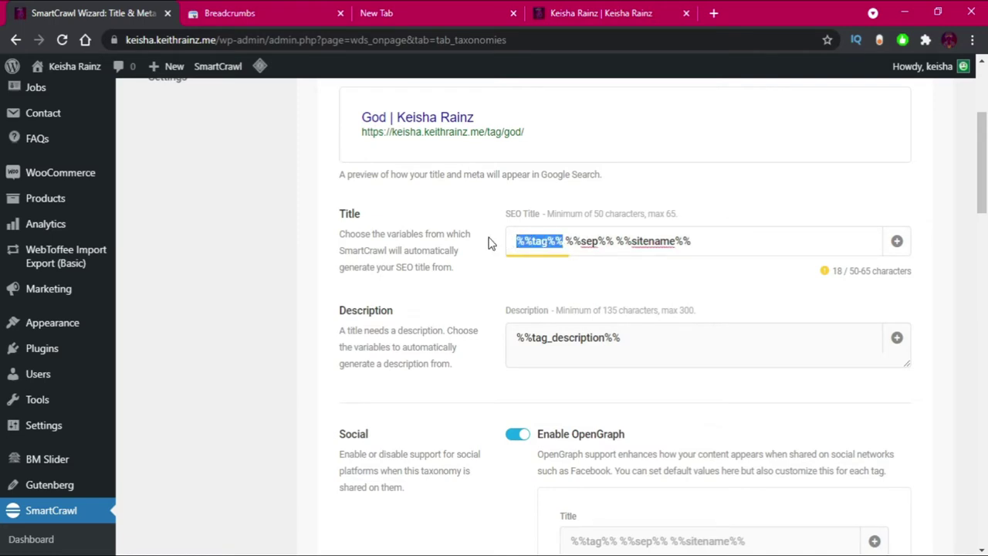
{"action": "left_click", "coordinate": [511, 337]}
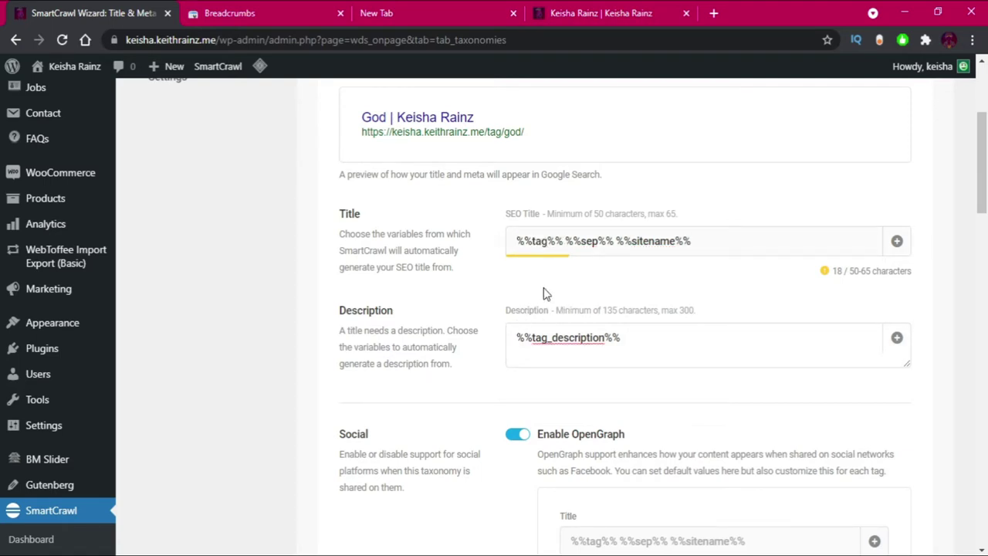
{"action": "type", "text": "Learn more on v"}
{"action": "key", "text": "BackSpace"}
{"action": "key", "text": "ctrl+v"}
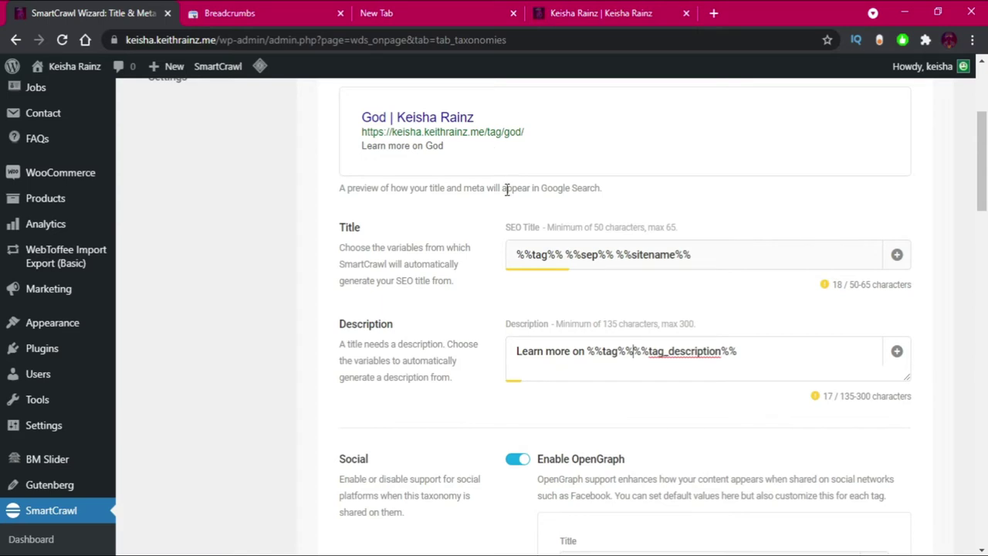
{"action": "type", "text": "with these posts below"}
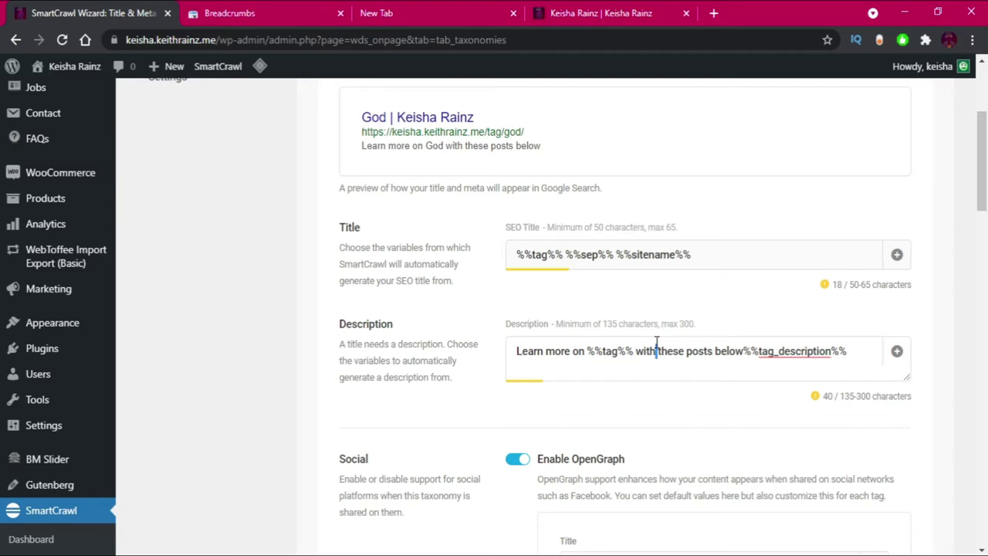
{"action": "key", "text": "ctrl+a"}
{"action": "key", "text": "ctrl+c"}
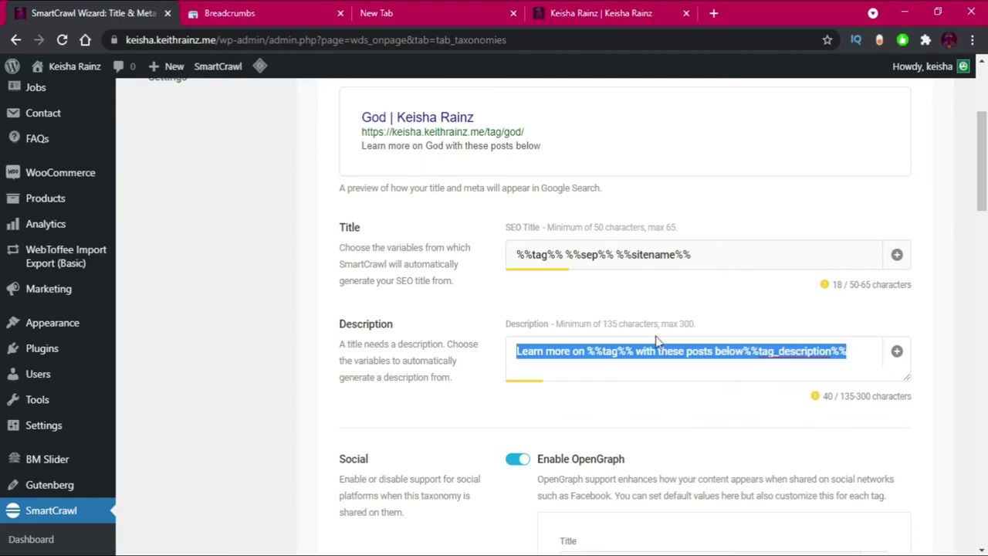
Paste the new tag description into the Tags OpenGraph and Twitter Description fields.
{"action": "scroll", "coordinate": [657, 341], "scroll_direction": "down", "scroll_amount": 2}
{"action": "scroll", "coordinate": [657, 342], "scroll_direction": "down", "scroll_amount": 1}
{"action": "left_click", "coordinate": [599, 409]}
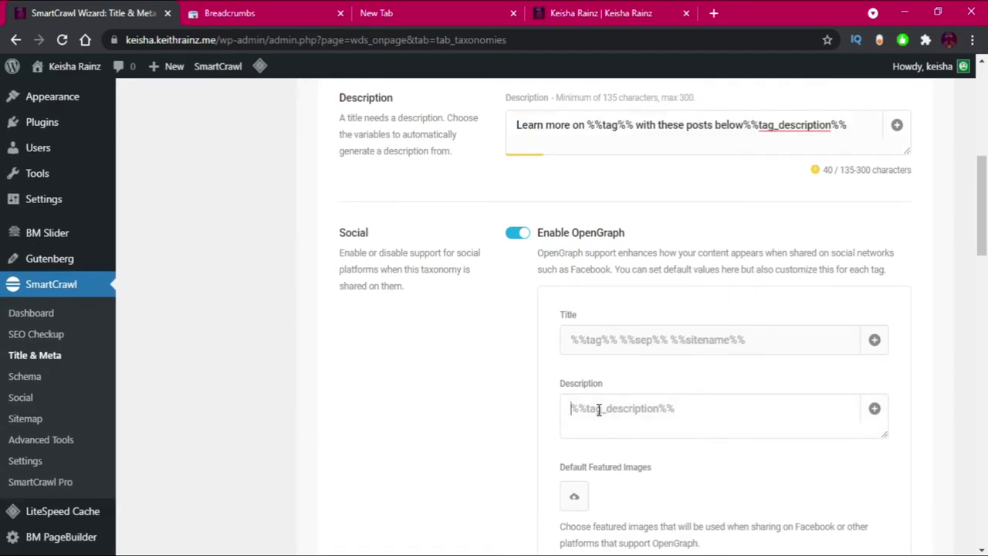
{"action": "key", "text": "ctrl+v"}
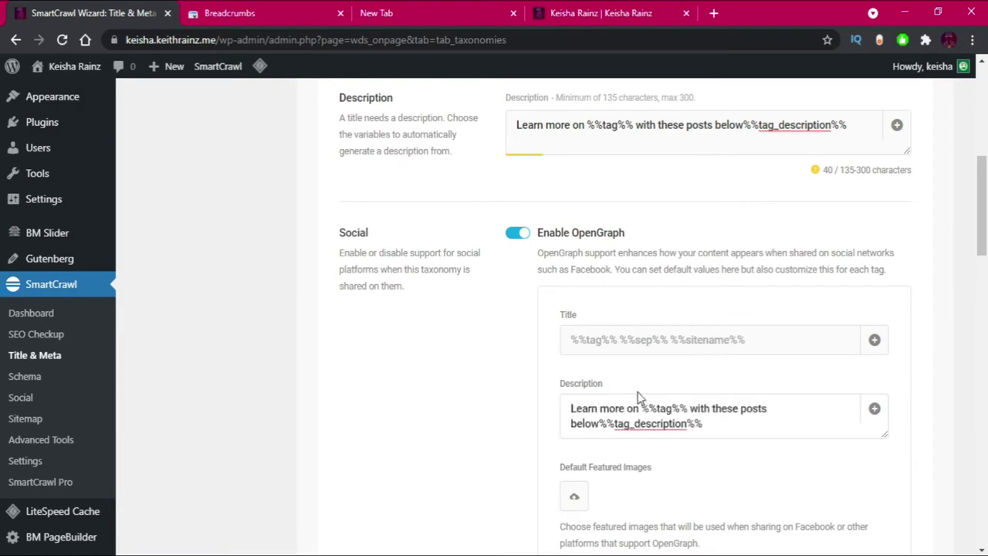
{"action": "scroll", "coordinate": [638, 396], "scroll_direction": "down", "scroll_amount": 6}
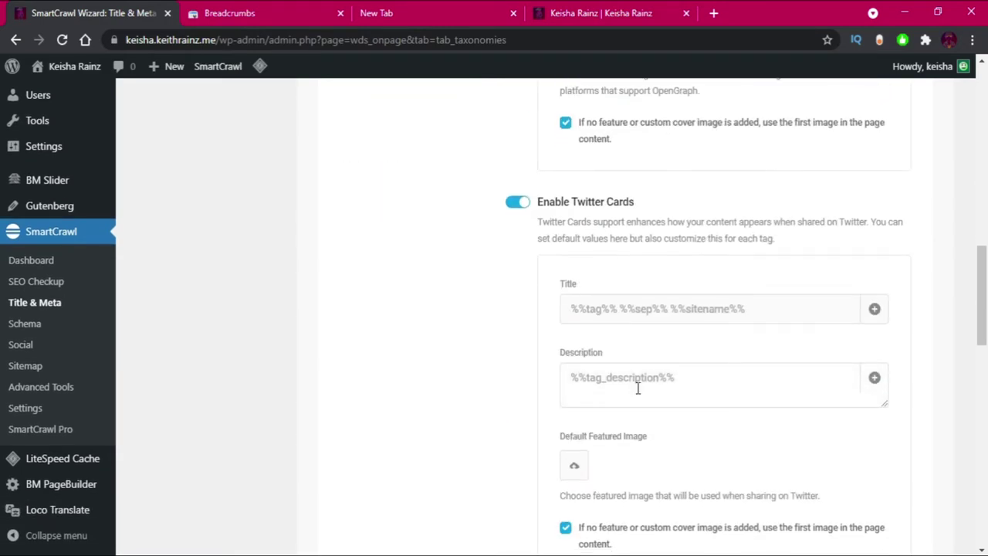
{"action": "left_click", "coordinate": [637, 386]}
{"action": "key", "text": "ctrl+v"}
{"action": "scroll", "coordinate": [636, 386], "scroll_direction": "down", "scroll_amount": 6}
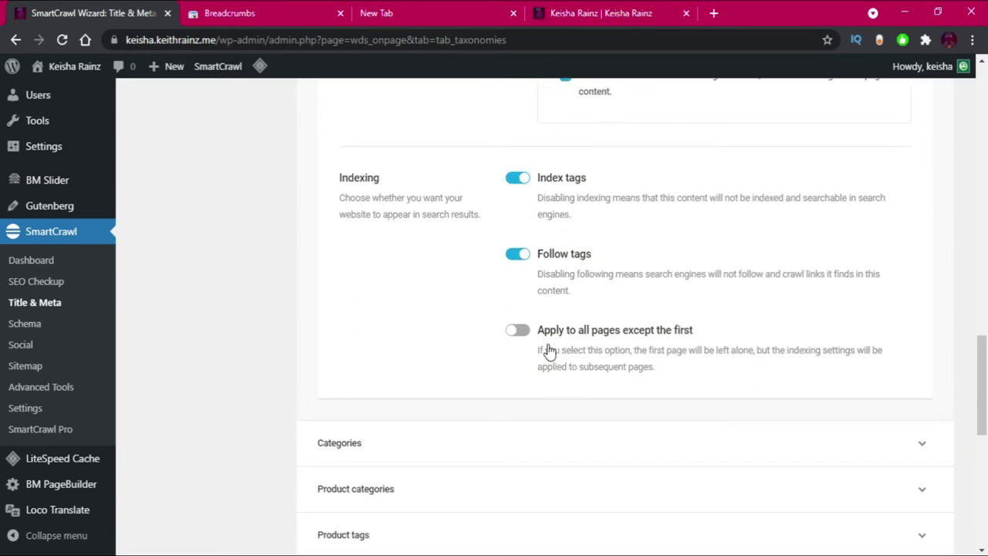
{"action": "scroll", "coordinate": [494, 347], "scroll_direction": "down", "scroll_amount": 2}
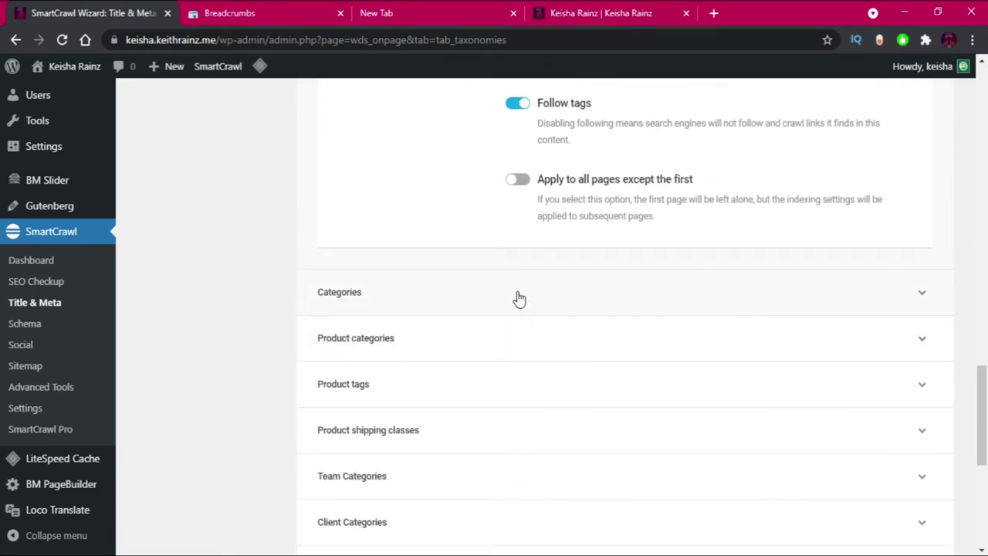
Expand Categories, delete the unwanted text from its description, and save the taxonomy settings.
{"action": "left_click", "coordinate": [516, 293]}
{"action": "scroll", "coordinate": [626, 294], "scroll_direction": "up", "scroll_amount": 3}
{"action": "scroll", "coordinate": [626, 295], "scroll_direction": "up", "scroll_amount": 3}
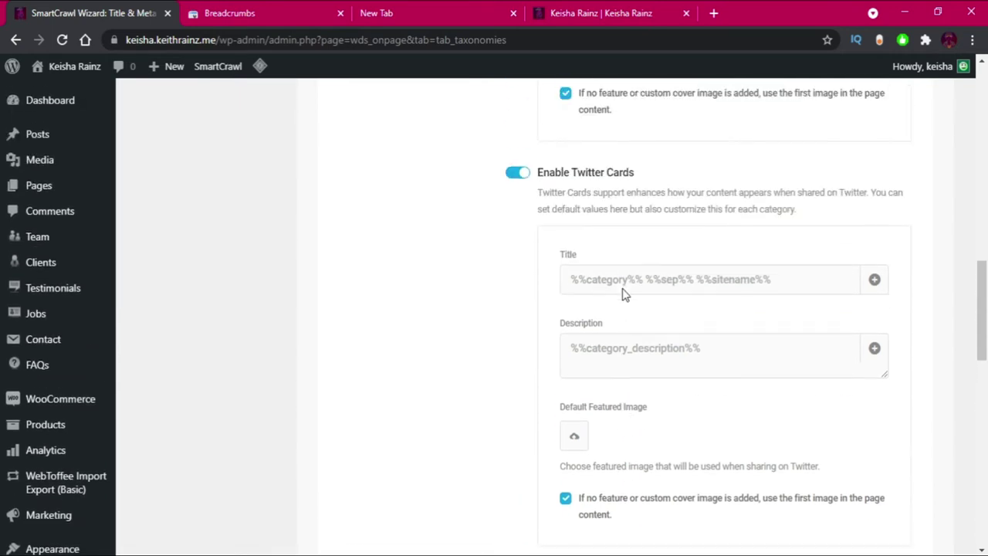
{"action": "scroll", "coordinate": [624, 289], "scroll_direction": "up", "scroll_amount": 1}
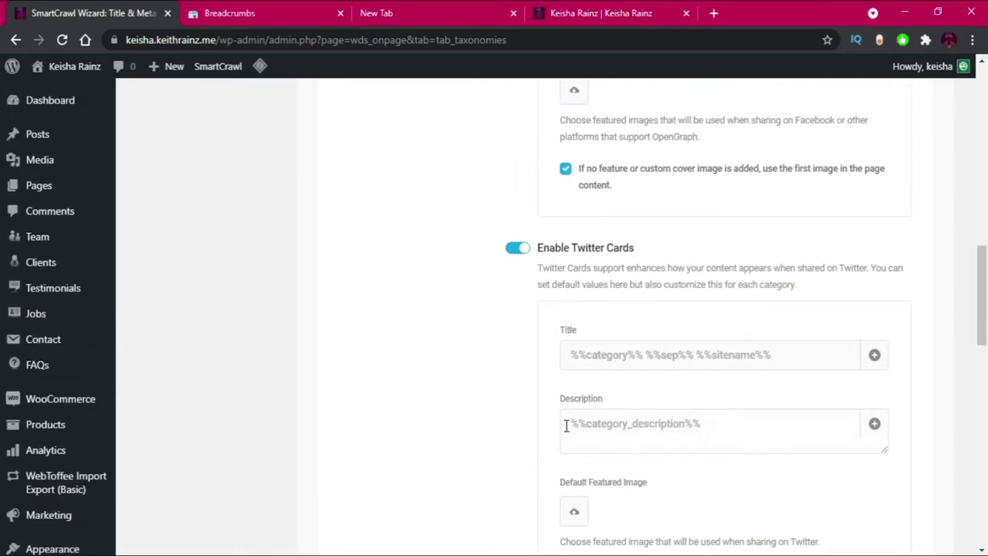
{"action": "type", "text": "Learn more on"}
{"action": "left_click_drag", "start_coordinate": [653, 428], "coordinate": [503, 429]}
{"action": "key", "text": "BackSpace"}
{"action": "scroll", "coordinate": [650, 379], "scroll_direction": "down", "scroll_amount": 7}
{"action": "scroll", "coordinate": [522, 340], "scroll_direction": "down", "scroll_amount": 4}
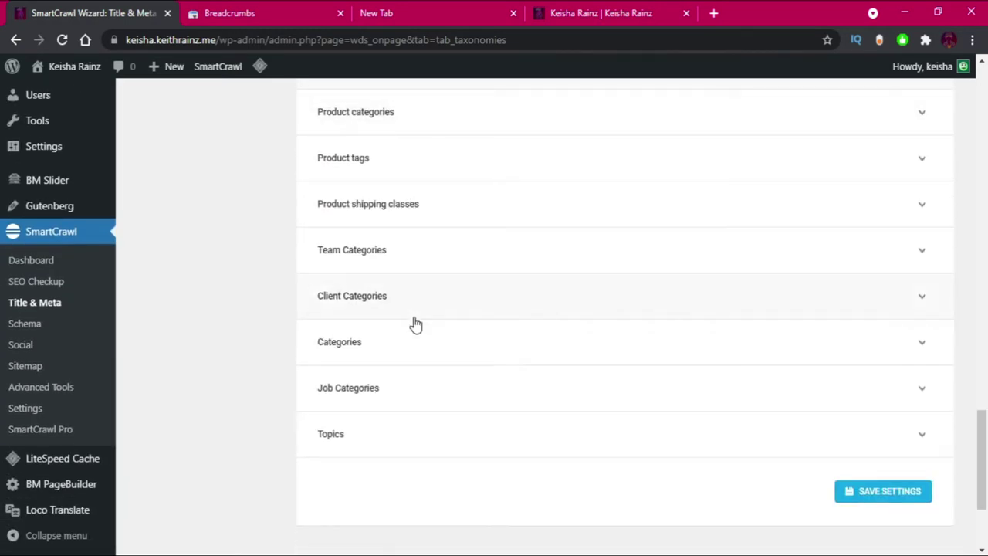
{"action": "left_click", "coordinate": [908, 498]}
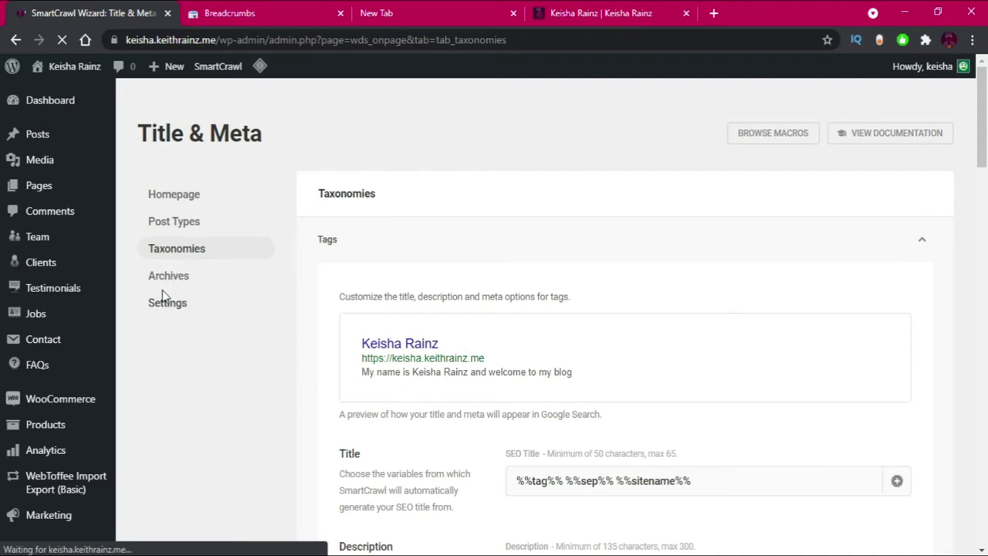
Review the Archives title and meta settings.
{"action": "left_click", "coordinate": [176, 278]}
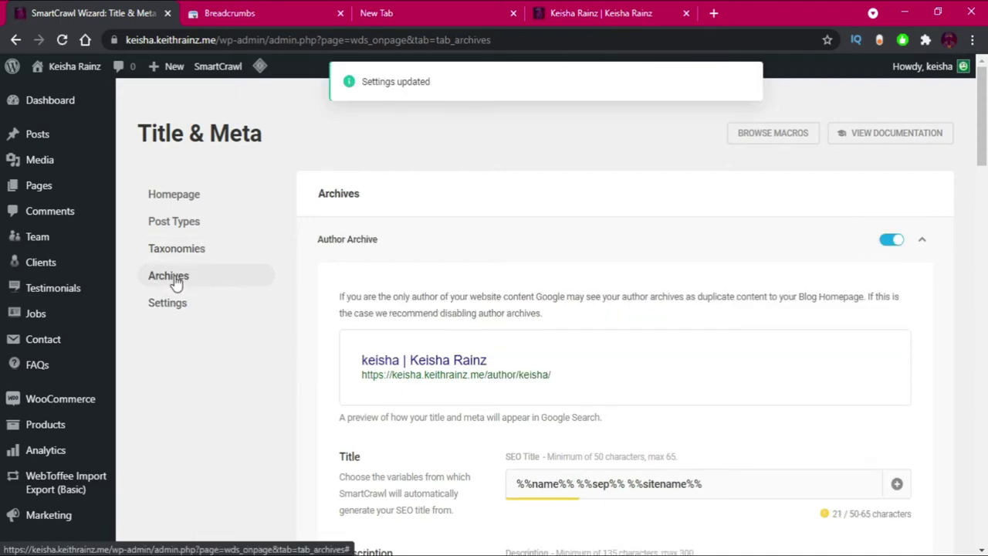
{"action": "scroll", "coordinate": [815, 360], "scroll_direction": "down", "scroll_amount": 10}
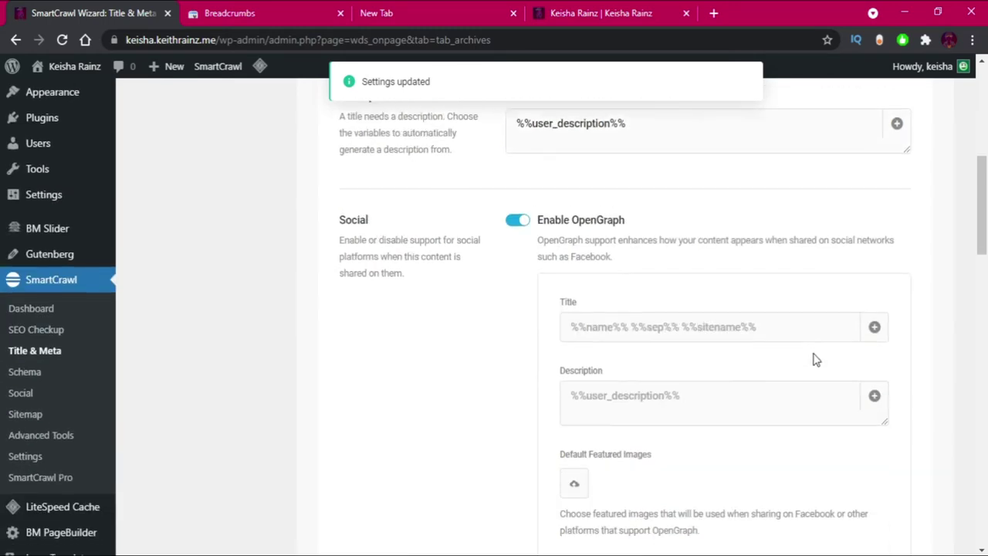
{"action": "scroll", "coordinate": [812, 355], "scroll_direction": "down", "scroll_amount": 5}
{"action": "scroll", "coordinate": [806, 340], "scroll_direction": "up", "scroll_amount": 15}
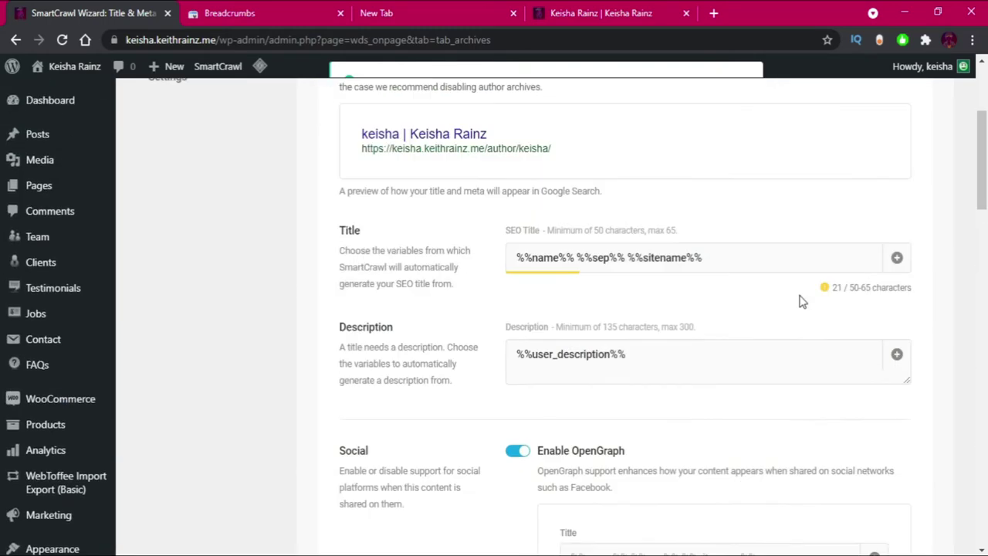
Check the general Title & Meta separator and length settings, then go to Schema.
{"action": "left_click", "coordinate": [181, 307]}
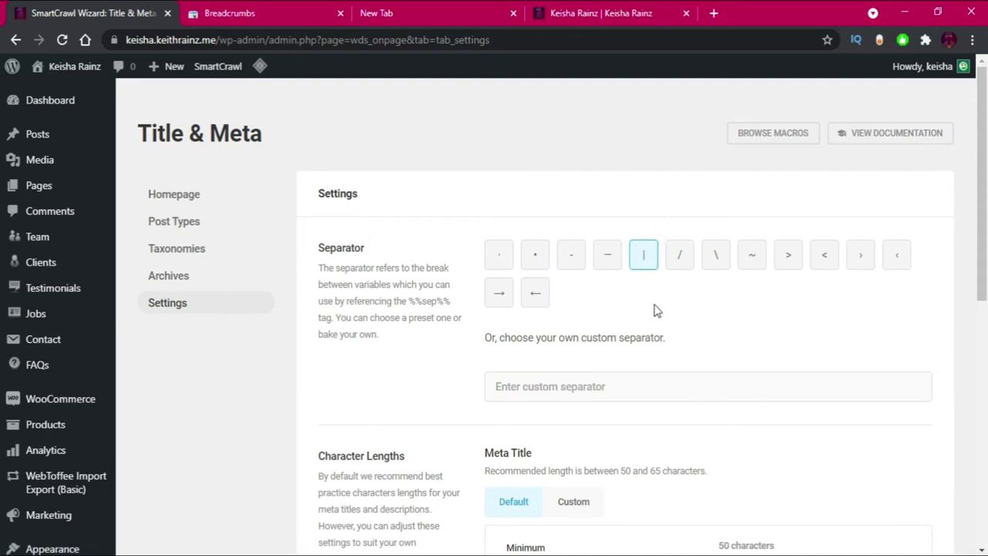
{"action": "scroll", "coordinate": [654, 312], "scroll_direction": "down", "scroll_amount": 3}
{"action": "scroll", "coordinate": [653, 320], "scroll_direction": "down", "scroll_amount": 3}
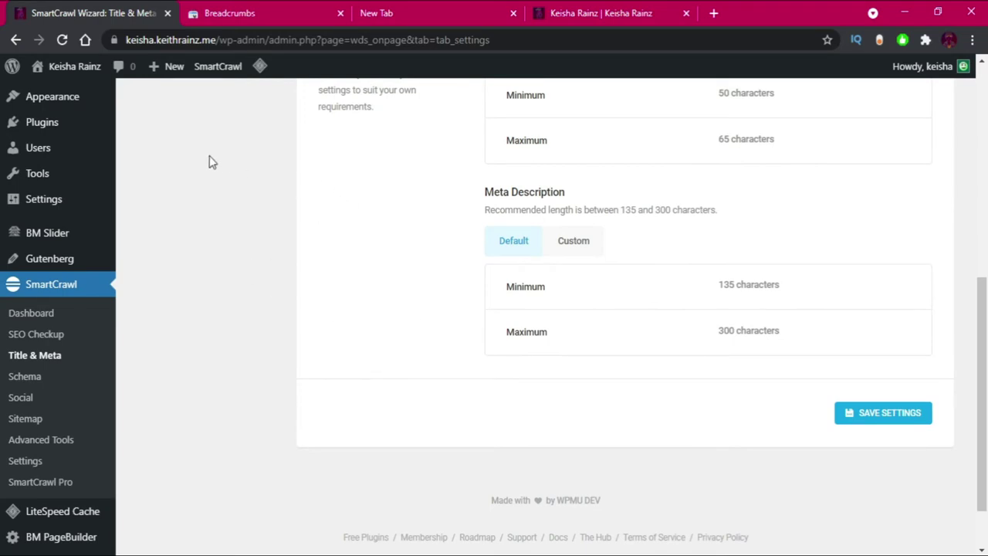
{"action": "left_click", "coordinate": [23, 377]}
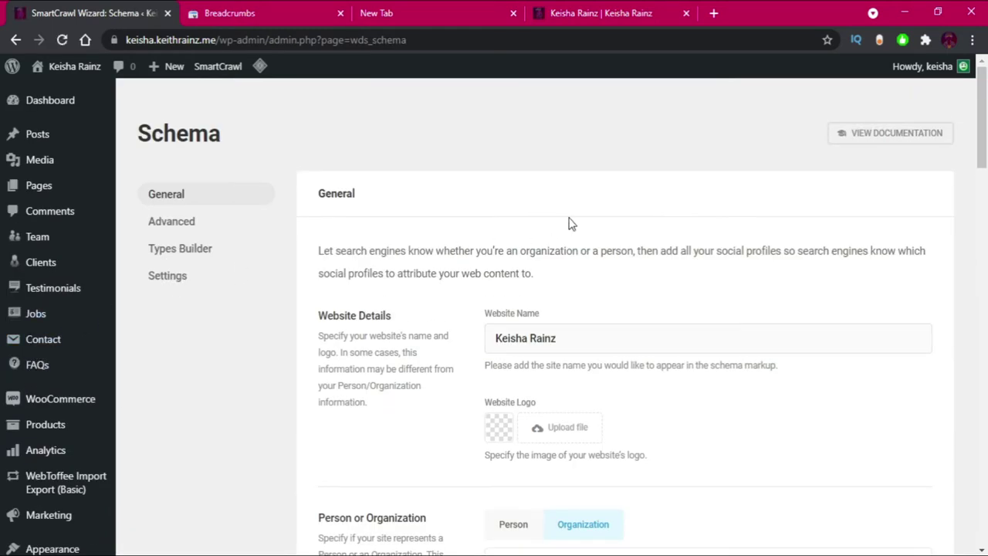
Set cropped-keisha.png from the Media Library as the schema Website Logo.
{"action": "scroll", "coordinate": [548, 178], "scroll_direction": "down", "scroll_amount": 1}
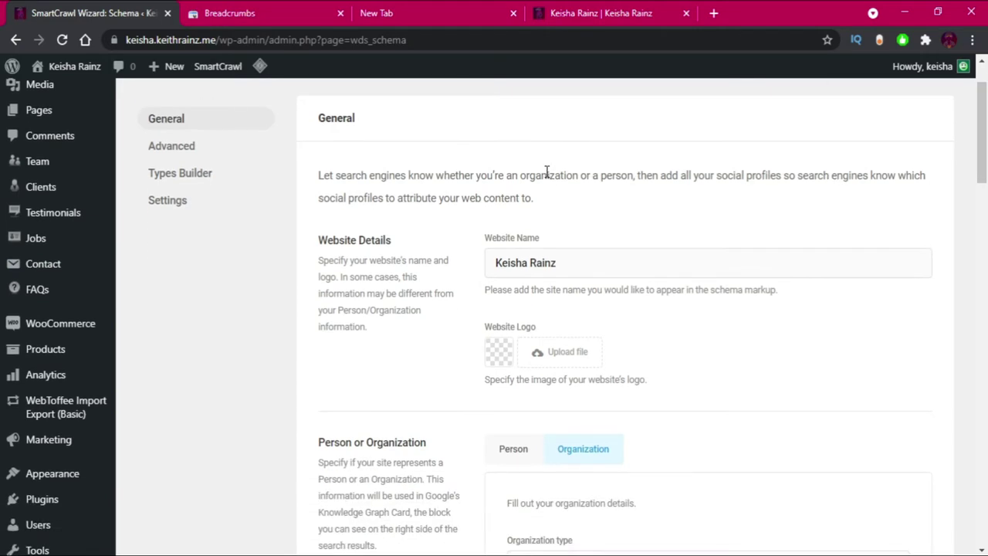
{"action": "scroll", "coordinate": [546, 171], "scroll_direction": "down", "scroll_amount": 1}
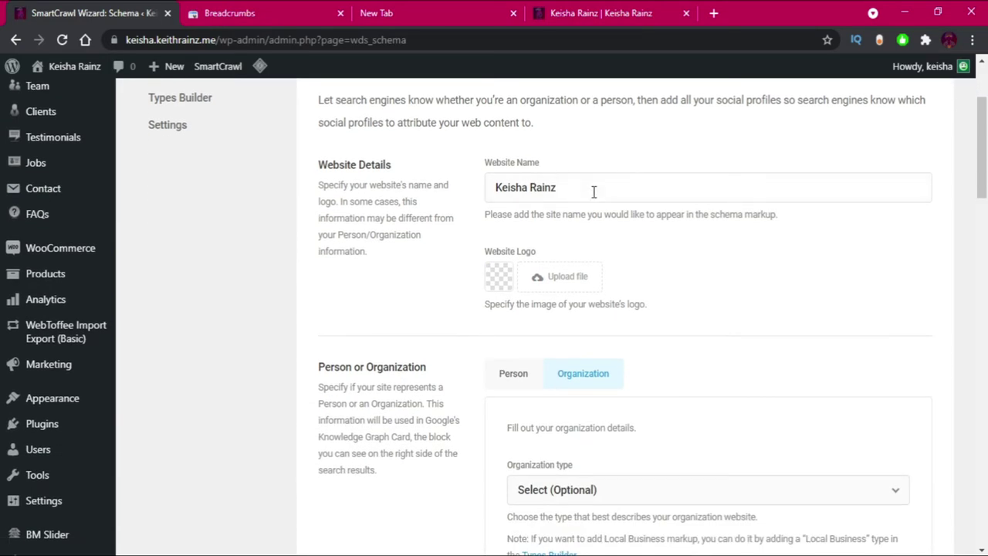
{"action": "left_click", "coordinate": [564, 278]}
{"action": "left_click", "coordinate": [225, 236]}
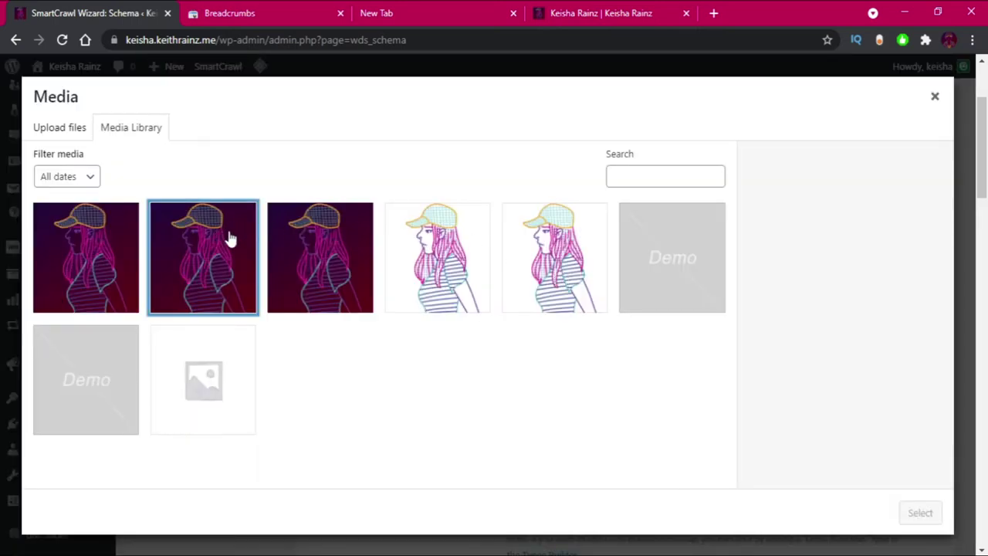
{"action": "left_click", "coordinate": [331, 245]}
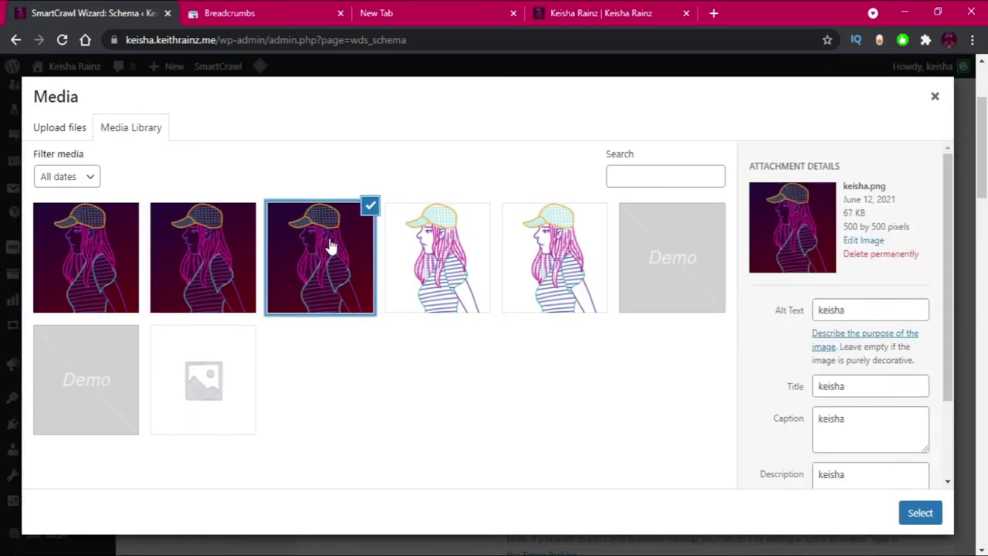
{"action": "left_click", "coordinate": [237, 250]}
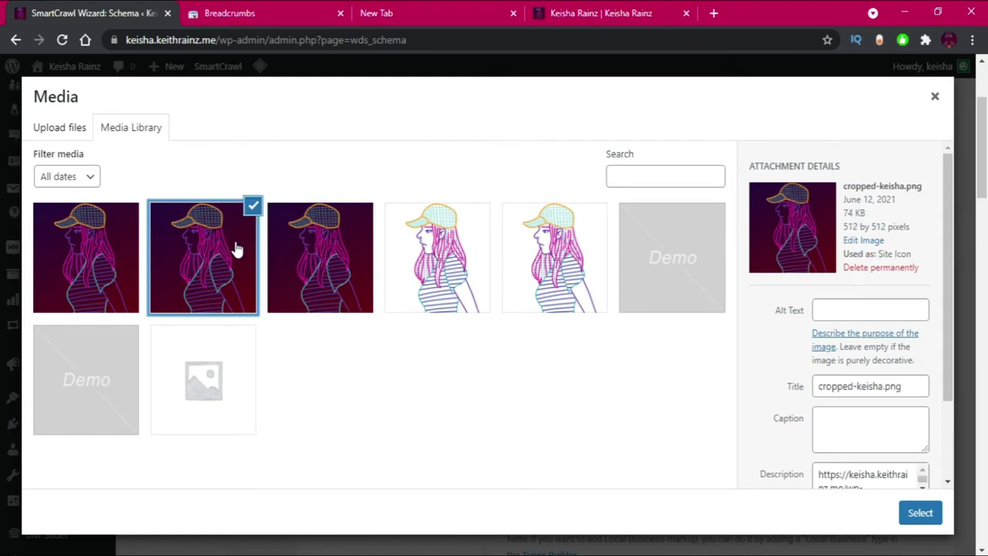
{"action": "left_click", "coordinate": [918, 514]}
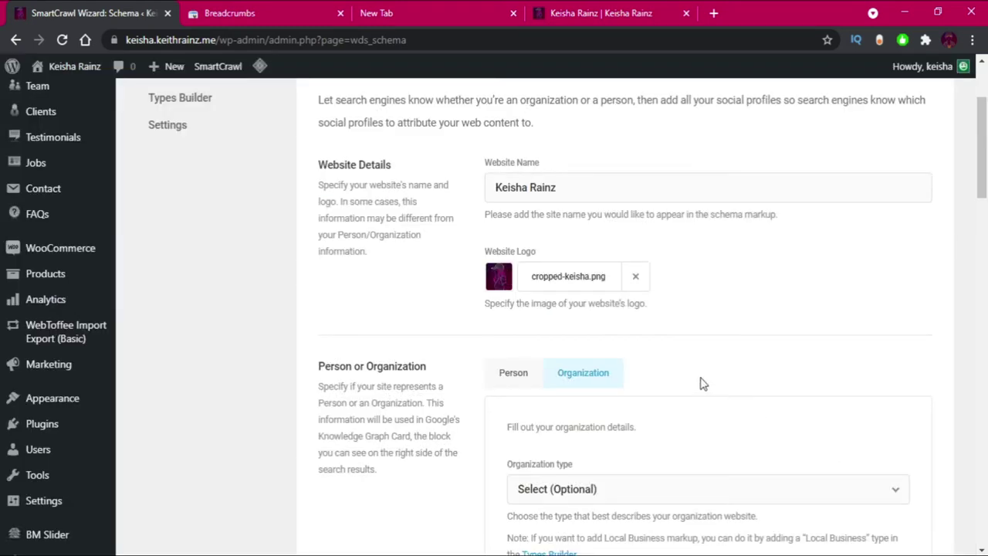
Replace the logo with keisha.png, changing its alt text to the owner's full name.
{"action": "left_click", "coordinate": [635, 276]}
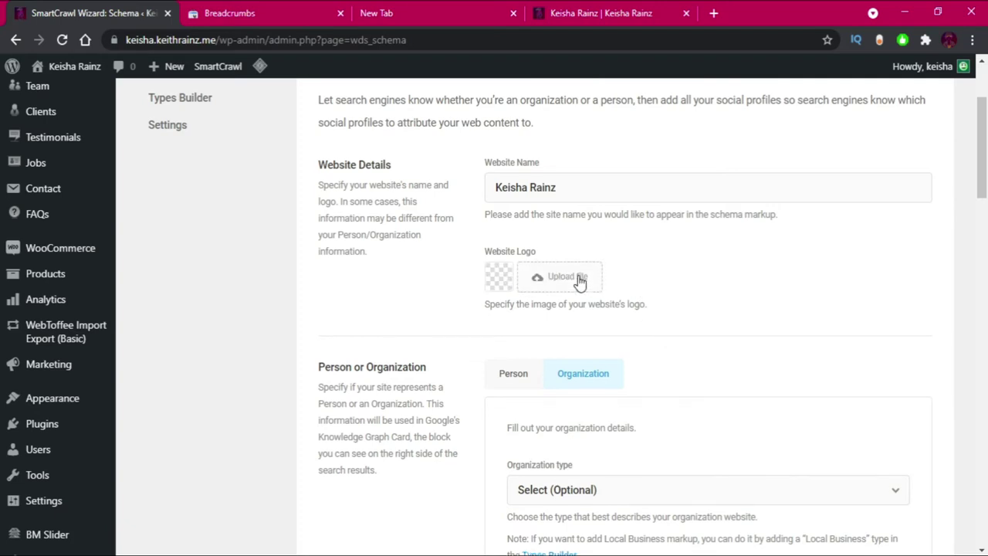
{"action": "left_click", "coordinate": [580, 282]}
{"action": "left_click", "coordinate": [299, 278]}
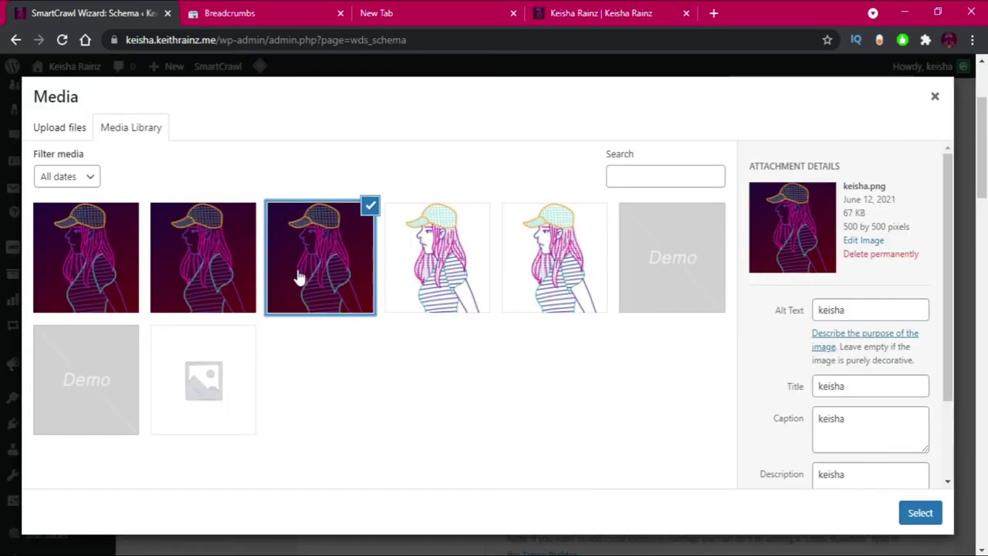
{"action": "left_click", "coordinate": [879, 311]}
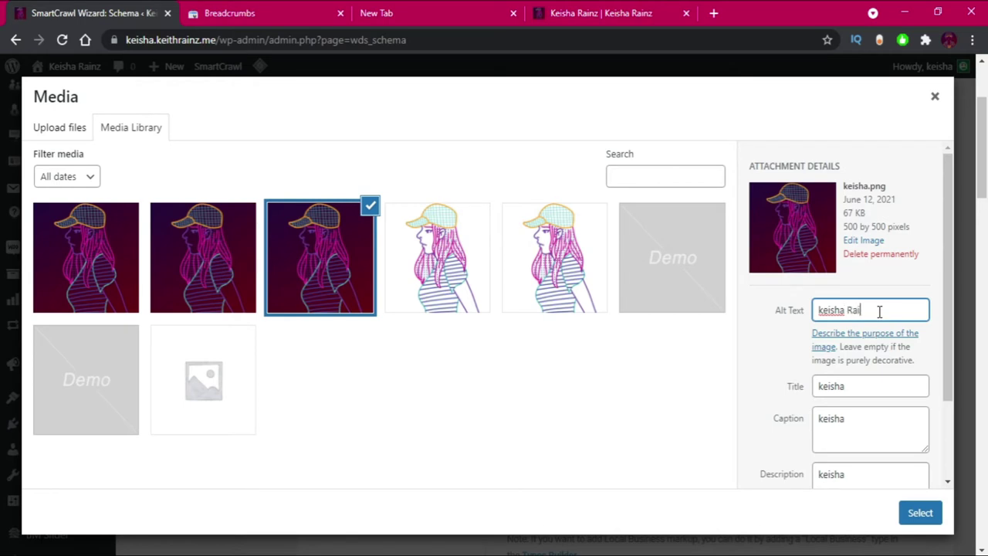
{"action": "triple_click", "coordinate": [879, 311]}
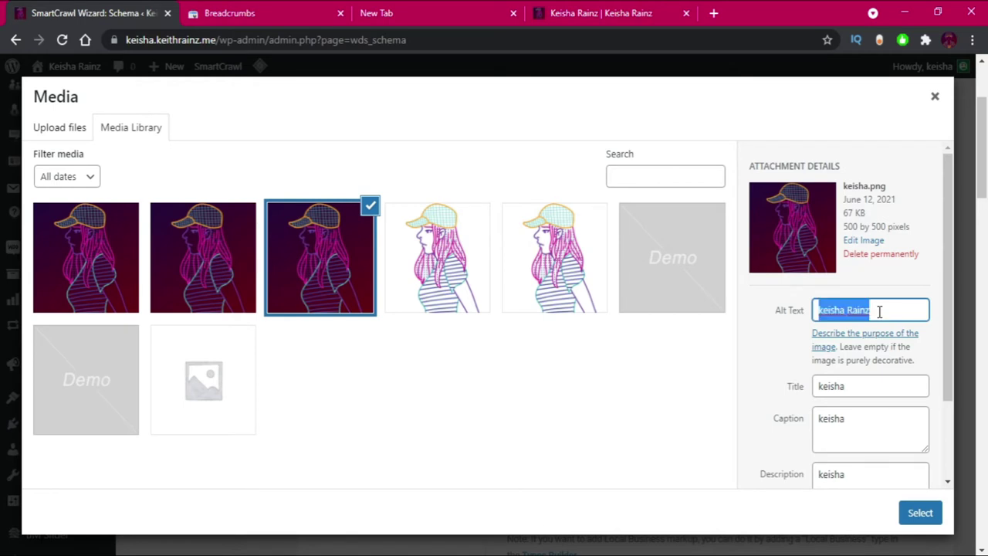
{"action": "left_click", "coordinate": [920, 514]}
{"action": "scroll", "coordinate": [663, 371], "scroll_direction": "down", "scroll_amount": 2}
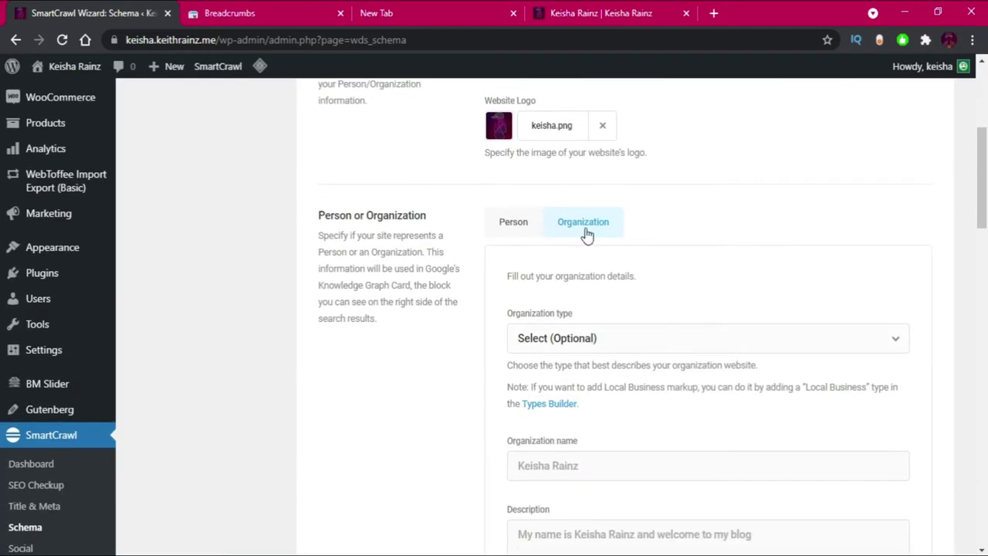
Switch the schema to Person, entering the owner's name and job title Blogger.
{"action": "left_click", "coordinate": [511, 224]}
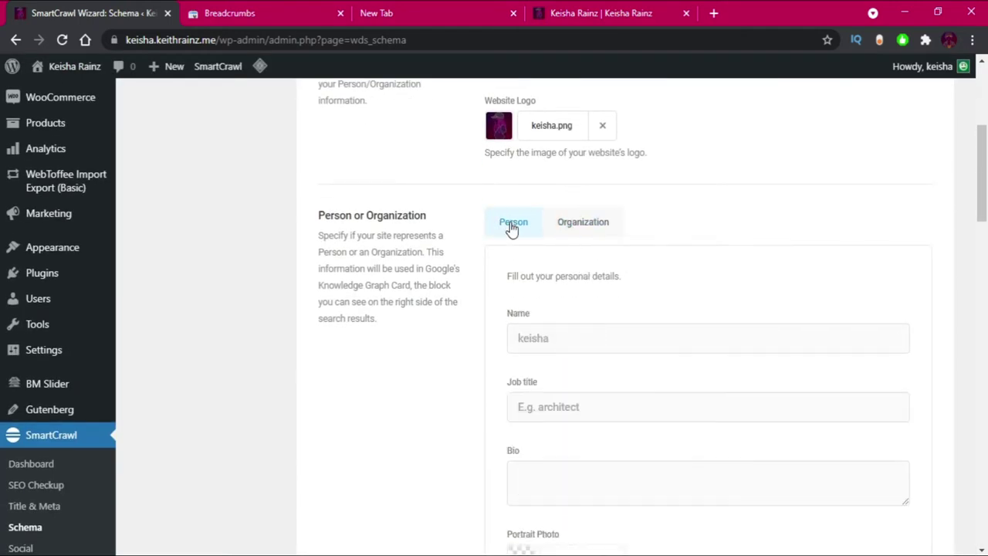
{"action": "left_click", "coordinate": [537, 338]}
{"action": "type", "text": "Keisha"}
{"action": "left_click", "coordinate": [538, 406]}
{"action": "type", "text": "Blogger"}
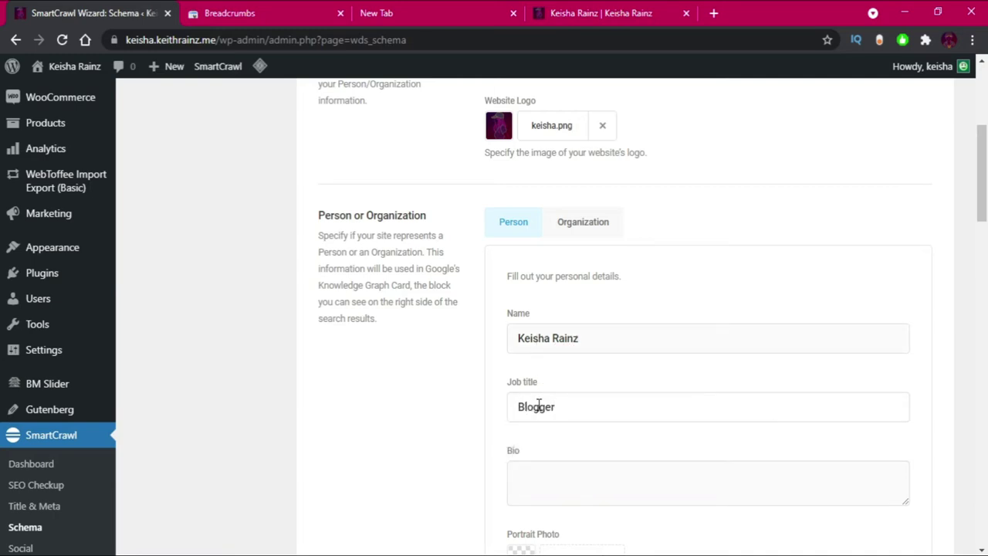
Copy the homepage intro paragraph into the Bio field, removing its empty last line.
{"action": "left_click", "coordinate": [569, 9]}
{"action": "right_click", "coordinate": [284, 263]}
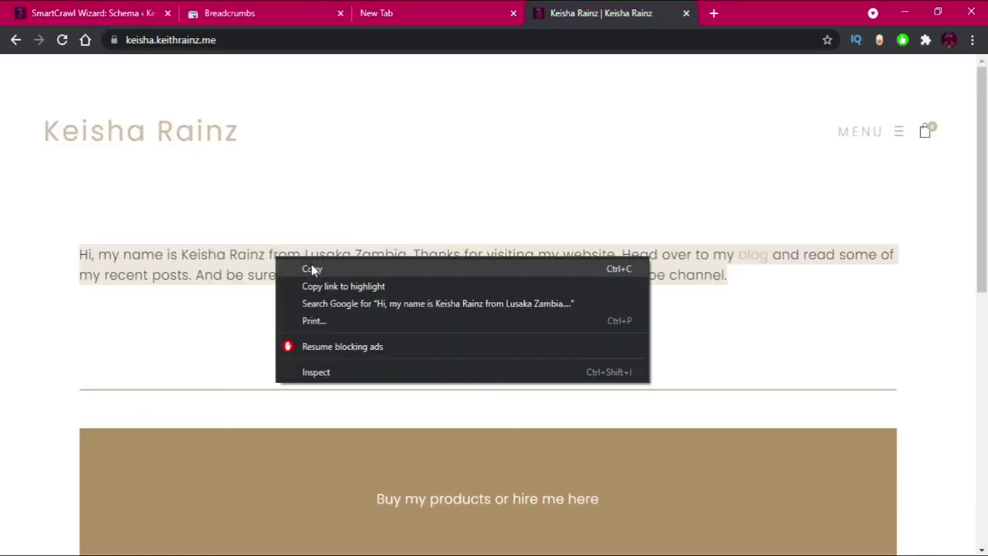
{"action": "left_click", "coordinate": [303, 270]}
{"action": "left_click", "coordinate": [160, 10]}
{"action": "key", "text": "ctrl+v"}
{"action": "scroll", "coordinate": [564, 463], "scroll_direction": "down", "scroll_amount": 1}
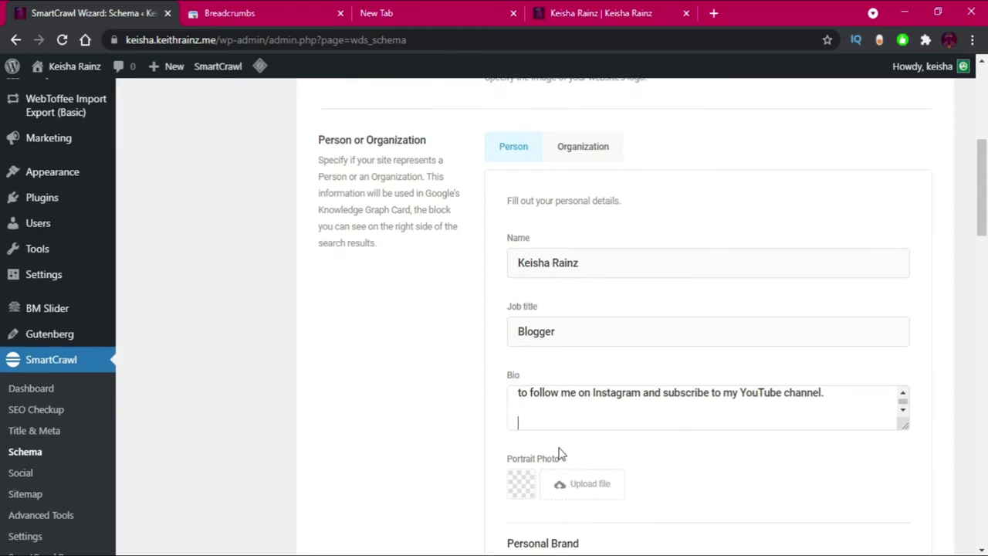
{"action": "key", "text": "BackSpace"}
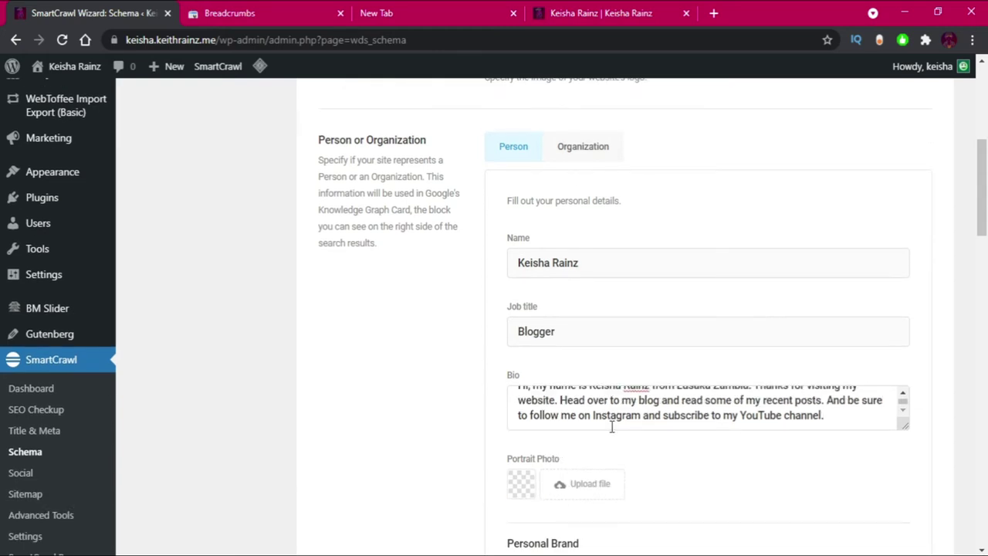
{"action": "scroll", "coordinate": [612, 427], "scroll_direction": "down", "scroll_amount": 1}
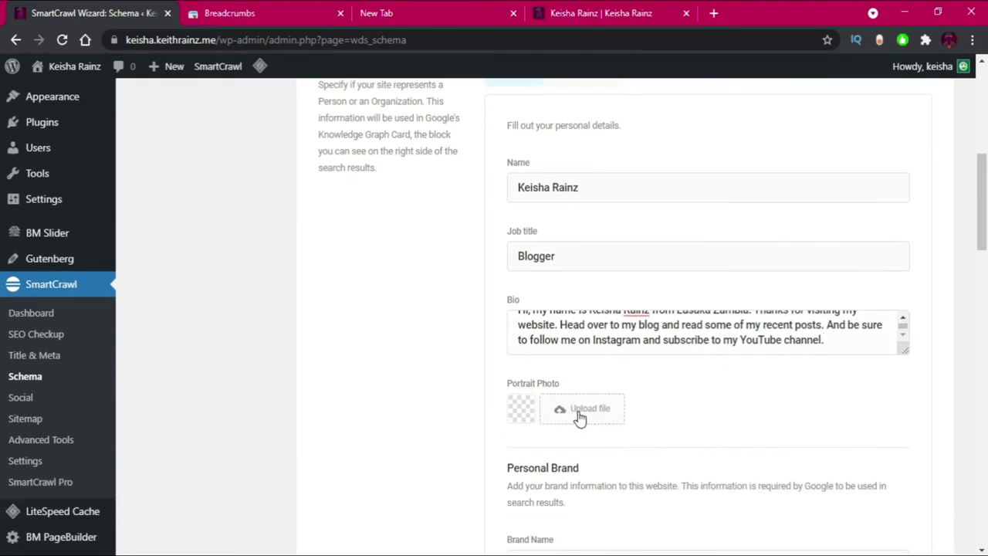
Set keisha.png as the Person's Portrait Photo.
{"action": "left_click", "coordinate": [580, 416]}
{"action": "left_click", "coordinate": [351, 264]}
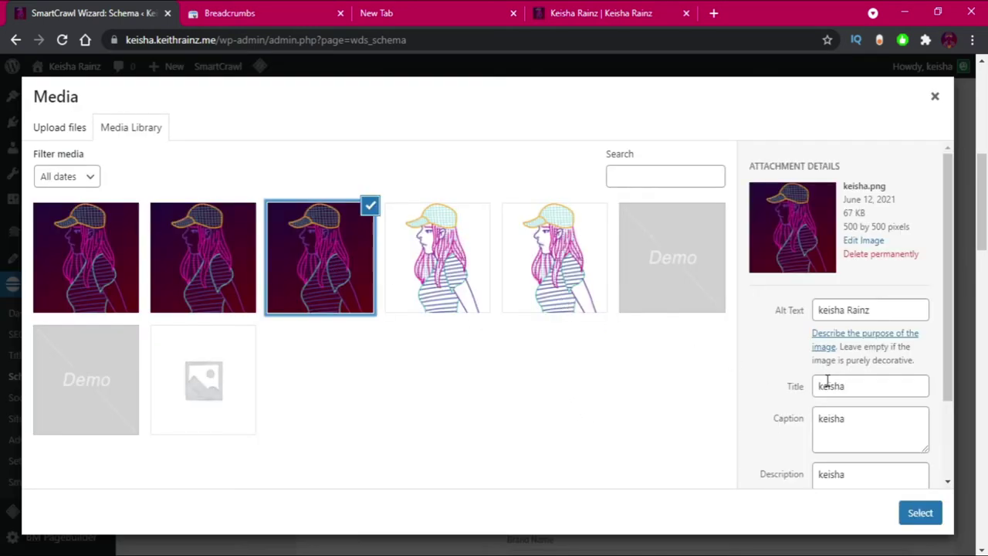
{"action": "left_click", "coordinate": [919, 514]}
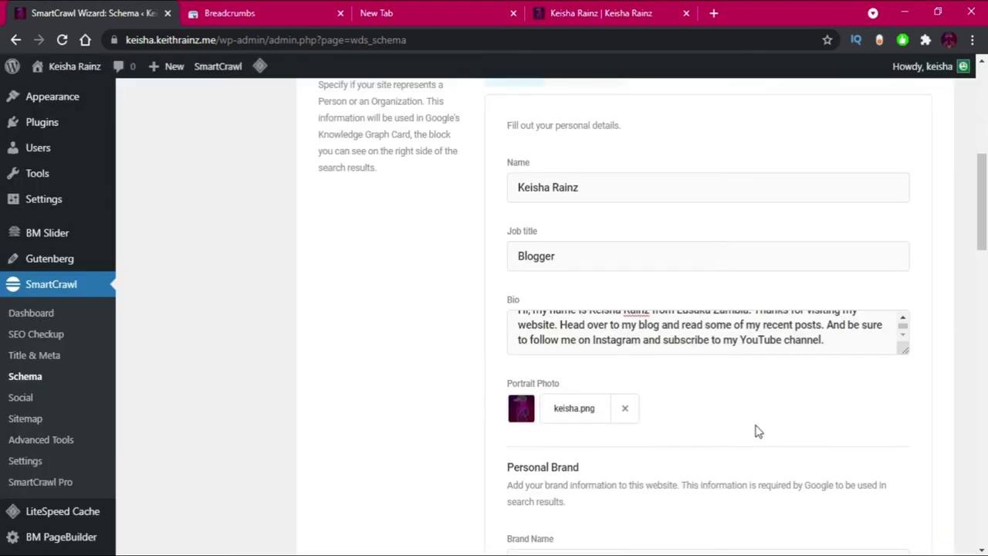
{"action": "scroll", "coordinate": [741, 417], "scroll_direction": "down", "scroll_amount": 2}
{"action": "scroll", "coordinate": [724, 408], "scroll_direction": "down", "scroll_amount": 1}
Enter the owner's name as Brand Name and set keisha.png as the brand Logo.
{"action": "left_click", "coordinate": [567, 349]}
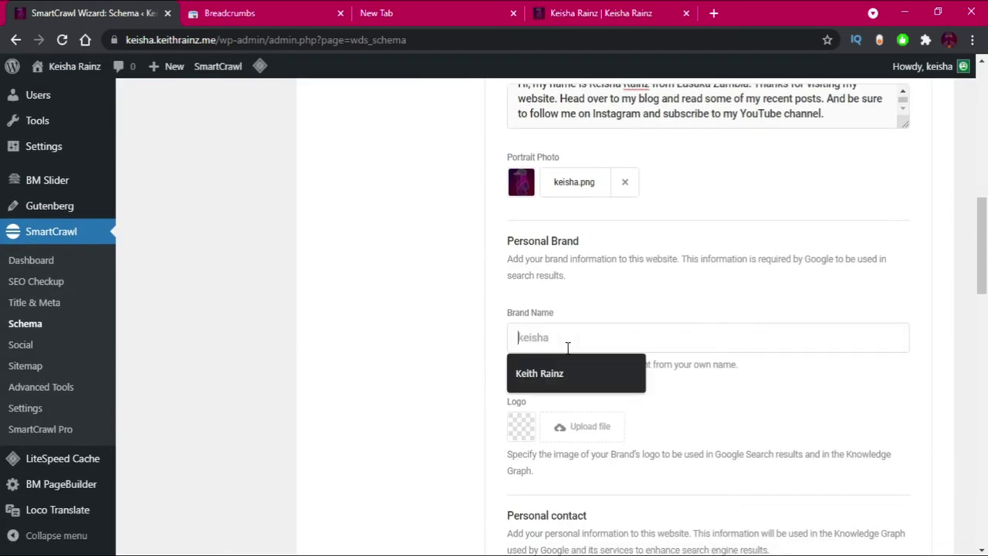
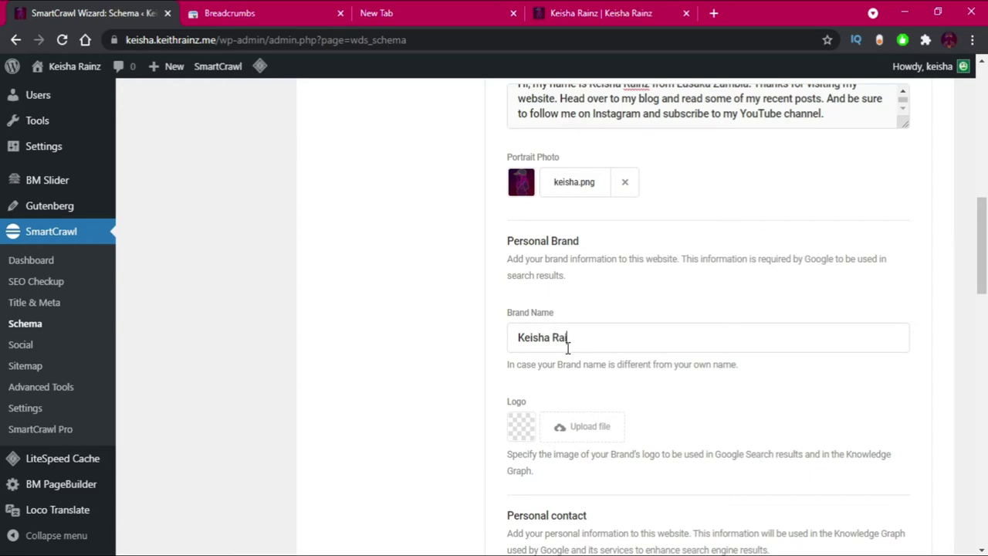
{"action": "left_click", "coordinate": [560, 426]}
{"action": "left_click", "coordinate": [346, 278]}
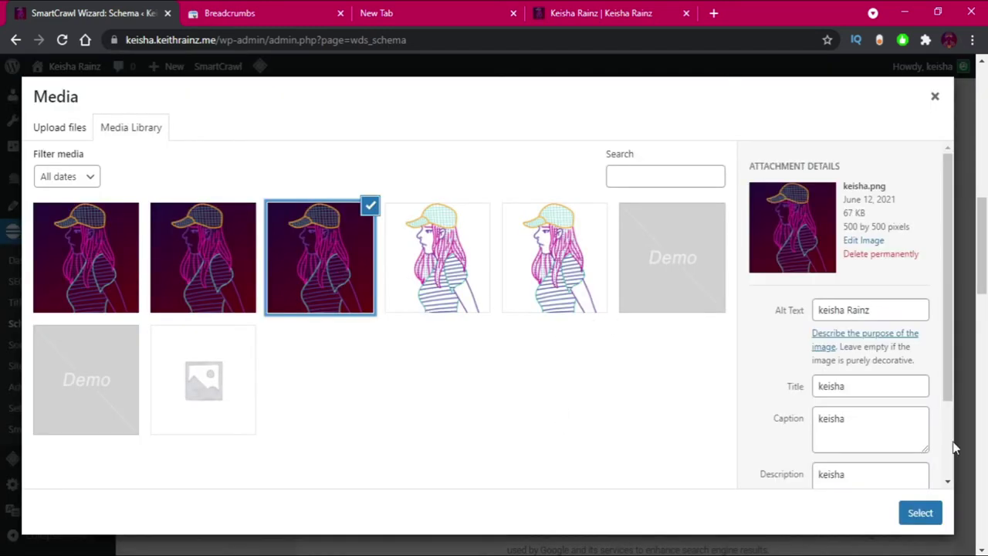
{"action": "left_click", "coordinate": [926, 524]}
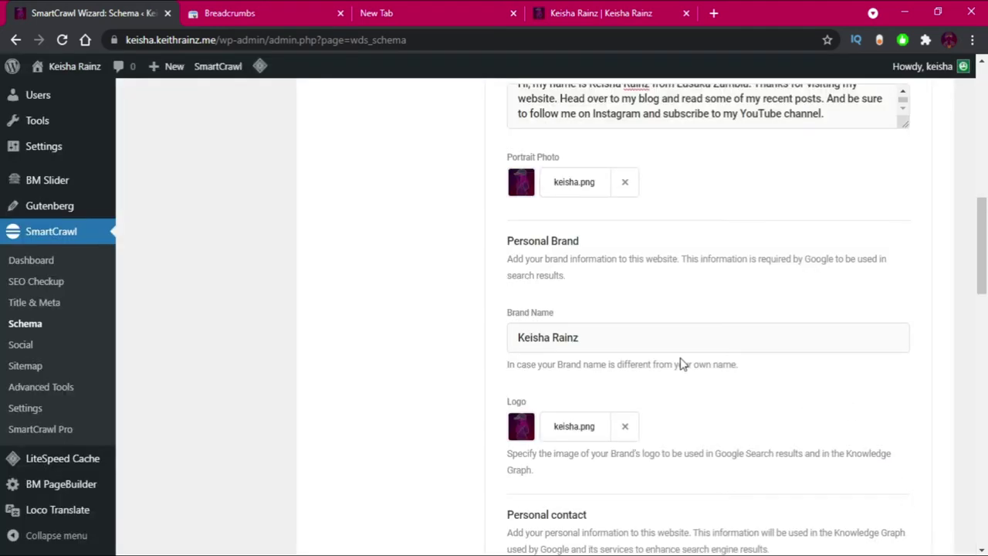
{"action": "scroll", "coordinate": [682, 363], "scroll_direction": "down", "scroll_amount": 3}
{"action": "scroll", "coordinate": [683, 364], "scroll_direction": "down", "scroll_amount": 1}
Enter the contact phone number and choose Contact as the contact page.
{"action": "left_click", "coordinate": [559, 310]}
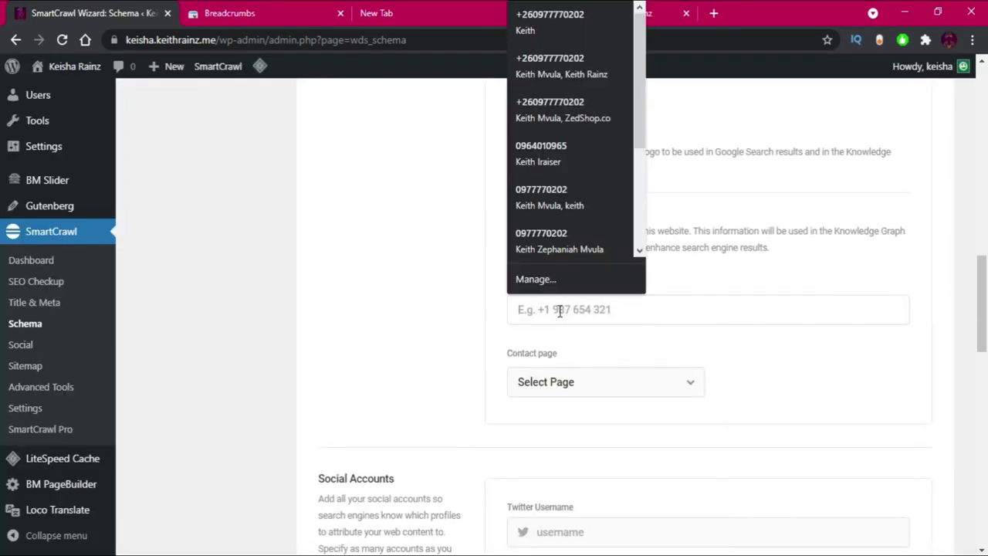
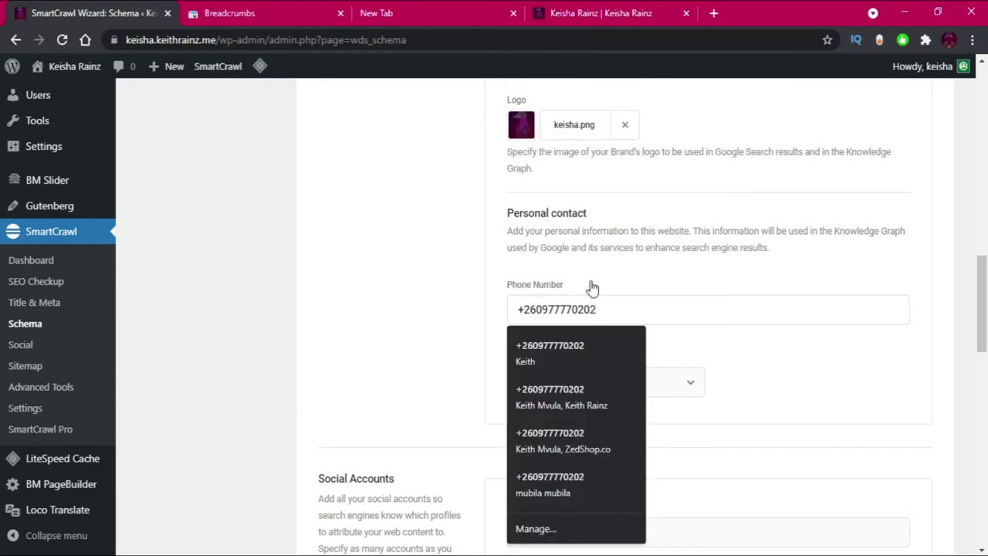
{"action": "left_click", "coordinate": [610, 261]}
{"action": "left_click", "coordinate": [583, 382]}
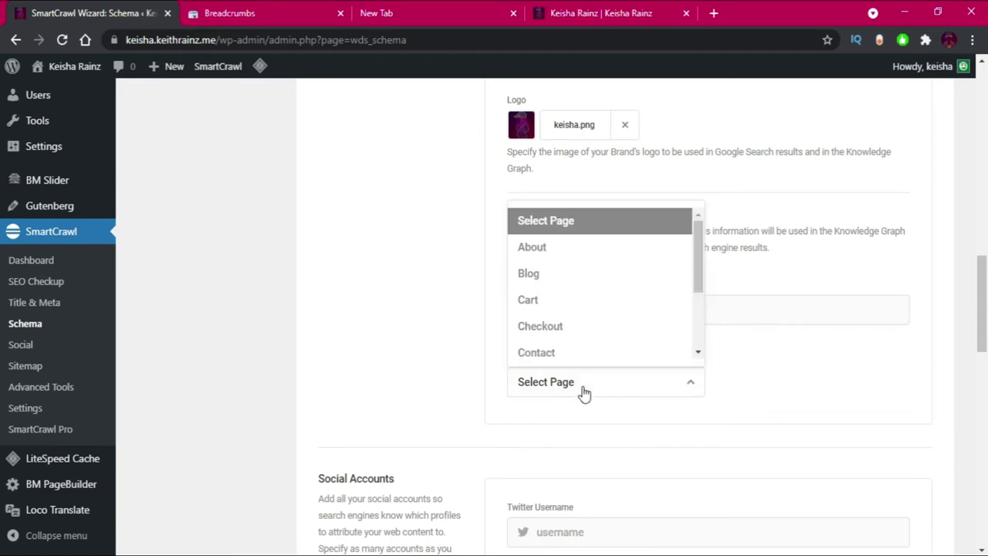
{"action": "left_click", "coordinate": [551, 348]}
{"action": "scroll", "coordinate": [656, 378], "scroll_direction": "down", "scroll_amount": 3}
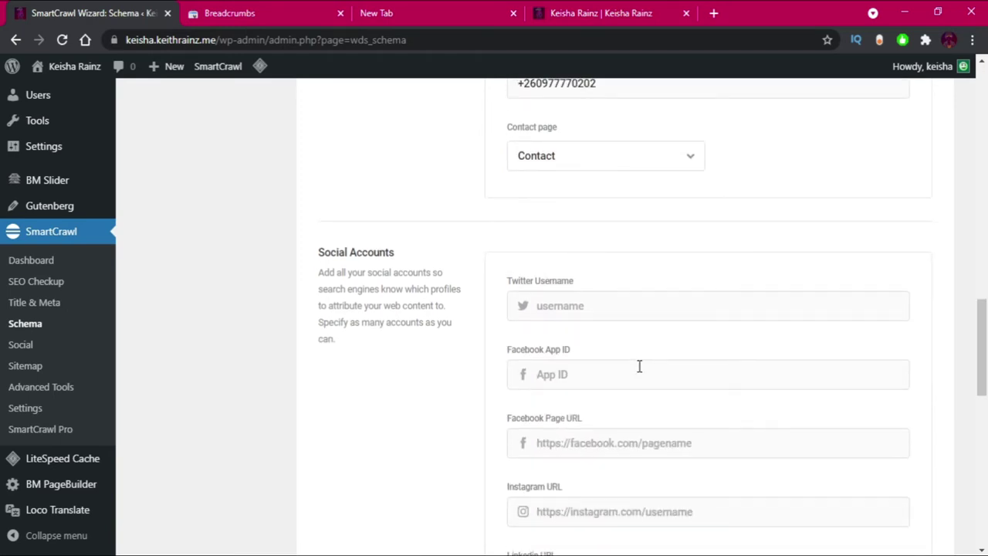
Fill in the Twitter username, Facebook App ID and Facebook page URL from suggestions.
{"action": "left_click", "coordinate": [558, 308]}
{"action": "left_click", "coordinate": [554, 338]}
{"action": "left_click", "coordinate": [551, 375]}
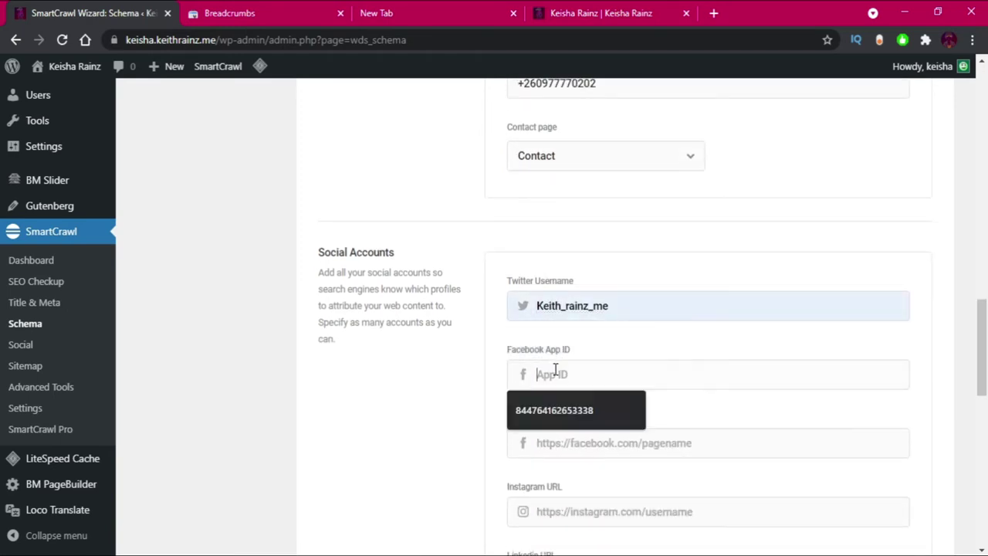
{"action": "left_click", "coordinate": [553, 411]}
{"action": "left_click", "coordinate": [562, 443]}
{"action": "left_click", "coordinate": [565, 472]}
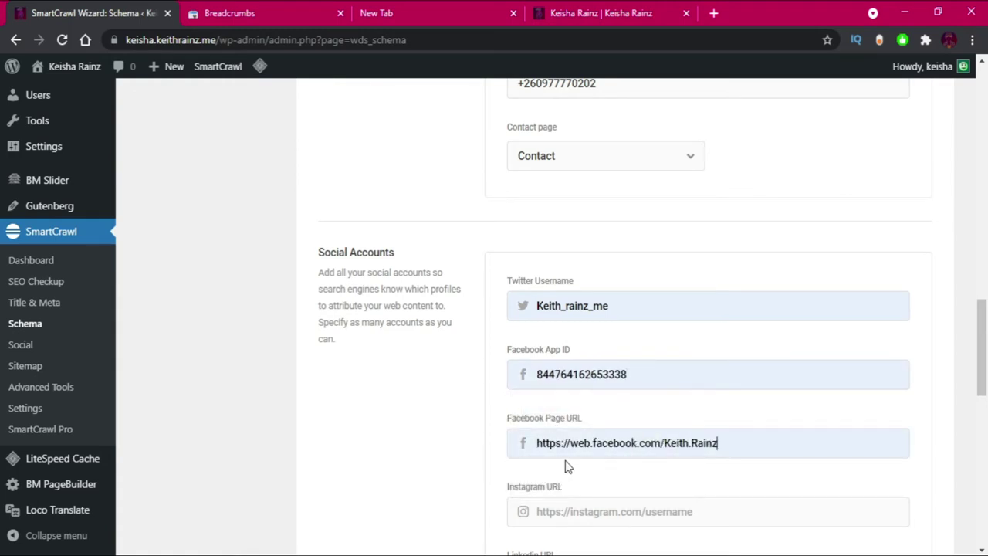
{"action": "scroll", "coordinate": [566, 467], "scroll_direction": "down", "scroll_amount": 2}
Fill in the Instagram, LinkedIn and YouTube channel URLs from suggestions.
{"action": "left_click", "coordinate": [566, 360]}
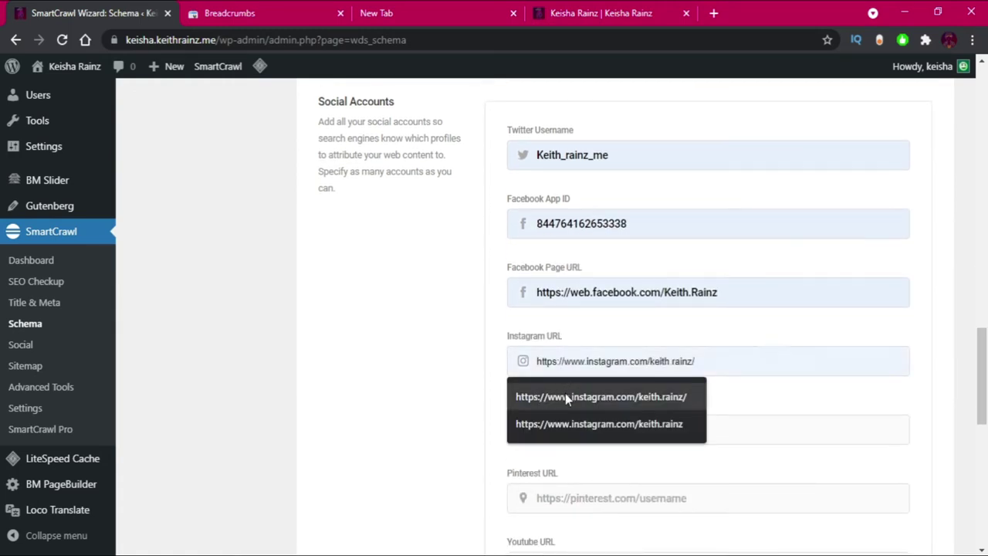
{"action": "left_click", "coordinate": [563, 399]}
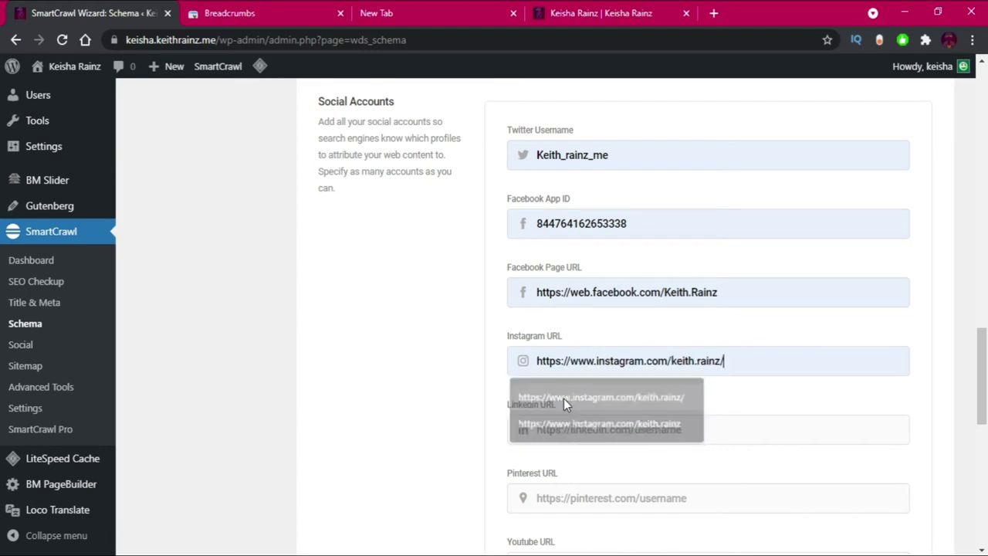
{"action": "left_click", "coordinate": [571, 433]}
{"action": "left_click", "coordinate": [585, 460]}
{"action": "left_click", "coordinate": [586, 491]}
{"action": "scroll", "coordinate": [610, 463], "scroll_direction": "down", "scroll_amount": 2}
{"action": "left_click", "coordinate": [583, 413]}
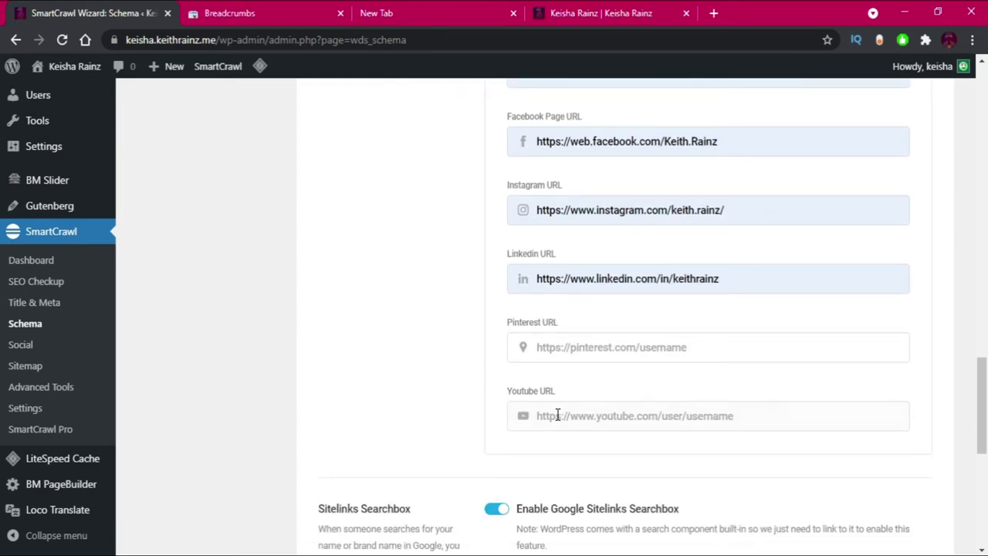
{"action": "left_click", "coordinate": [580, 455]}
Save the Schema General settings.
{"action": "scroll", "coordinate": [571, 393], "scroll_direction": "down", "scroll_amount": 4}
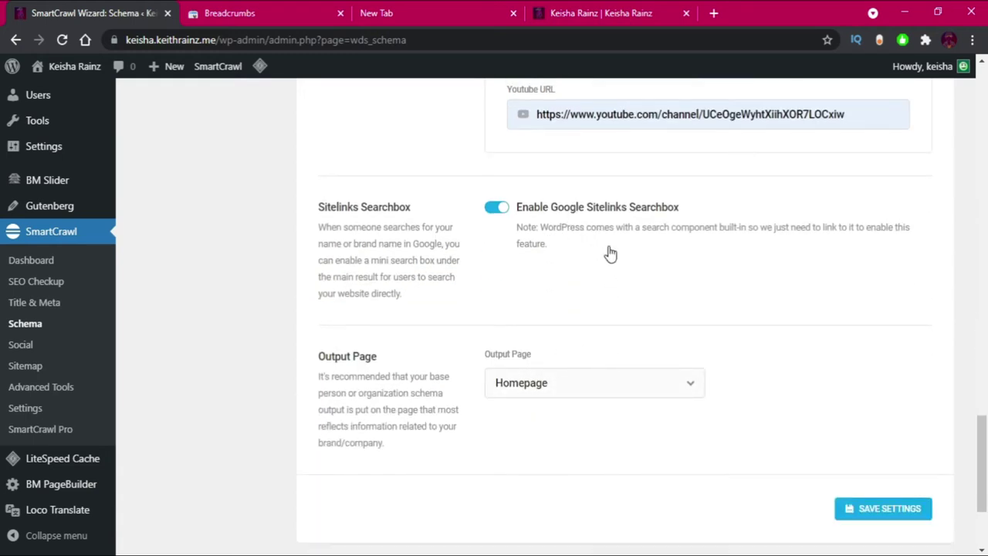
{"action": "scroll", "coordinate": [912, 382], "scroll_direction": "down", "scroll_amount": 1}
{"action": "scroll", "coordinate": [913, 382], "scroll_direction": "down", "scroll_amount": 2}
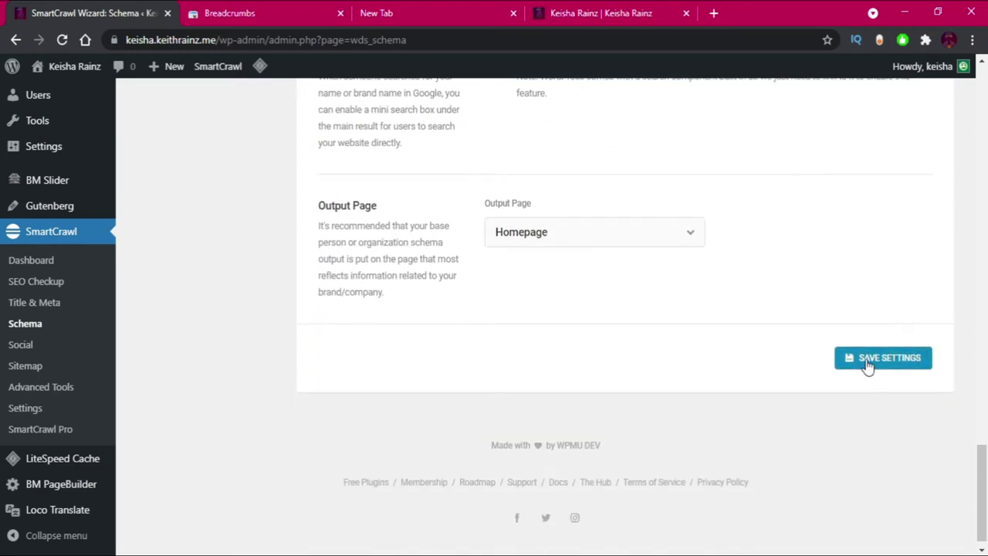
{"action": "left_click", "coordinate": [868, 367]}
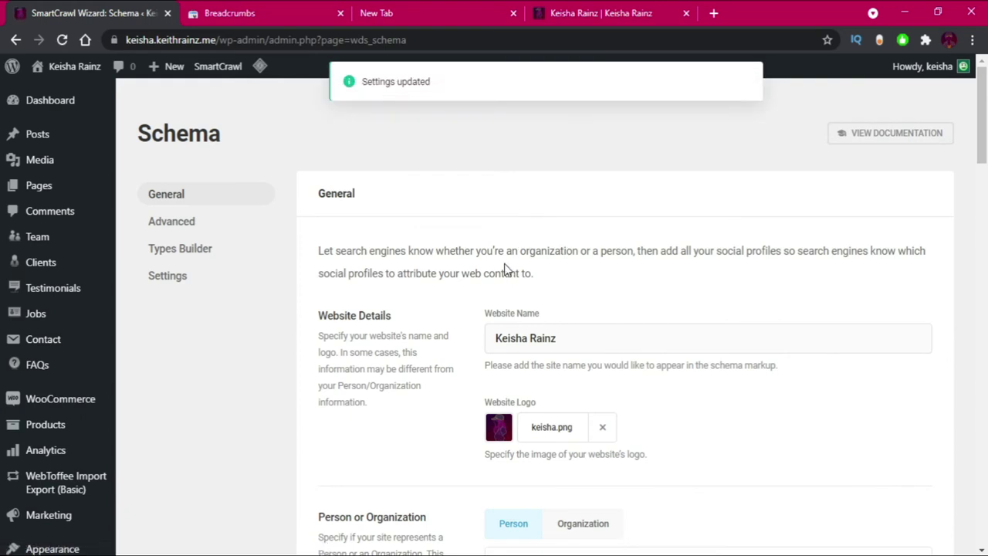
In Advanced schema, set About Page to About, Contact Page to Contact, navigation to Menu 1.
{"action": "left_click", "coordinate": [165, 222]}
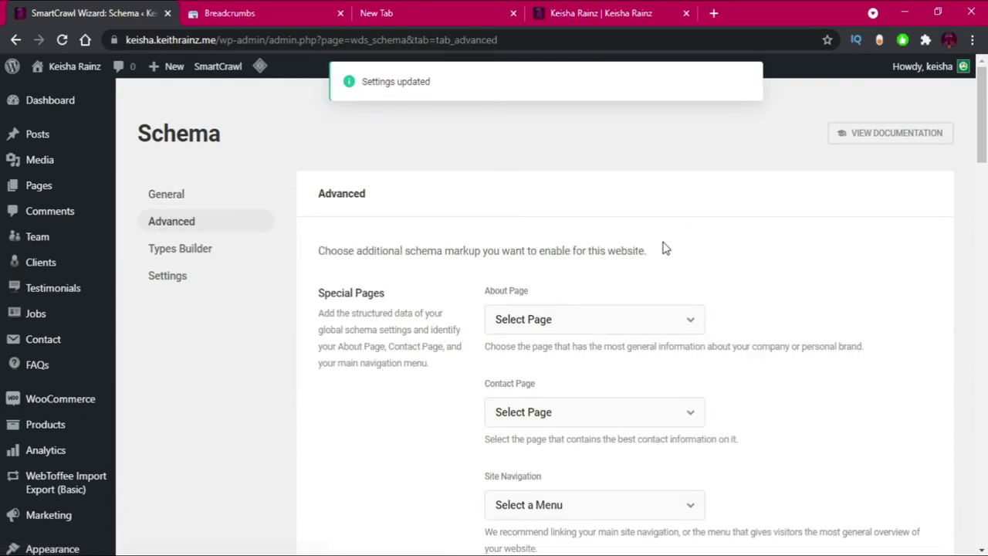
{"action": "scroll", "coordinate": [640, 231], "scroll_direction": "down", "scroll_amount": 3}
{"action": "left_click", "coordinate": [522, 167]}
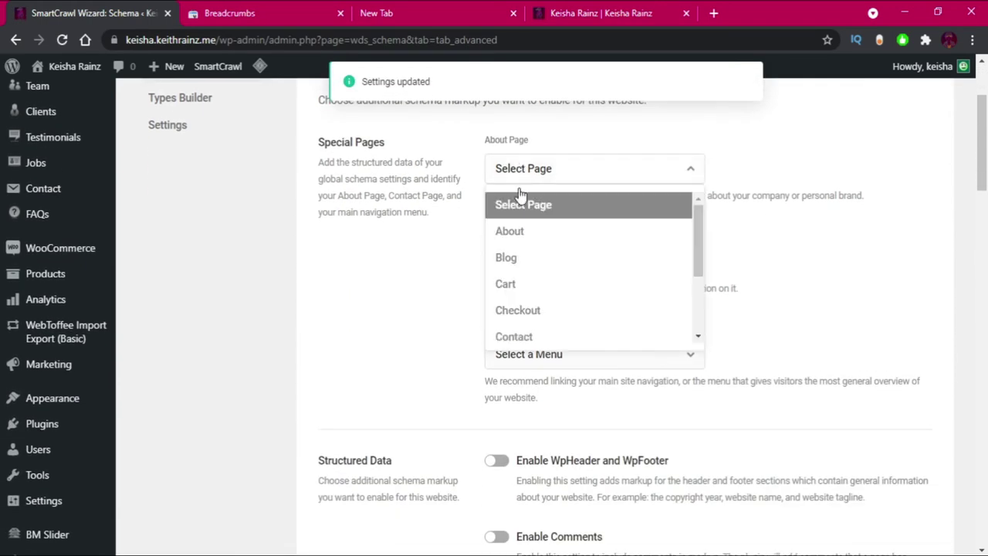
{"action": "left_click", "coordinate": [530, 239]}
{"action": "left_click", "coordinate": [575, 260]}
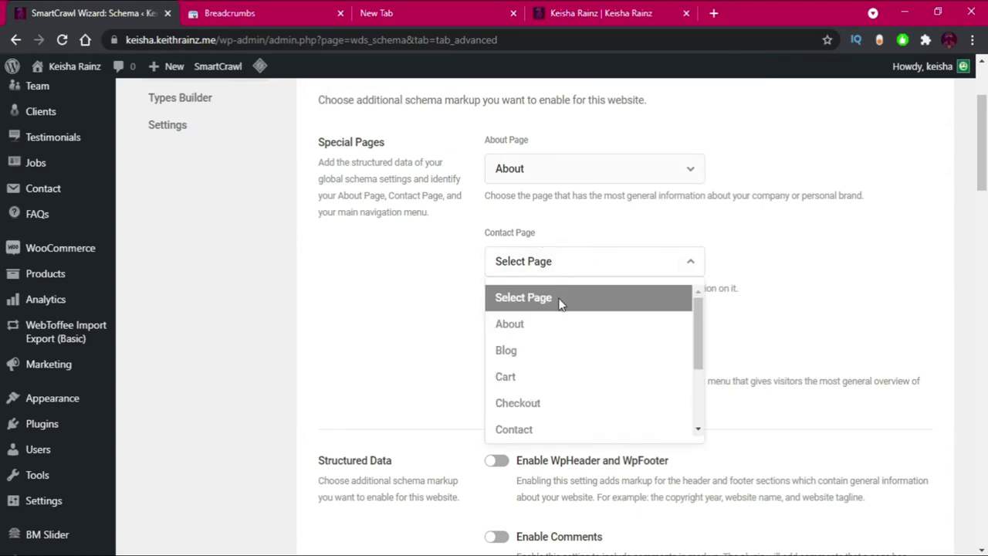
{"action": "left_click", "coordinate": [530, 432]}
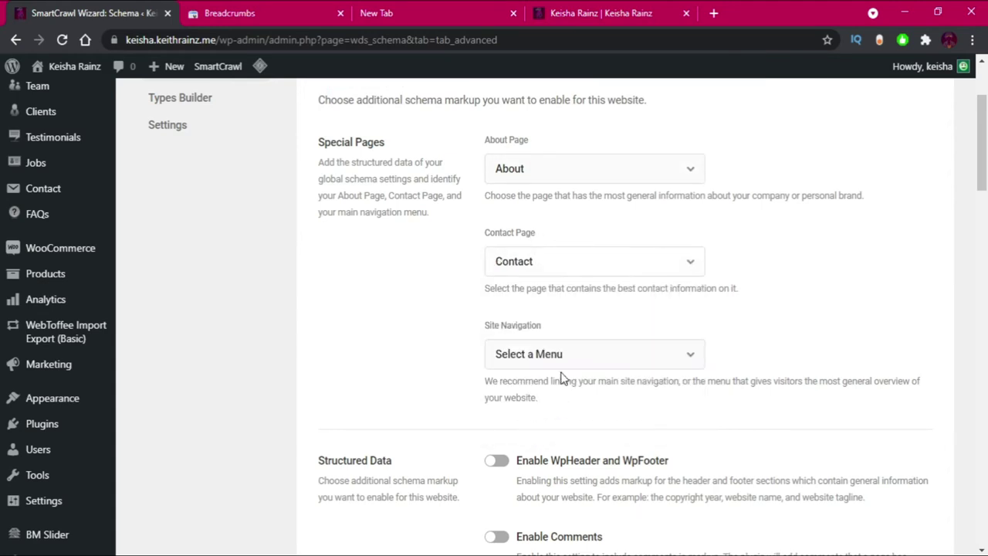
{"action": "left_click", "coordinate": [558, 354]}
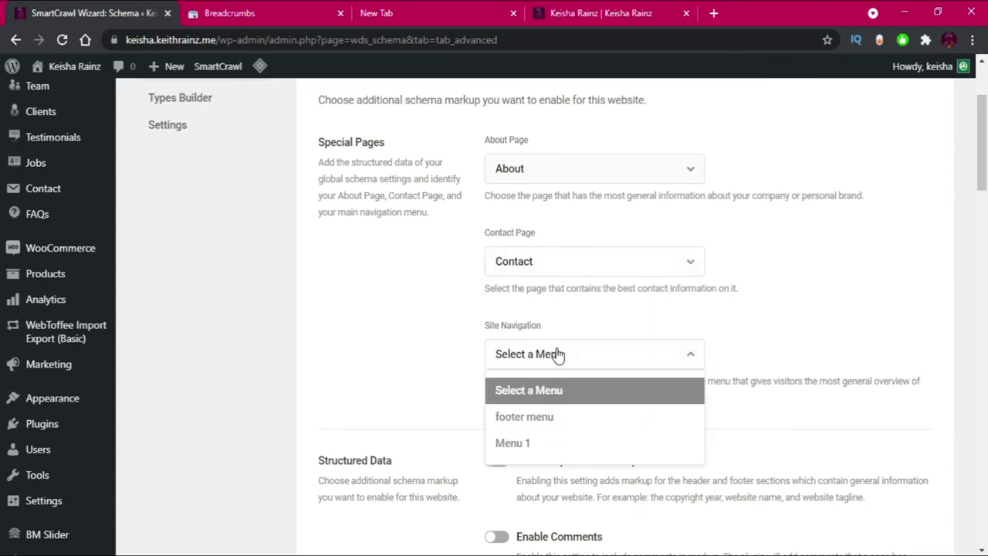
{"action": "left_click", "coordinate": [524, 443]}
Enable WpHeader/WpFooter, Gravatar ImageObject, AudioObject and VideoObject markup.
{"action": "scroll", "coordinate": [598, 320], "scroll_direction": "down", "scroll_amount": 2}
{"action": "left_click", "coordinate": [497, 311]}
{"action": "scroll", "coordinate": [566, 332], "scroll_direction": "down", "scroll_amount": 3}
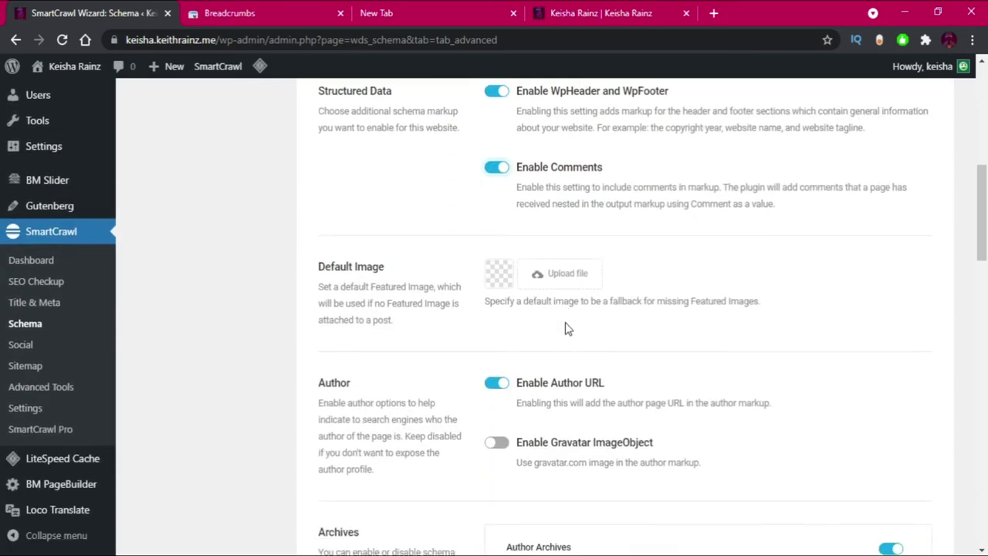
{"action": "scroll", "coordinate": [553, 301], "scroll_direction": "down", "scroll_amount": 2}
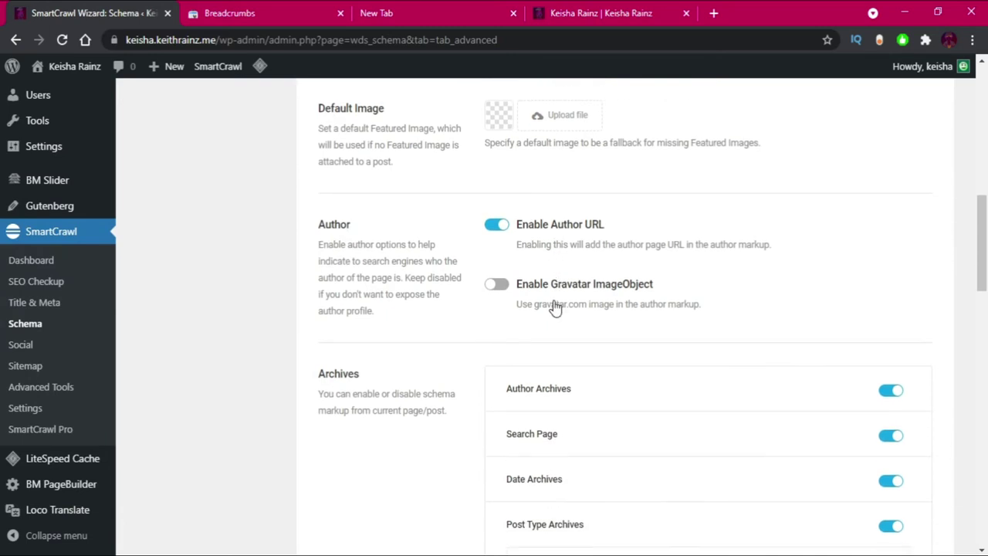
{"action": "left_click", "coordinate": [500, 288]}
{"action": "scroll", "coordinate": [575, 304], "scroll_direction": "down", "scroll_amount": 8}
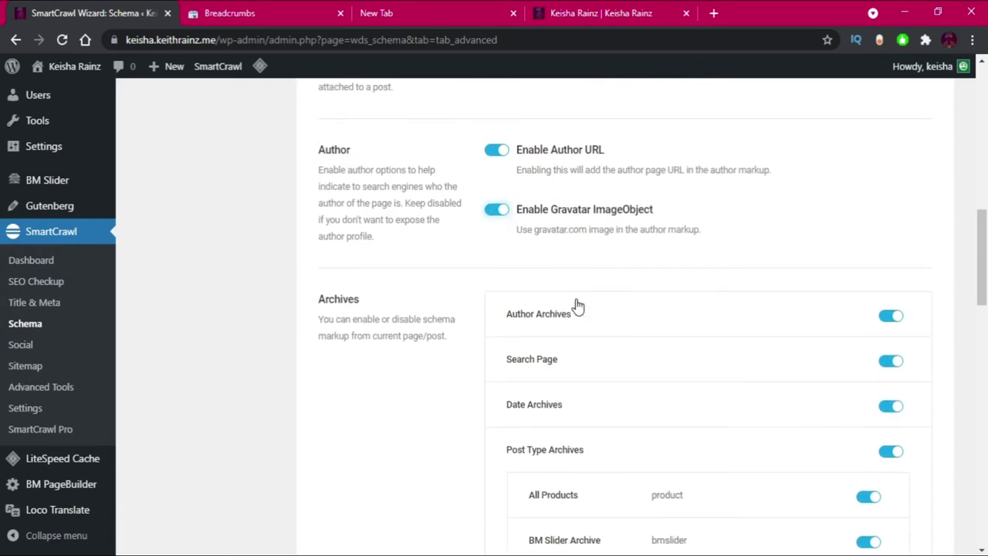
{"action": "scroll", "coordinate": [572, 299], "scroll_direction": "down", "scroll_amount": 7}
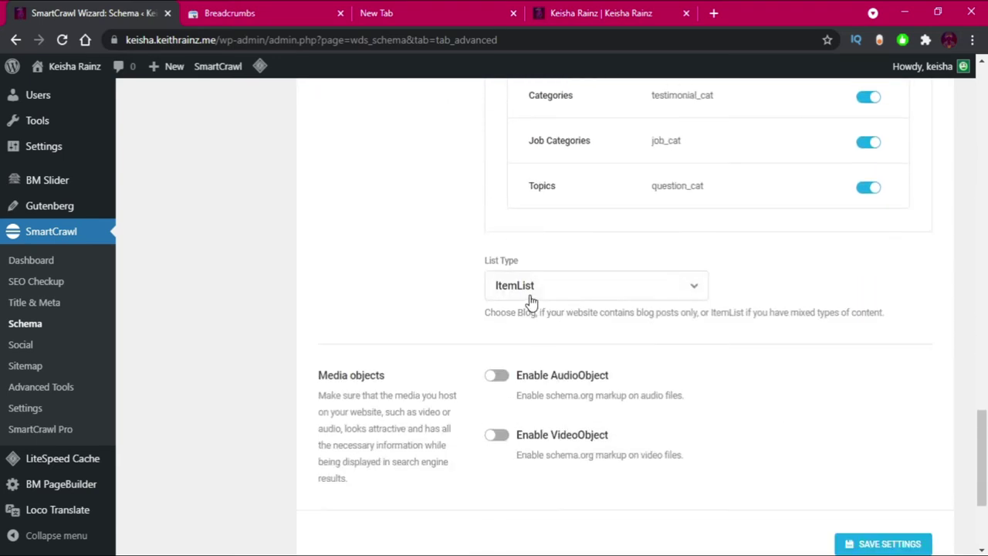
{"action": "left_click", "coordinate": [501, 377]}
{"action": "left_click", "coordinate": [504, 438]}
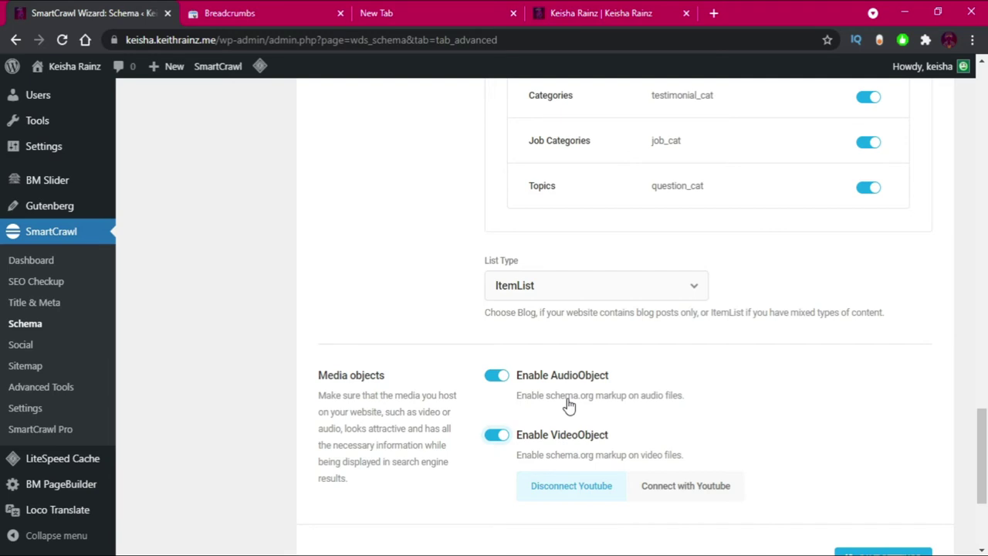
Open and close the YouTube connection panel, turn VideoObject markup off, and save.
{"action": "scroll", "coordinate": [672, 485], "scroll_direction": "down", "scroll_amount": 2}
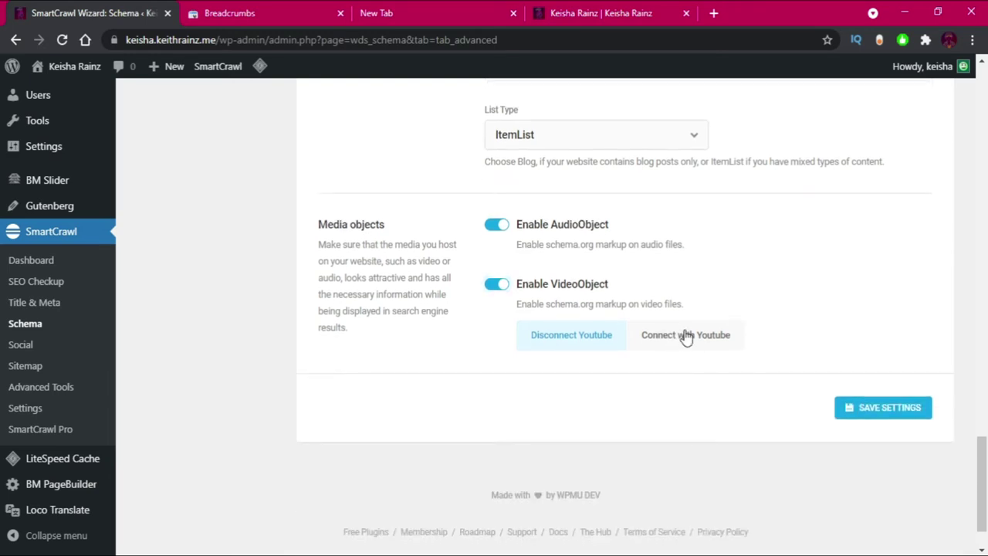
{"action": "left_click", "coordinate": [685, 337]}
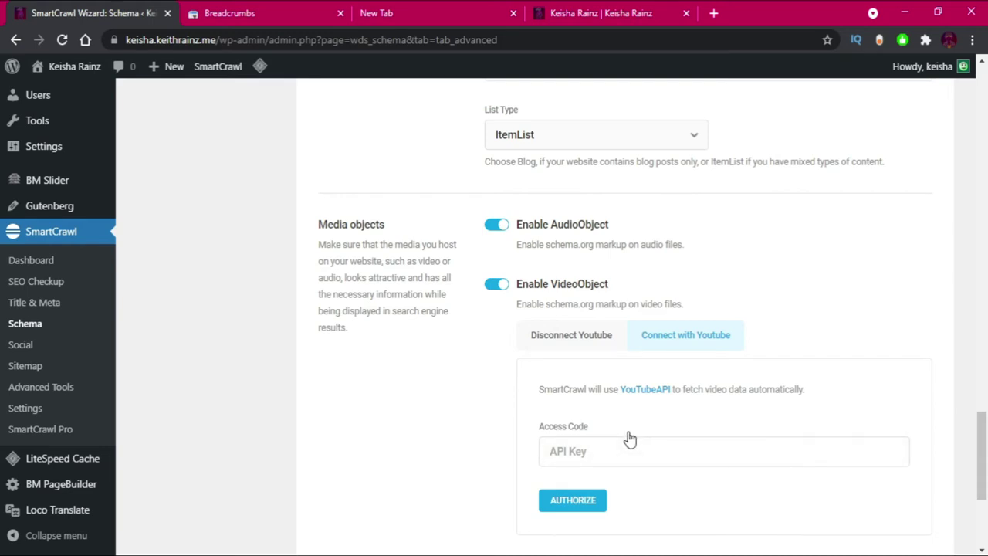
{"action": "left_click", "coordinate": [572, 336]}
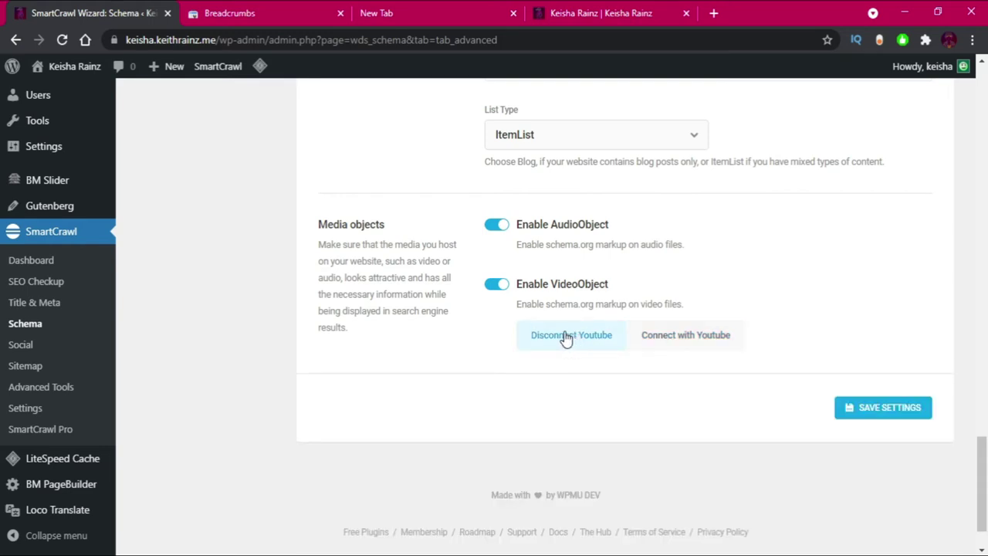
{"action": "left_click", "coordinate": [498, 283]}
{"action": "left_click", "coordinate": [875, 398]}
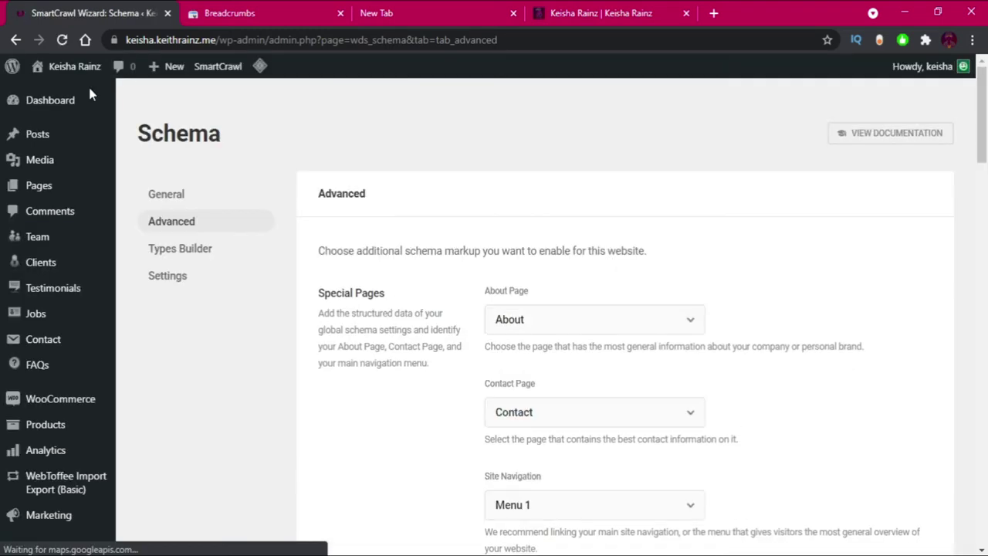
Look over the Types Builder's Add New Type chooser and schema Settings, then open SmartCrawl Social.
{"action": "left_click", "coordinate": [171, 259]}
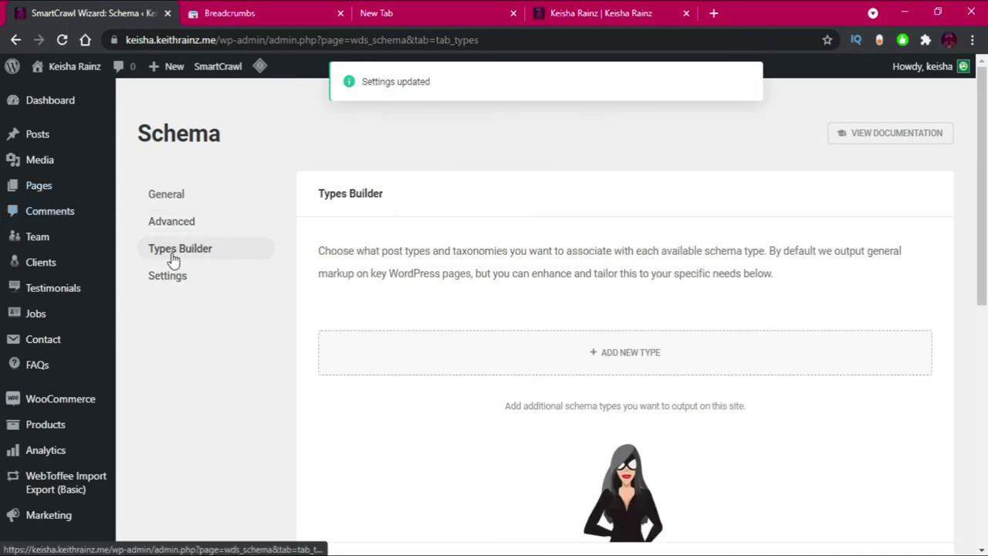
{"action": "left_click", "coordinate": [679, 367]}
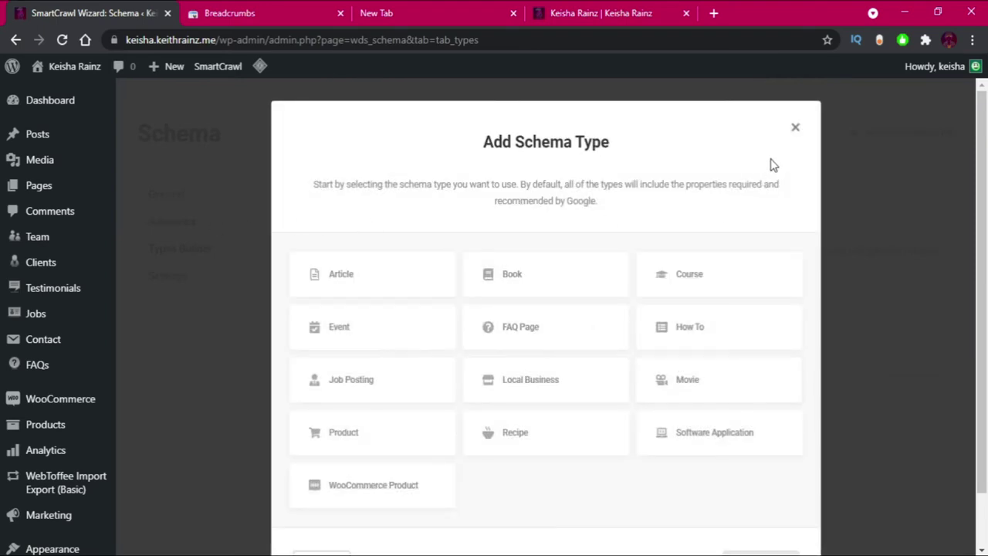
{"action": "left_click", "coordinate": [798, 128]}
{"action": "left_click", "coordinate": [169, 280]}
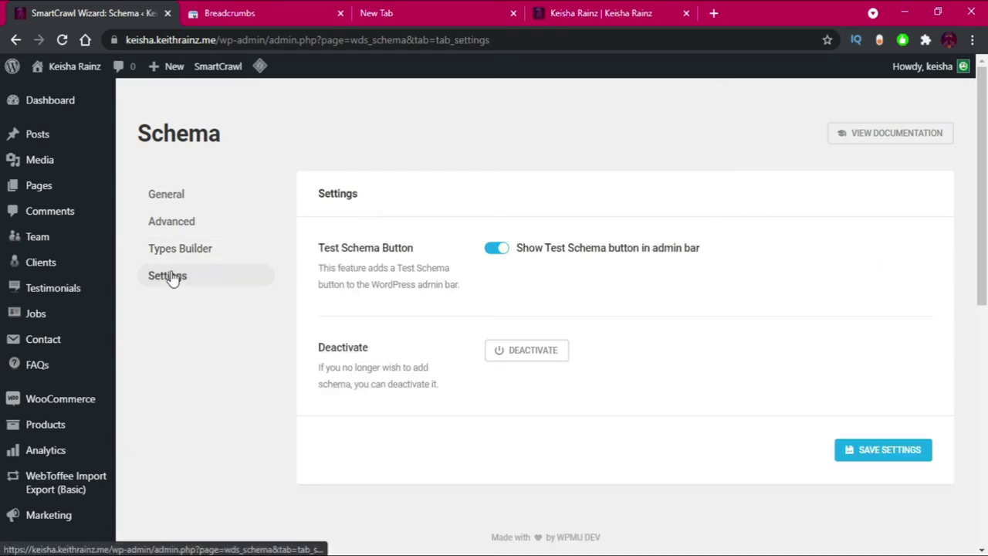
{"action": "scroll", "coordinate": [414, 239], "scroll_direction": "down", "scroll_amount": 4}
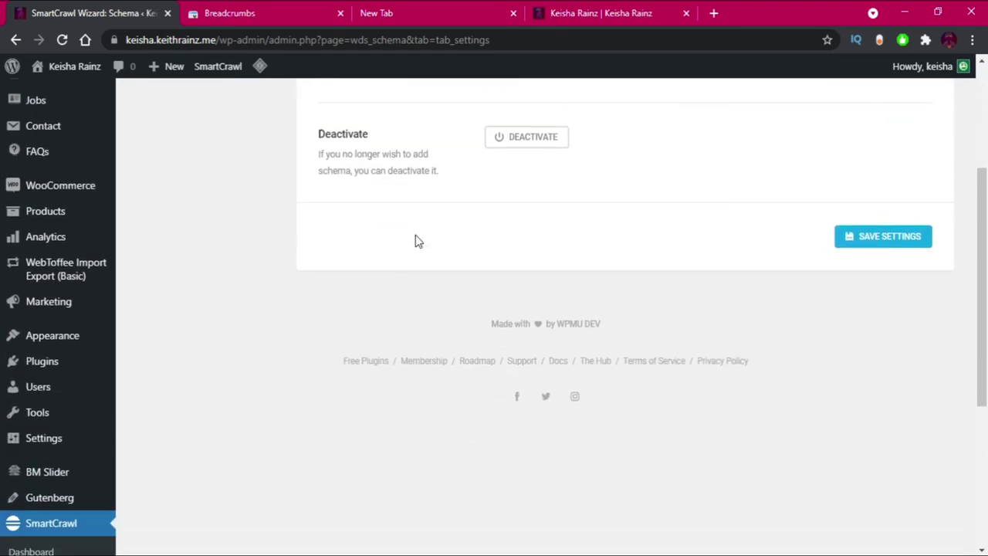
{"action": "scroll", "coordinate": [415, 235], "scroll_direction": "up", "scroll_amount": 3}
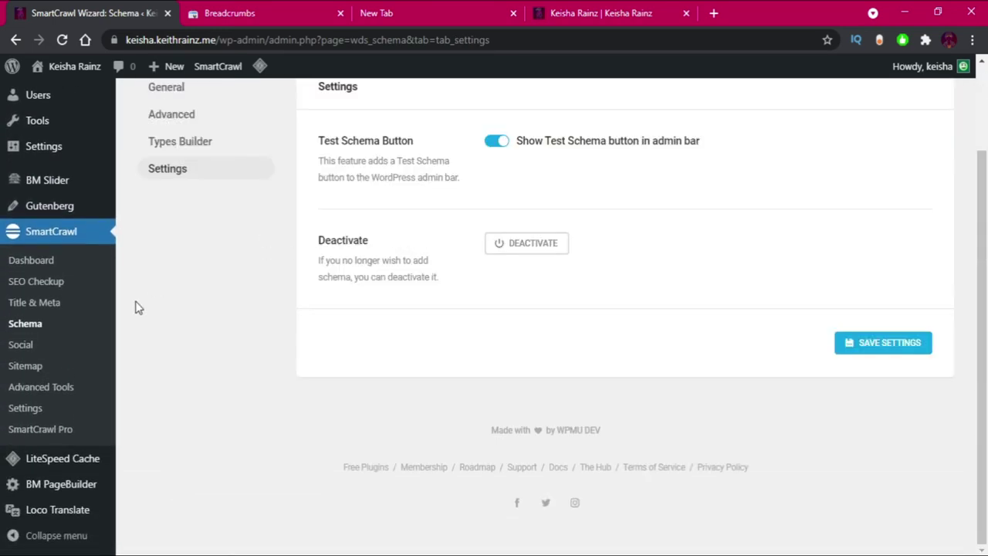
{"action": "left_click", "coordinate": [22, 346]}
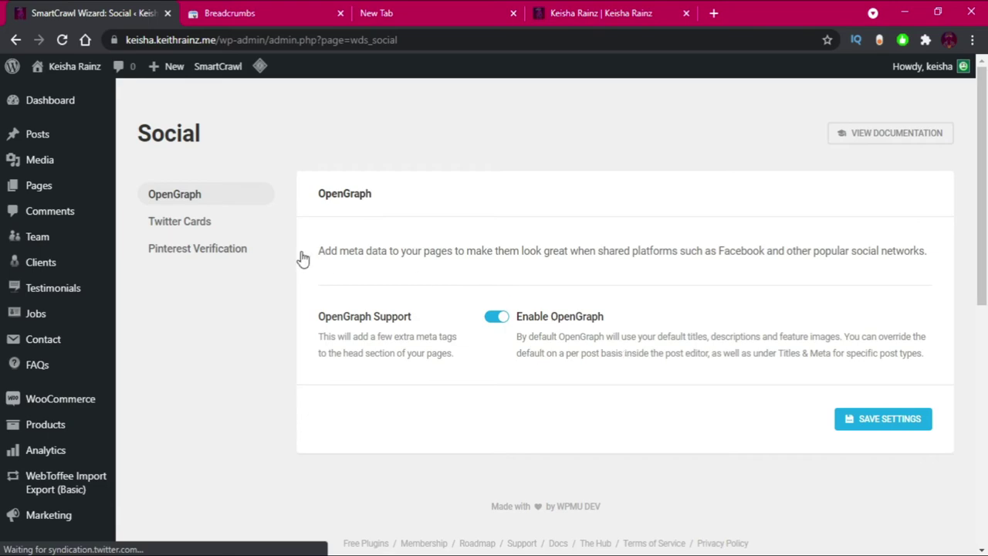
Review the Twitter Cards settings and preview, then open SmartCrawl's Sitemap page.
{"action": "left_click", "coordinate": [190, 225]}
{"action": "scroll", "coordinate": [610, 315], "scroll_direction": "down", "scroll_amount": 7}
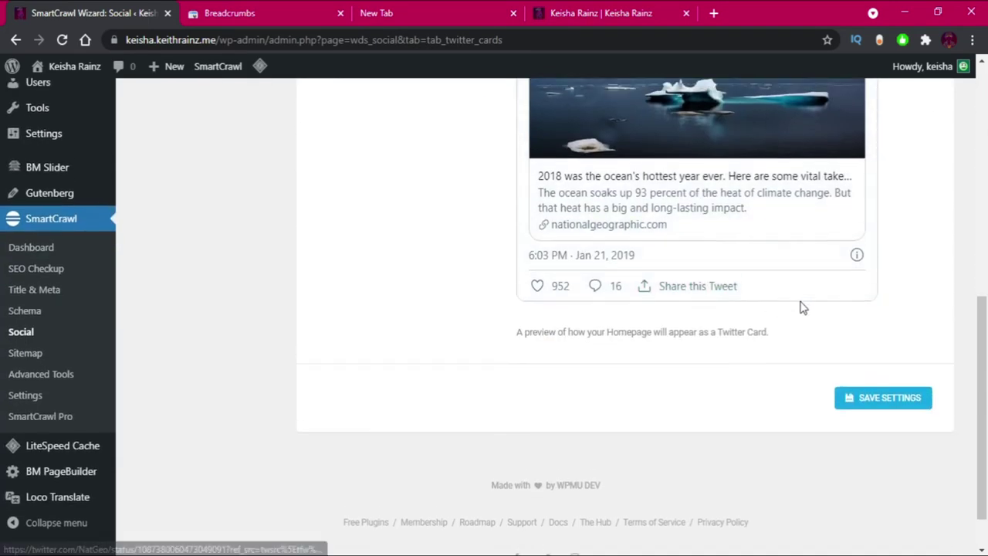
{"action": "scroll", "coordinate": [772, 285], "scroll_direction": "up", "scroll_amount": 7}
{"action": "scroll", "coordinate": [386, 259], "scroll_direction": "down", "scroll_amount": 7}
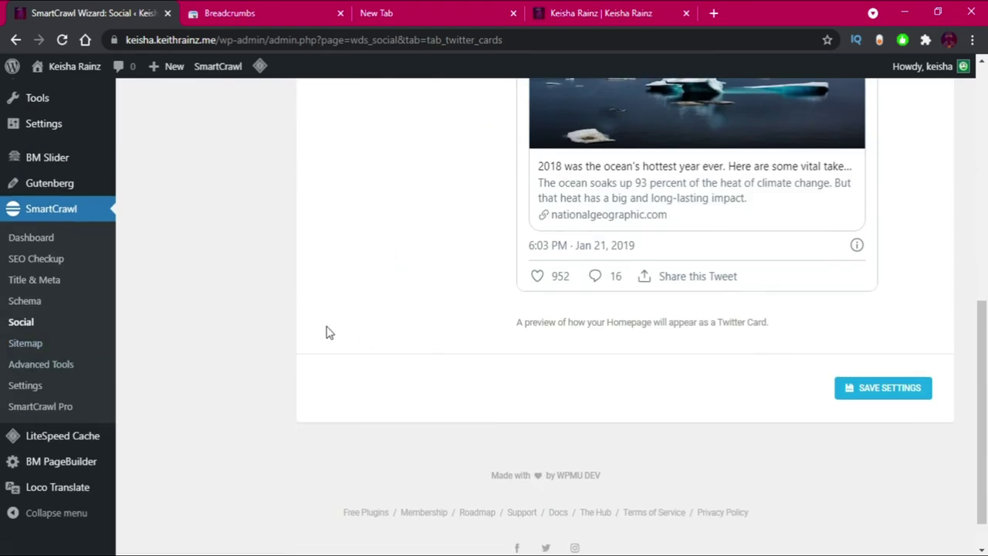
{"action": "left_click", "coordinate": [27, 343]}
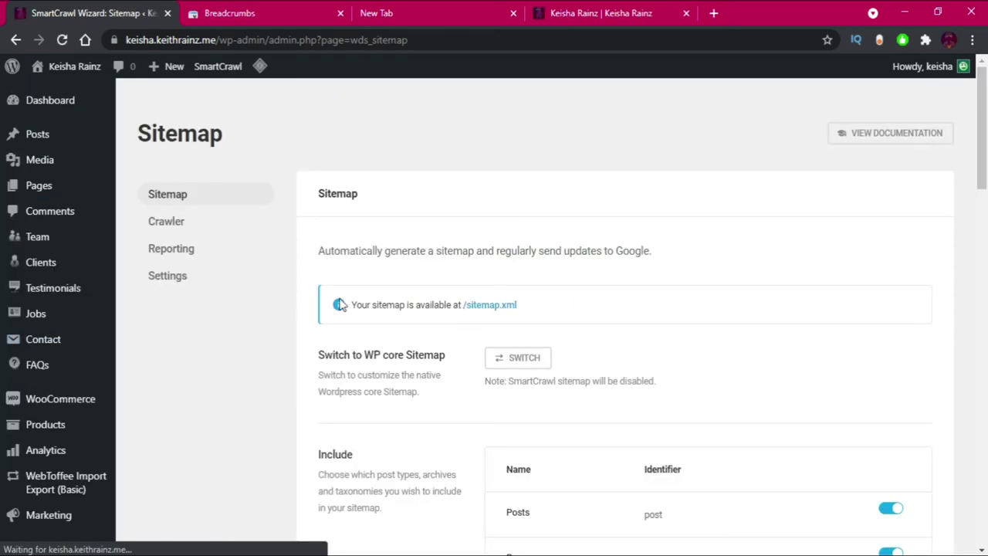
Review the live sitemap.xml URL list, preview the Slider02 page, then return to SmartCrawl.
{"action": "left_click", "coordinate": [483, 306]}
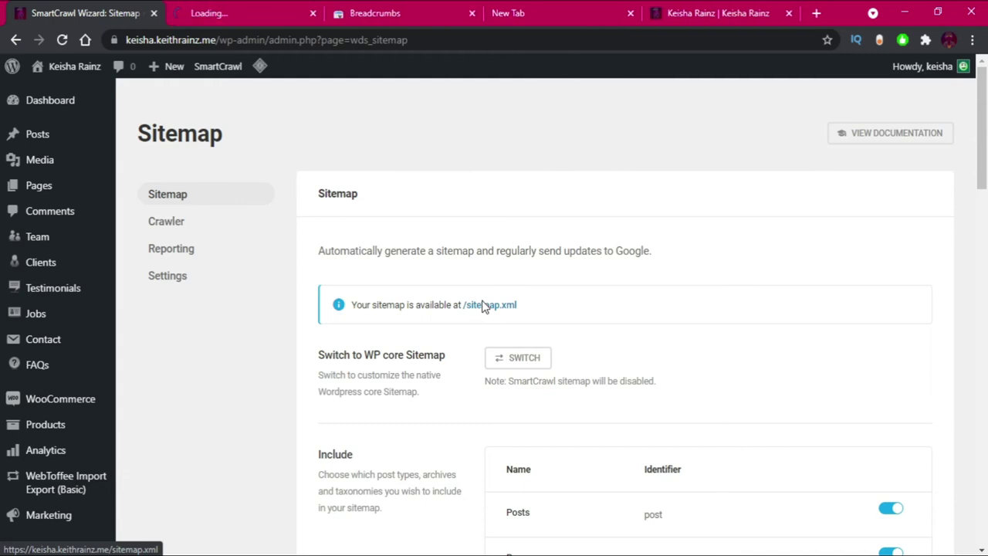
{"action": "left_click", "coordinate": [200, 7]}
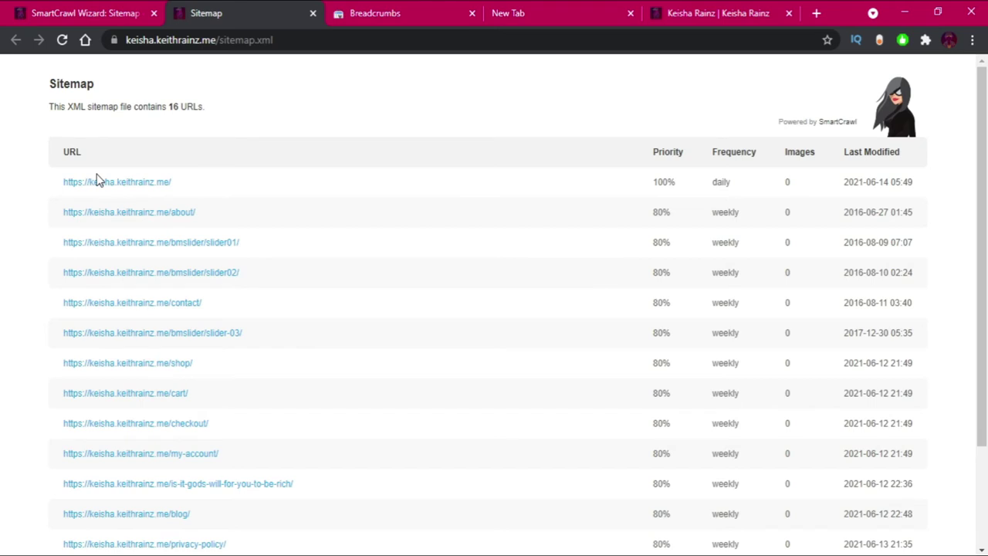
{"action": "scroll", "coordinate": [105, 193], "scroll_direction": "down", "scroll_amount": 1}
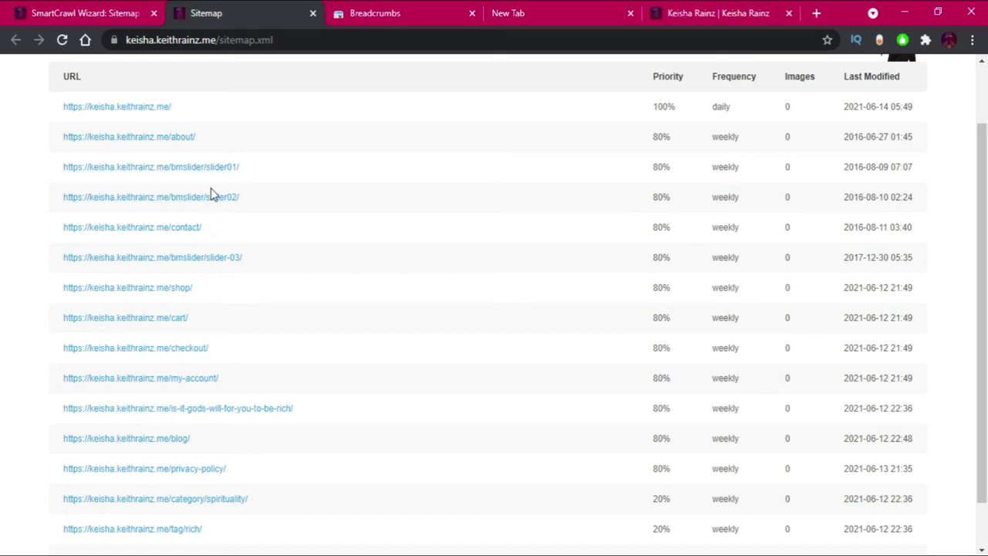
{"action": "middle_click", "coordinate": [212, 207]}
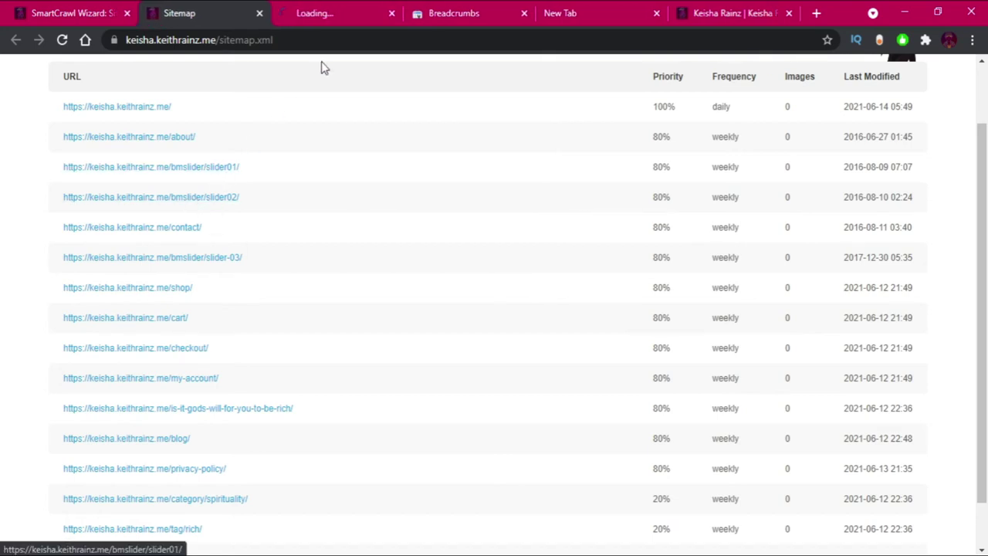
{"action": "left_click", "coordinate": [376, 21]}
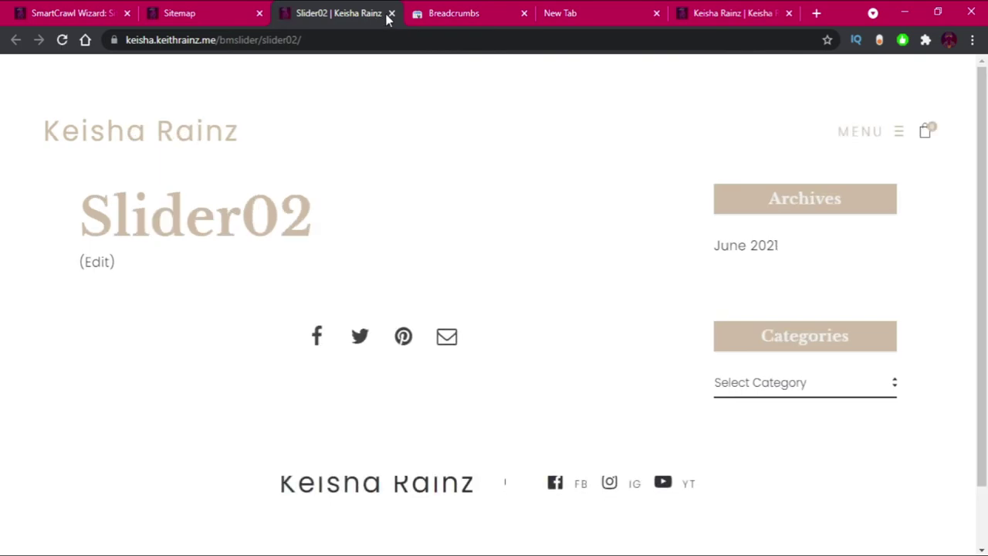
{"action": "left_click", "coordinate": [391, 14]}
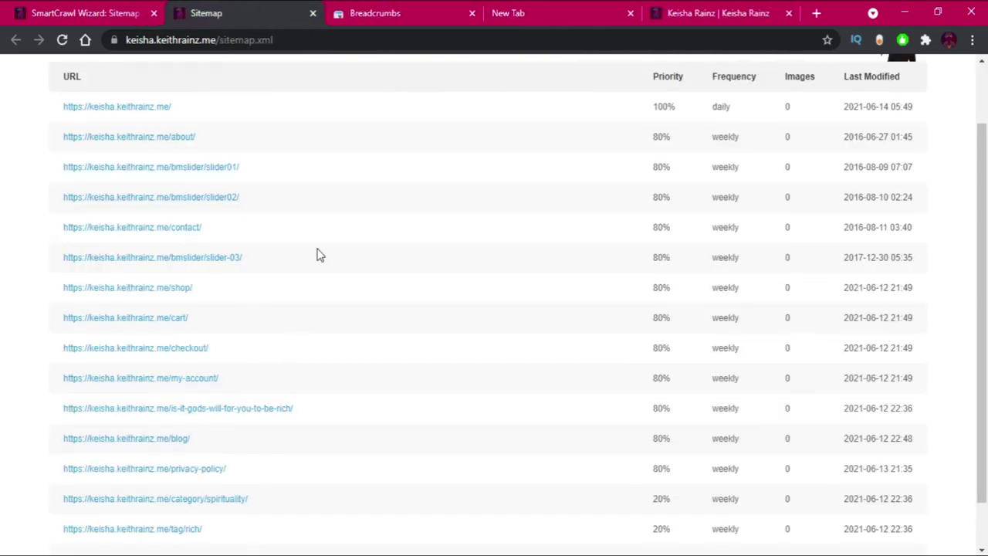
{"action": "scroll", "coordinate": [321, 251], "scroll_direction": "down", "scroll_amount": 1}
{"action": "scroll", "coordinate": [256, 245], "scroll_direction": "up", "scroll_amount": 1}
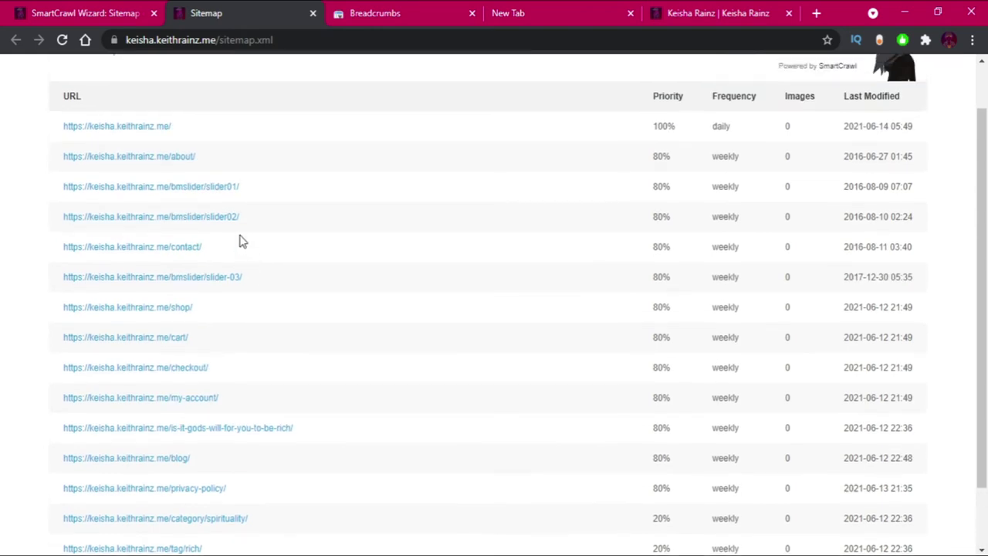
{"action": "left_click", "coordinate": [92, 8]}
Toggle off BM Slider under the sitemap's Include post types.
{"action": "scroll", "coordinate": [492, 305], "scroll_direction": "down", "scroll_amount": 1}
{"action": "scroll", "coordinate": [759, 308], "scroll_direction": "down", "scroll_amount": 4}
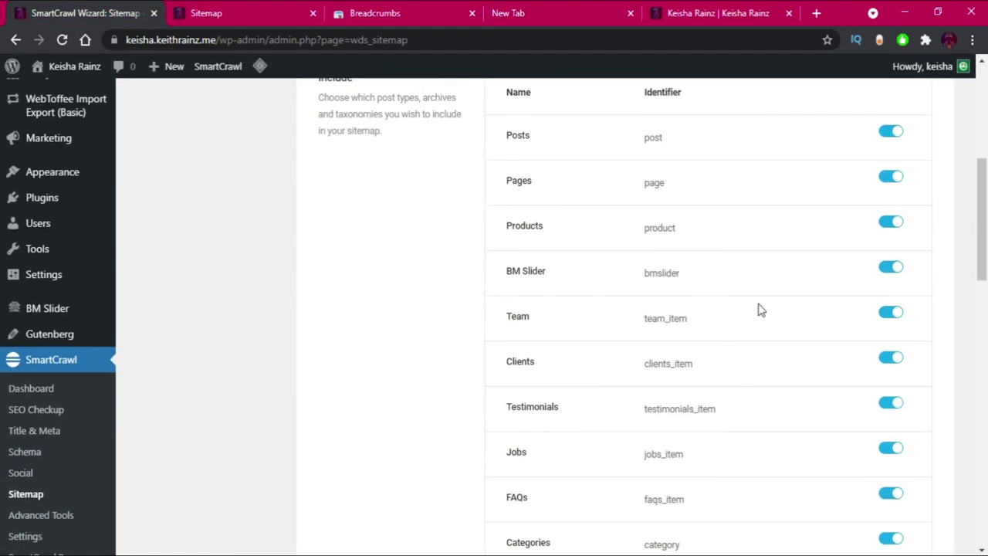
{"action": "scroll", "coordinate": [852, 159], "scroll_direction": "up", "scroll_amount": 4}
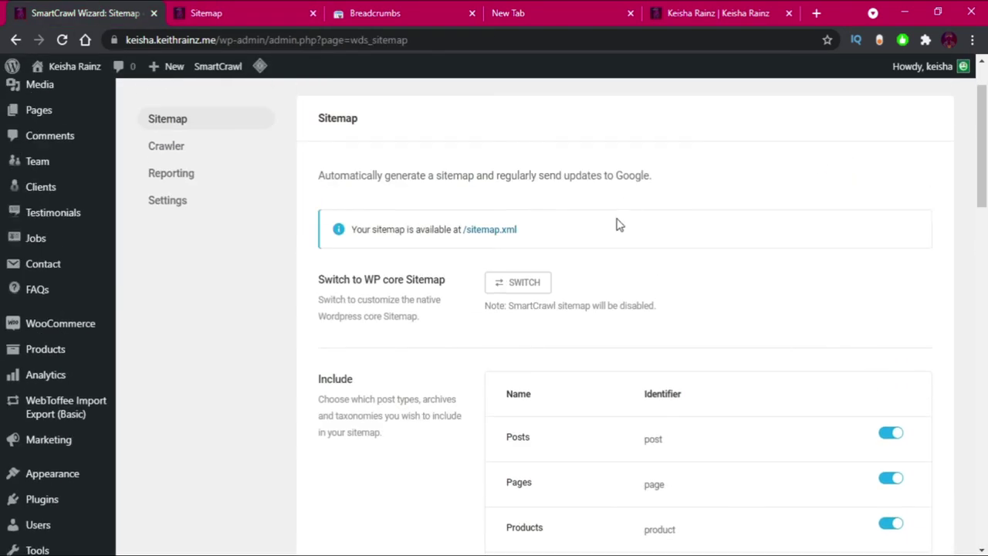
{"action": "scroll", "coordinate": [768, 369], "scroll_direction": "down", "scroll_amount": 2}
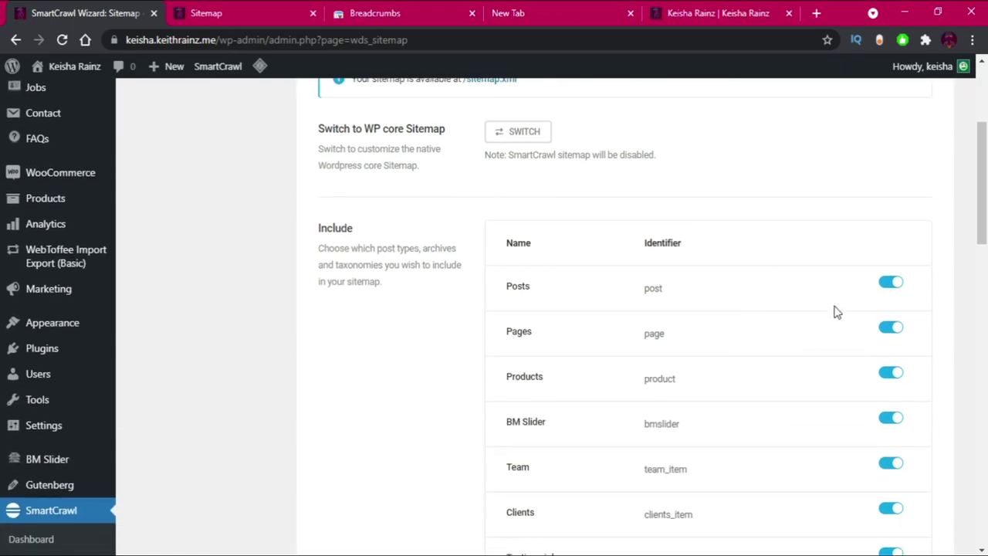
{"action": "left_click", "coordinate": [891, 417]}
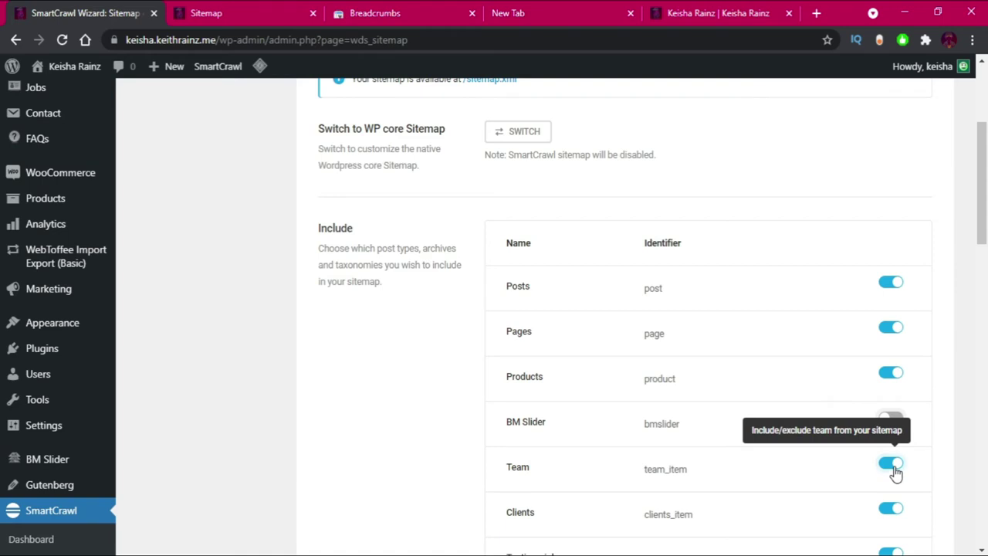
Save the sitemap settings and view the Crawler section.
{"action": "scroll", "coordinate": [893, 473], "scroll_direction": "down", "scroll_amount": 1}
{"action": "scroll", "coordinate": [895, 445], "scroll_direction": "down", "scroll_amount": 3}
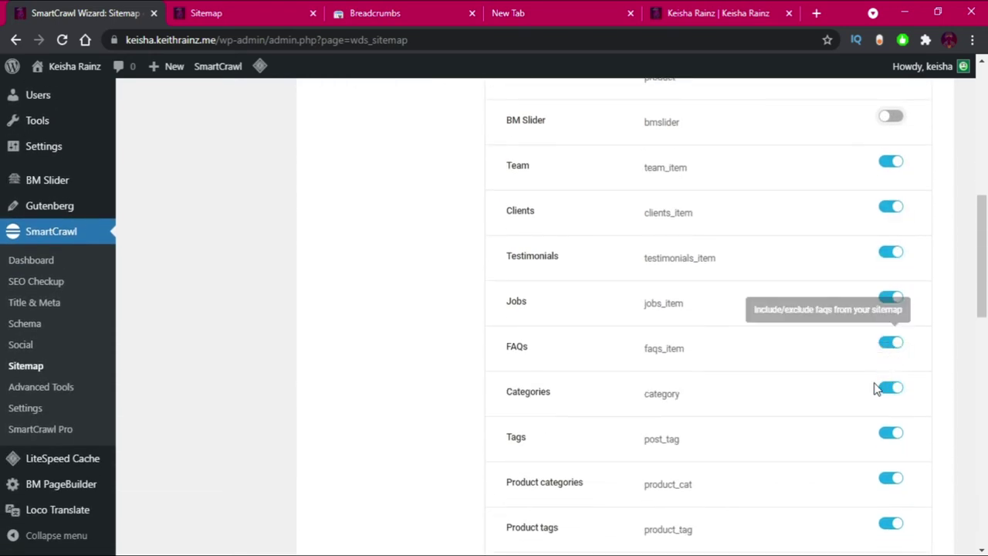
{"action": "scroll", "coordinate": [930, 455], "scroll_direction": "down", "scroll_amount": 1}
{"action": "scroll", "coordinate": [918, 451], "scroll_direction": "down", "scroll_amount": 4}
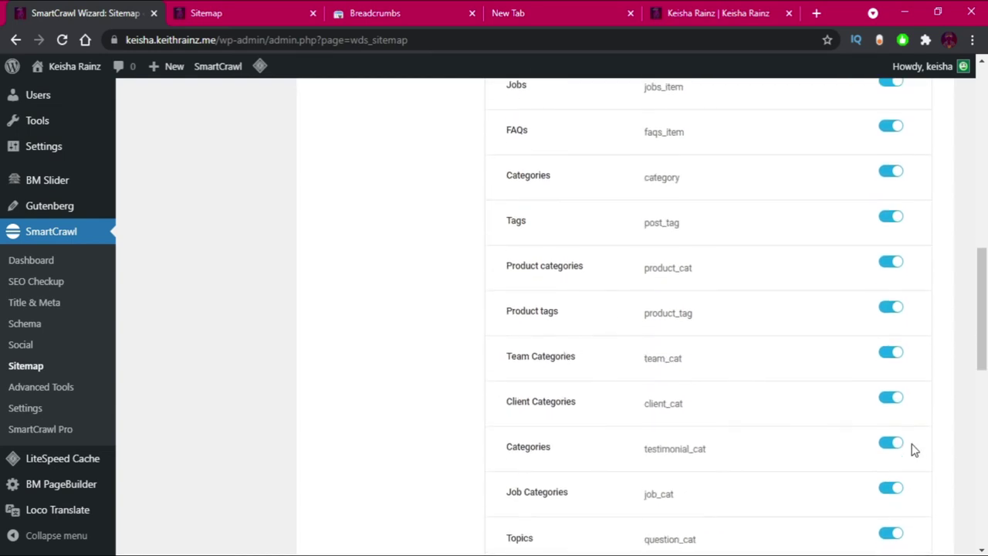
{"action": "scroll", "coordinate": [591, 254], "scroll_direction": "down", "scroll_amount": 7}
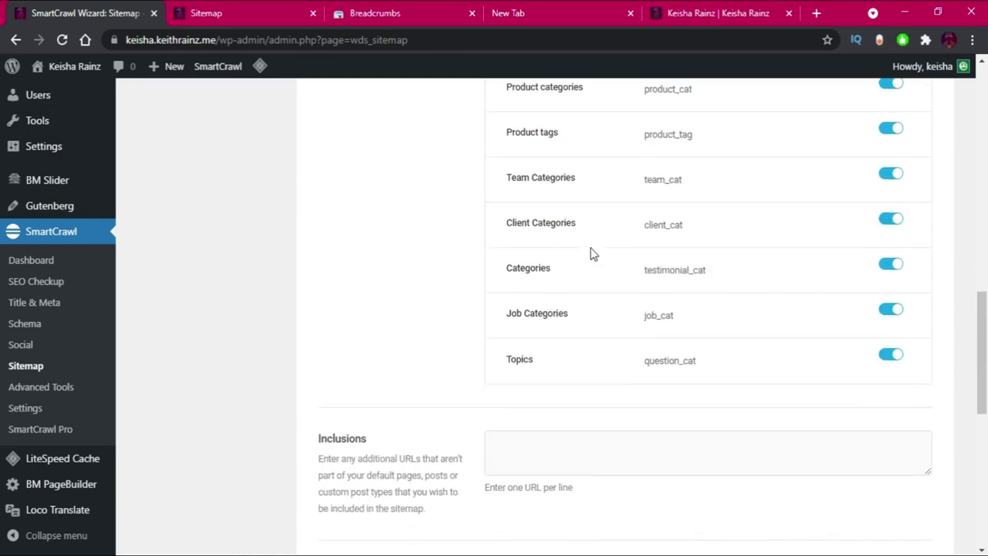
{"action": "scroll", "coordinate": [767, 282], "scroll_direction": "up", "scroll_amount": 4}
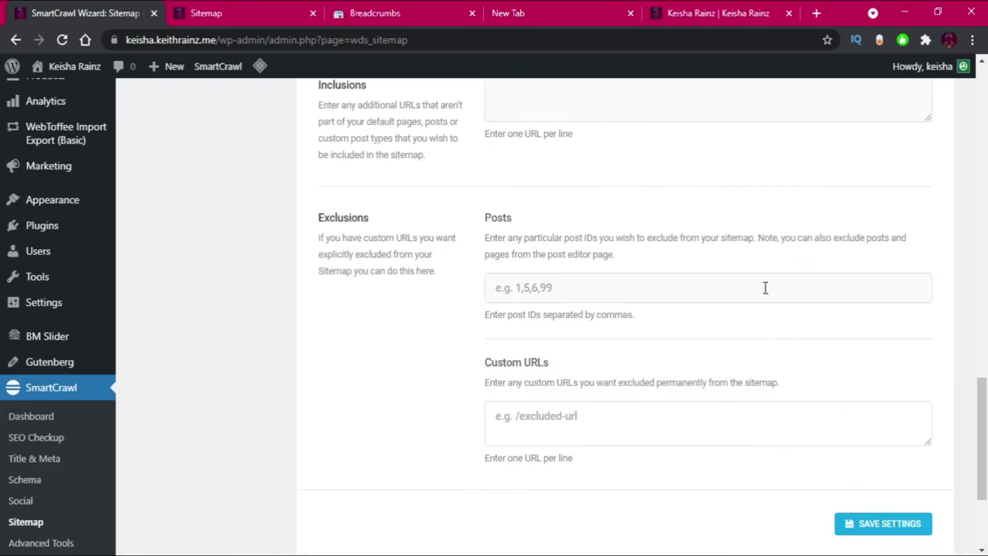
{"action": "scroll", "coordinate": [831, 432], "scroll_direction": "down", "scroll_amount": 3}
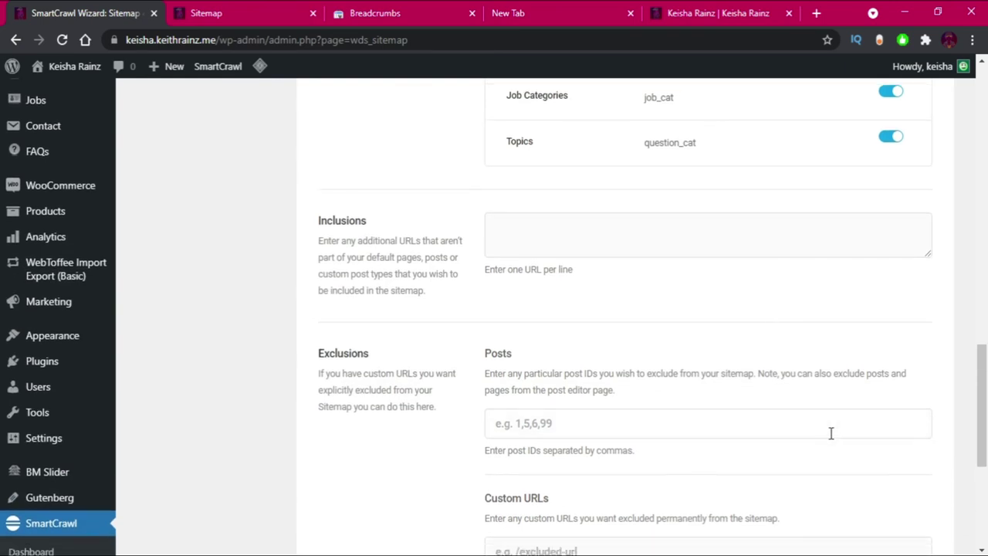
{"action": "left_click", "coordinate": [876, 452]}
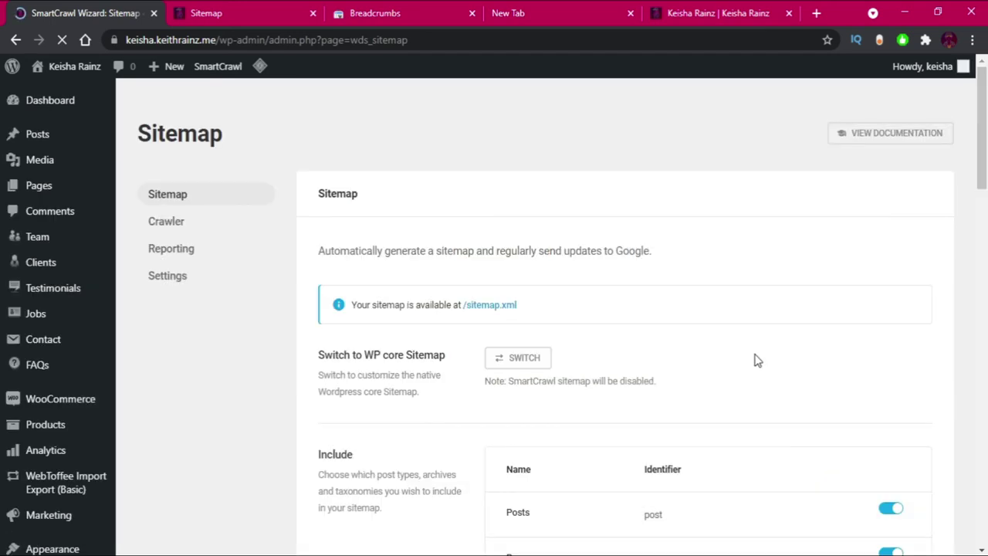
{"action": "left_click", "coordinate": [170, 223]}
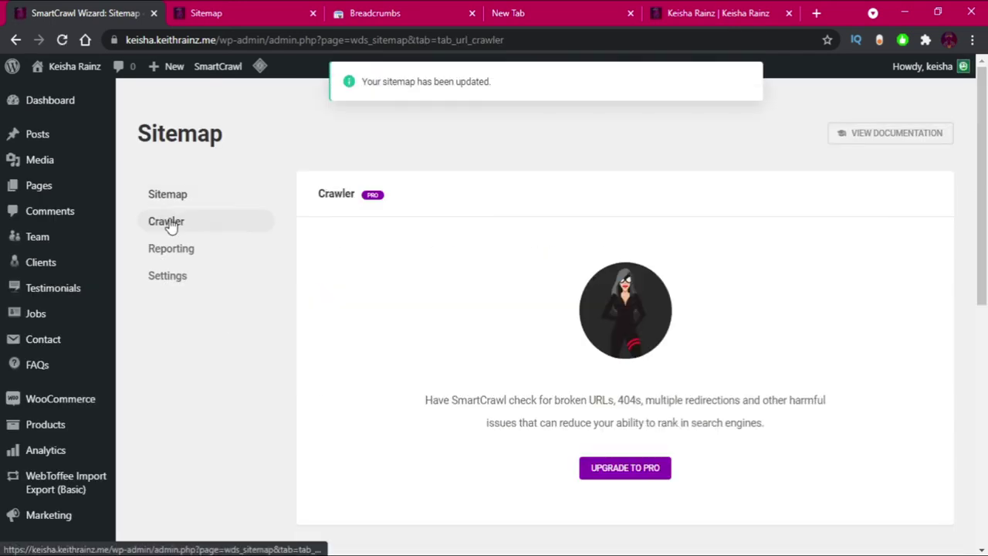
In Sitemap Settings, turn on Include images, set Auto-notify search engines to Default, and save.
{"action": "left_click", "coordinate": [179, 253]}
{"action": "left_click", "coordinate": [177, 282]}
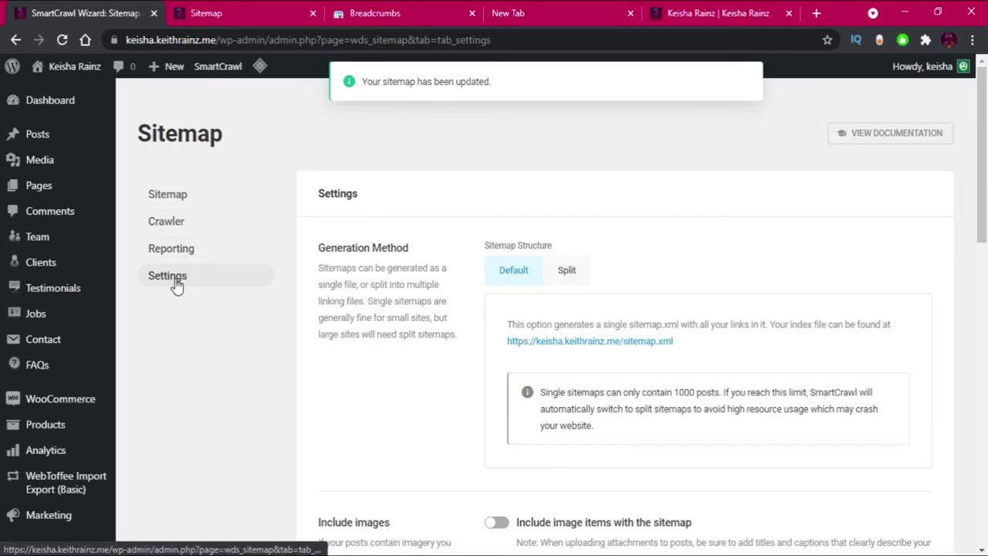
{"action": "scroll", "coordinate": [500, 305], "scroll_direction": "down", "scroll_amount": 3}
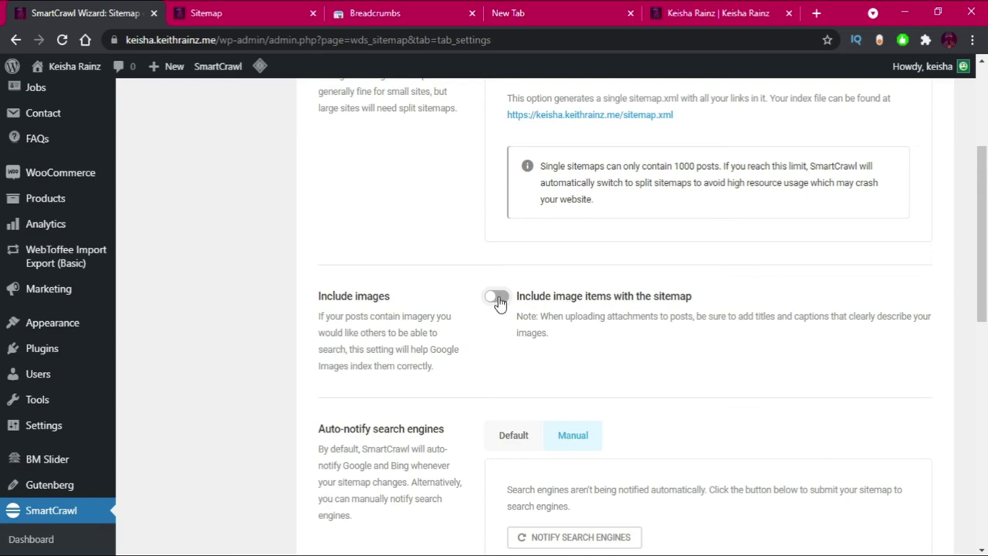
{"action": "left_click", "coordinate": [497, 299]}
{"action": "scroll", "coordinate": [497, 299], "scroll_direction": "down", "scroll_amount": 3}
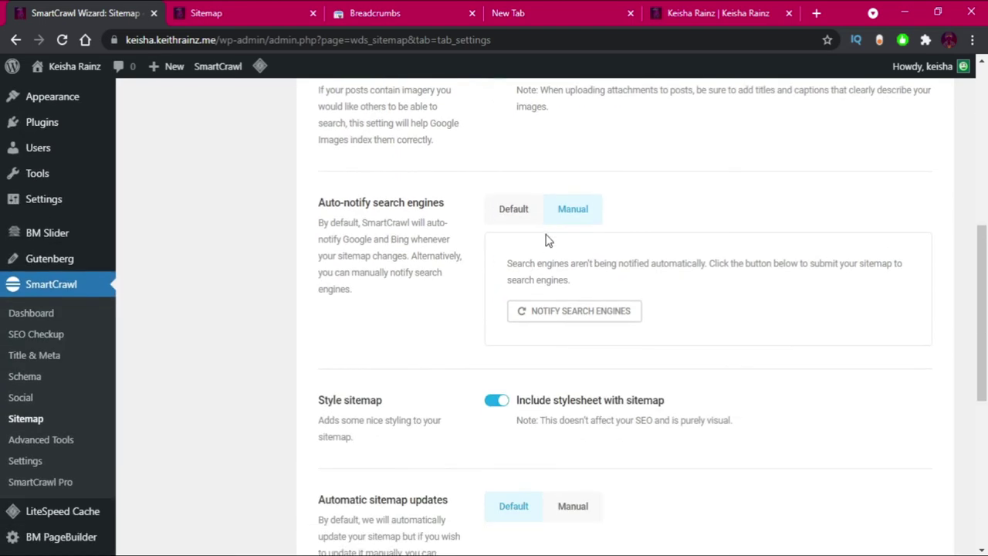
{"action": "left_click", "coordinate": [516, 210]}
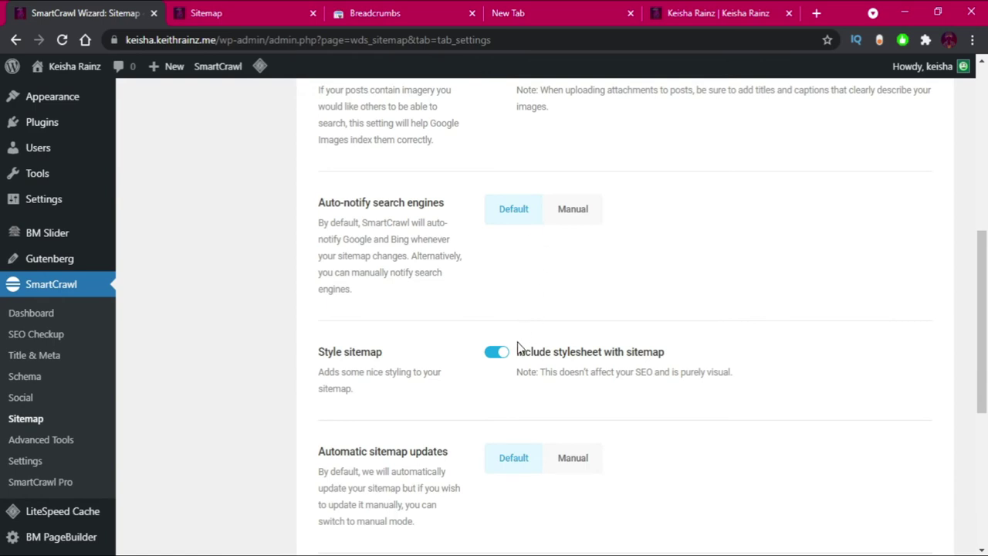
{"action": "scroll", "coordinate": [517, 347], "scroll_direction": "down", "scroll_amount": 4}
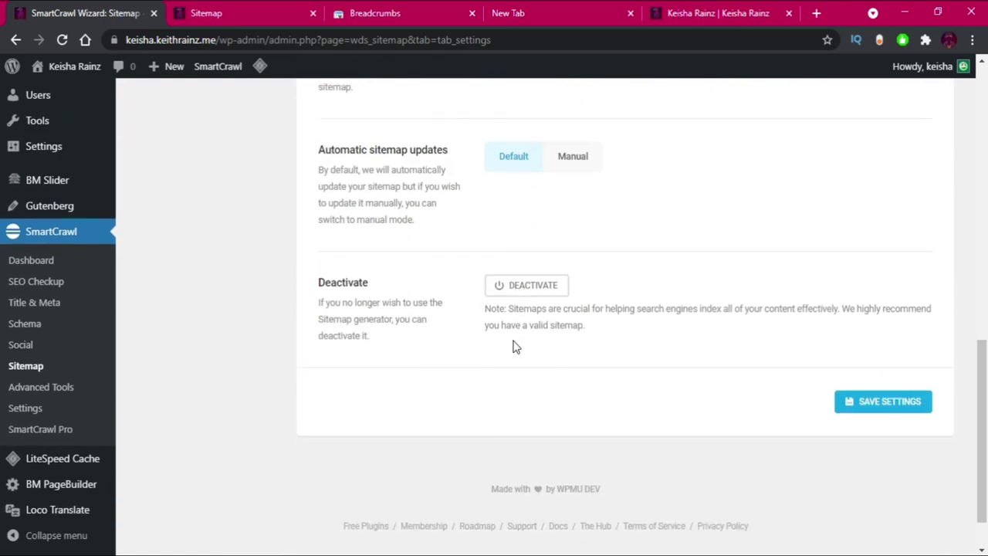
{"action": "left_click", "coordinate": [889, 403]}
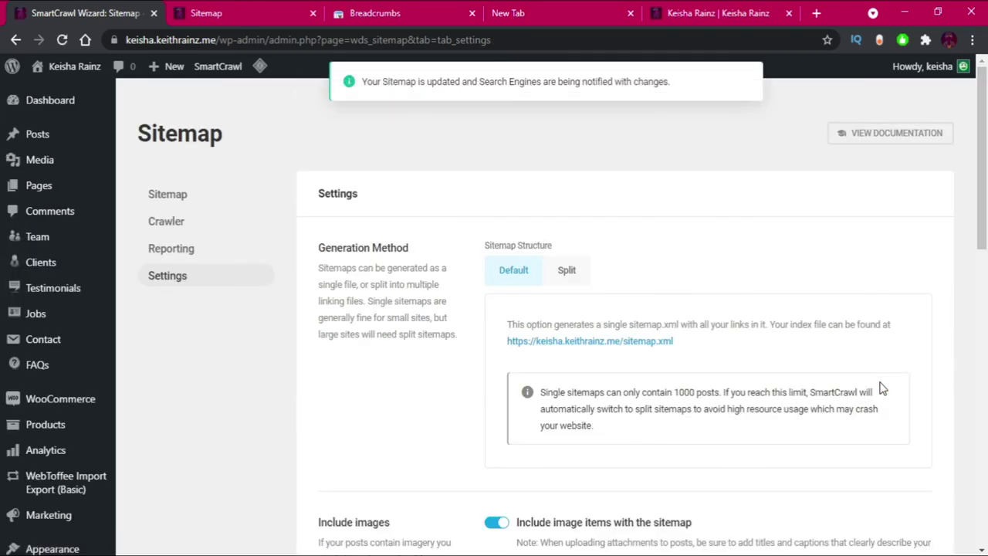
{"action": "scroll", "coordinate": [657, 381], "scroll_direction": "down", "scroll_amount": 7}
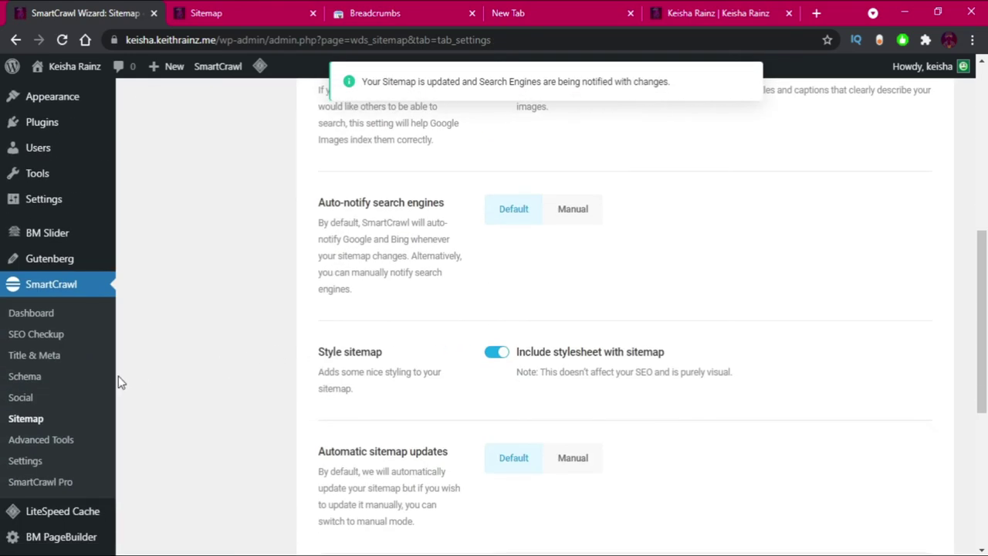
Look over the URL Redirection page in Advanced Tools, then go to SmartCrawl Settings.
{"action": "left_click", "coordinate": [28, 443]}
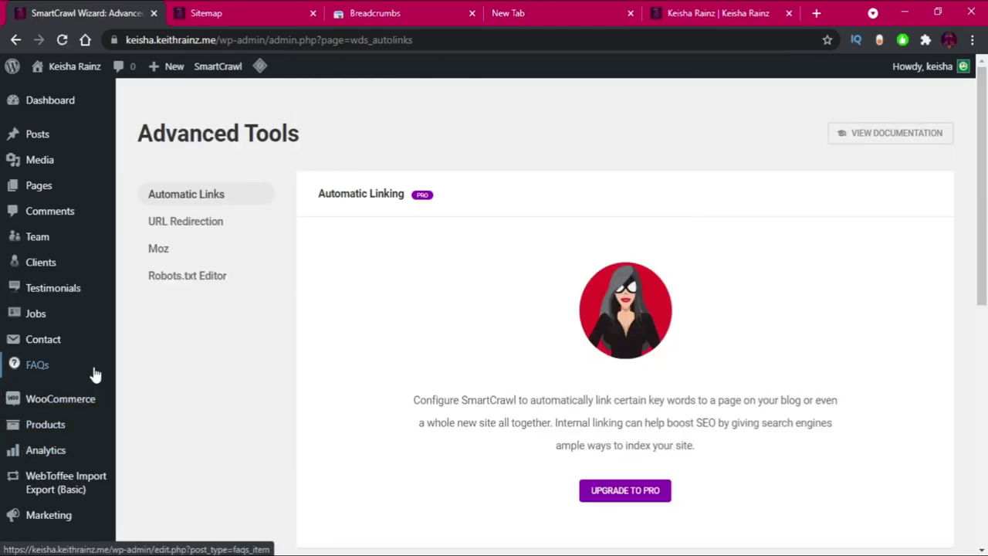
{"action": "left_click", "coordinate": [190, 226]}
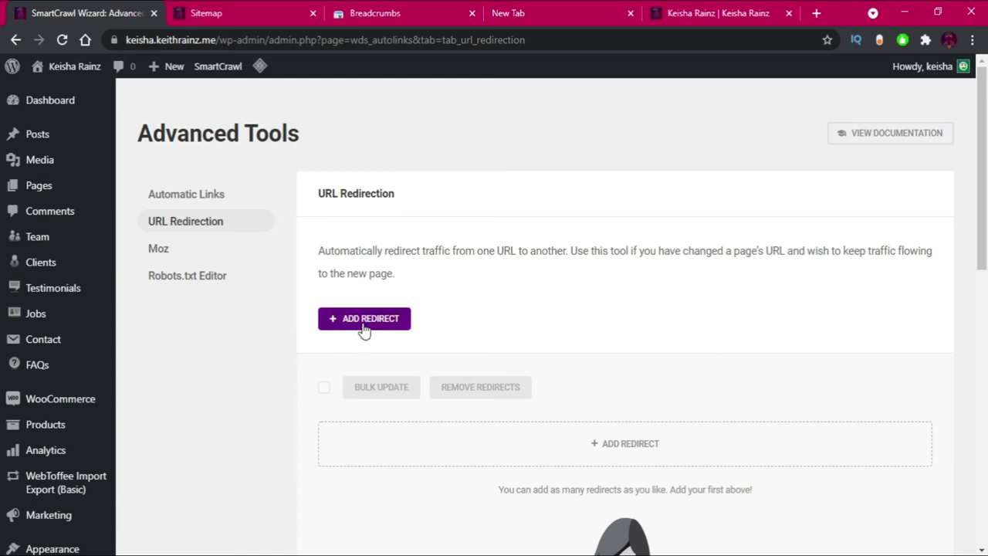
{"action": "scroll", "coordinate": [362, 326], "scroll_direction": "down", "scroll_amount": 6}
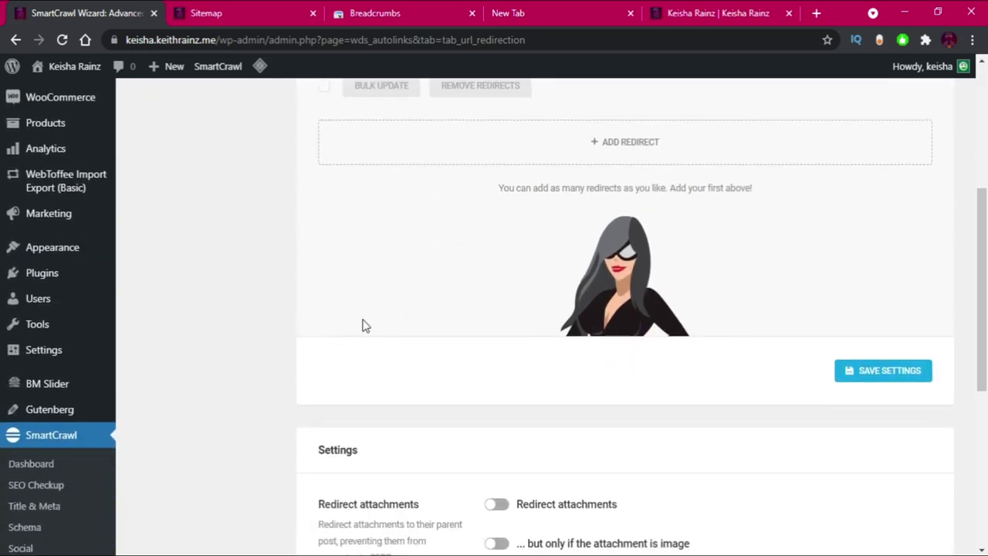
{"action": "scroll", "coordinate": [362, 326], "scroll_direction": "down", "scroll_amount": 3}
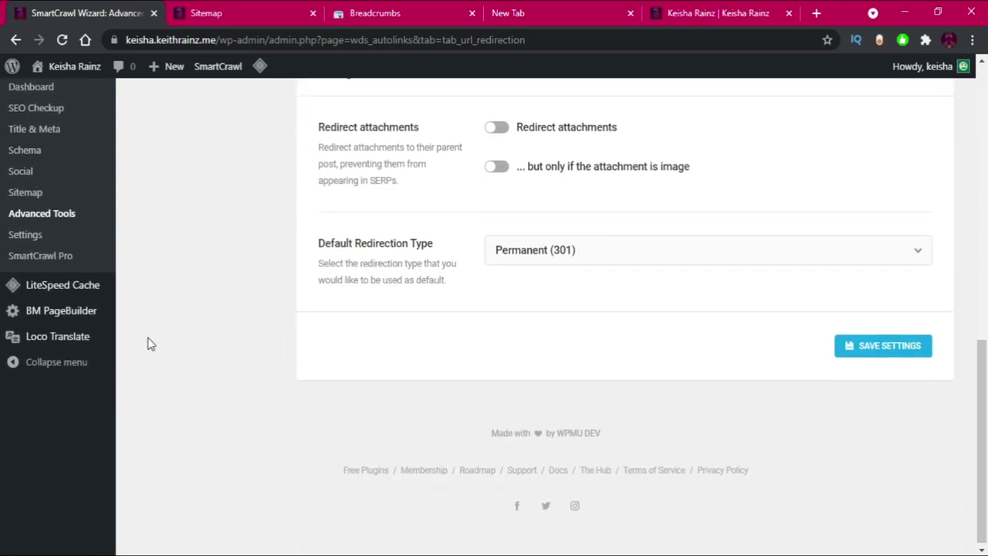
{"action": "left_click", "coordinate": [21, 241]}
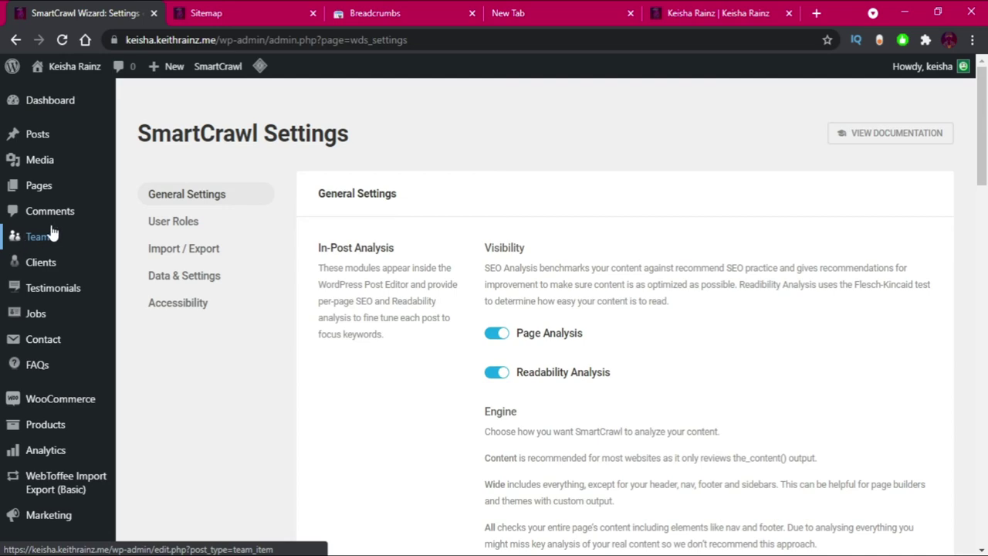
Enable the Advanced Tools module and hide the generator meta tag in SmartCrawl Settings.
{"action": "scroll", "coordinate": [600, 231], "scroll_direction": "down", "scroll_amount": 3}
{"action": "scroll", "coordinate": [600, 231], "scroll_direction": "down", "scroll_amount": 3}
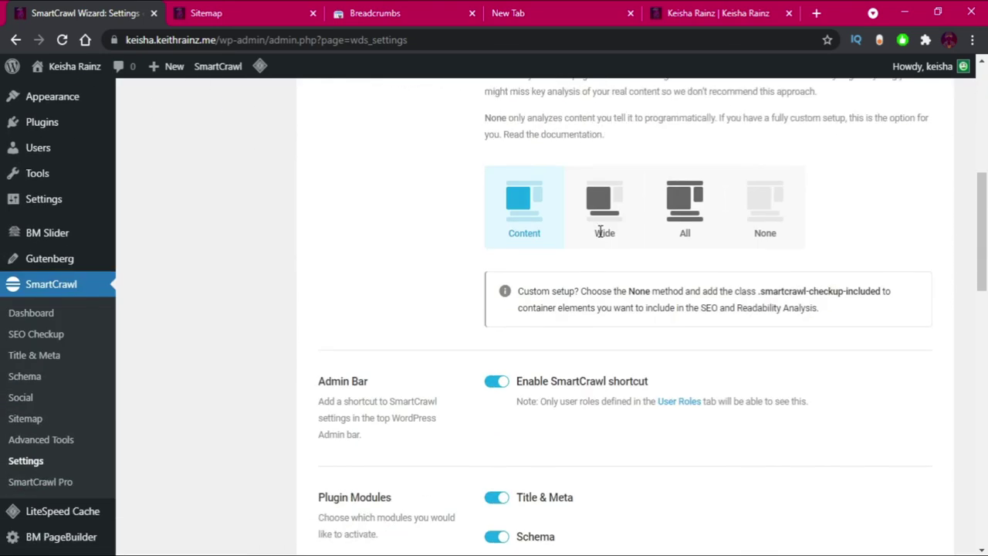
{"action": "scroll", "coordinate": [600, 234], "scroll_direction": "down", "scroll_amount": 3}
{"action": "scroll", "coordinate": [514, 286], "scroll_direction": "down", "scroll_amount": 2}
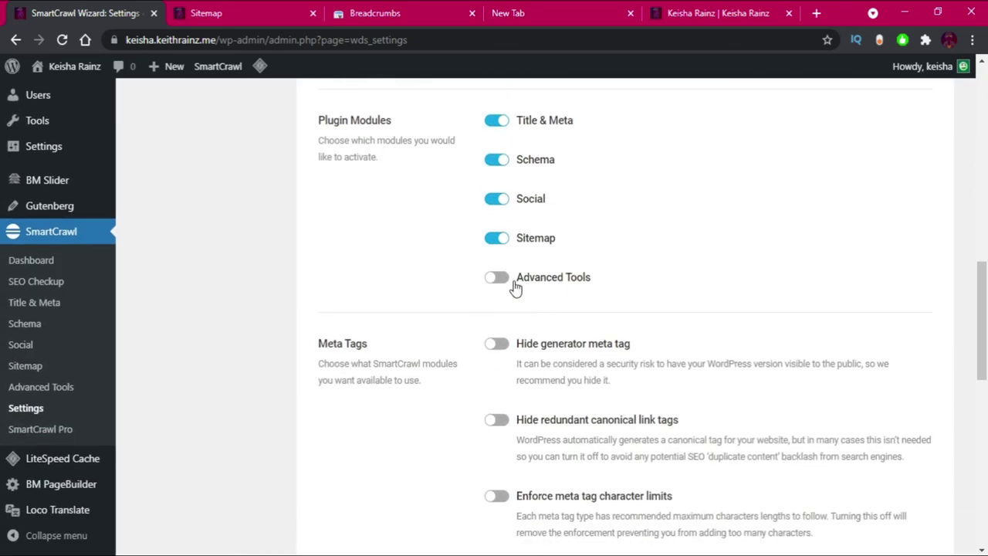
{"action": "left_click", "coordinate": [498, 279]}
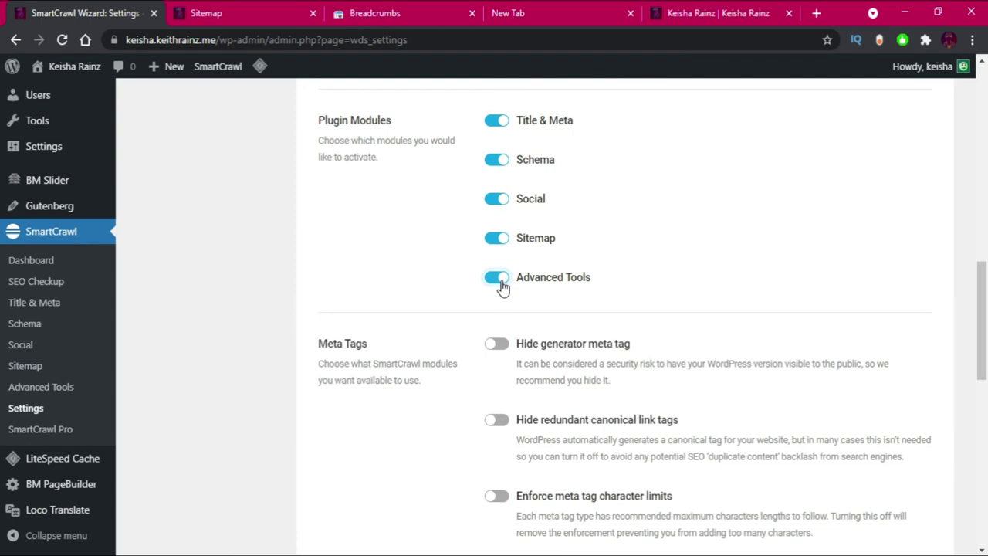
{"action": "left_click", "coordinate": [499, 345]}
Switch to the Google Search Console Breadcrumbs report tab.
{"action": "scroll", "coordinate": [510, 397], "scroll_direction": "down", "scroll_amount": 5}
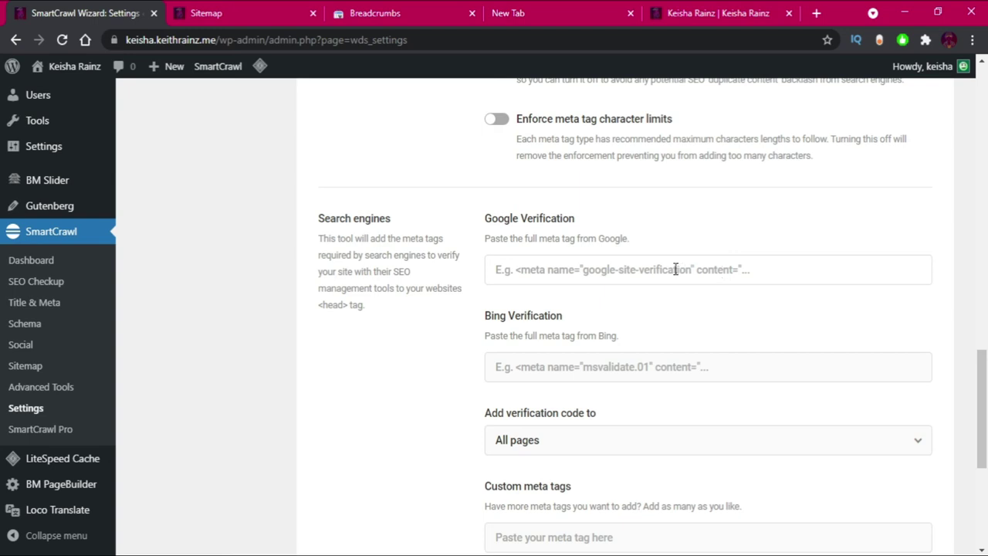
{"action": "scroll", "coordinate": [674, 272], "scroll_direction": "down", "scroll_amount": 2}
{"action": "scroll", "coordinate": [584, 273], "scroll_direction": "up", "scroll_amount": 2}
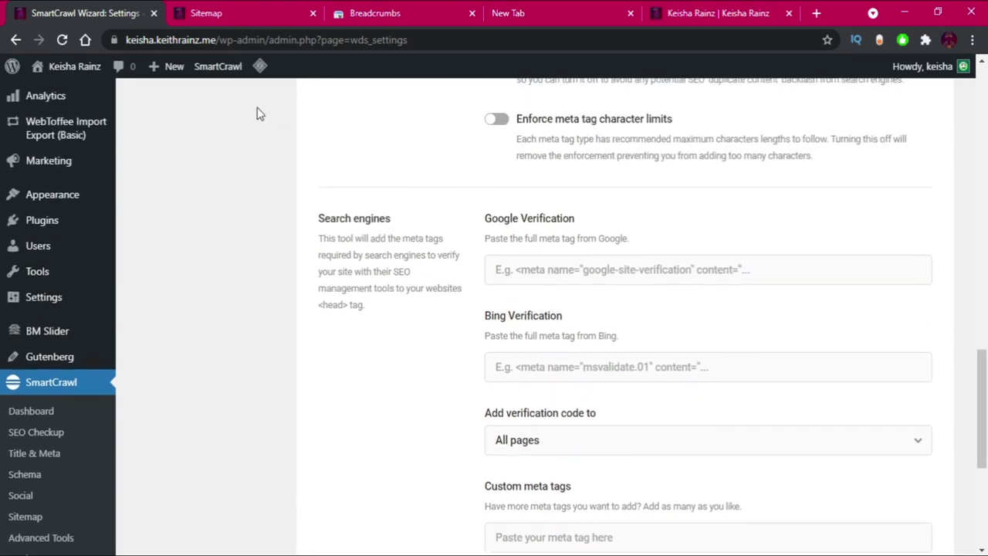
{"action": "left_click", "coordinate": [386, 14]}
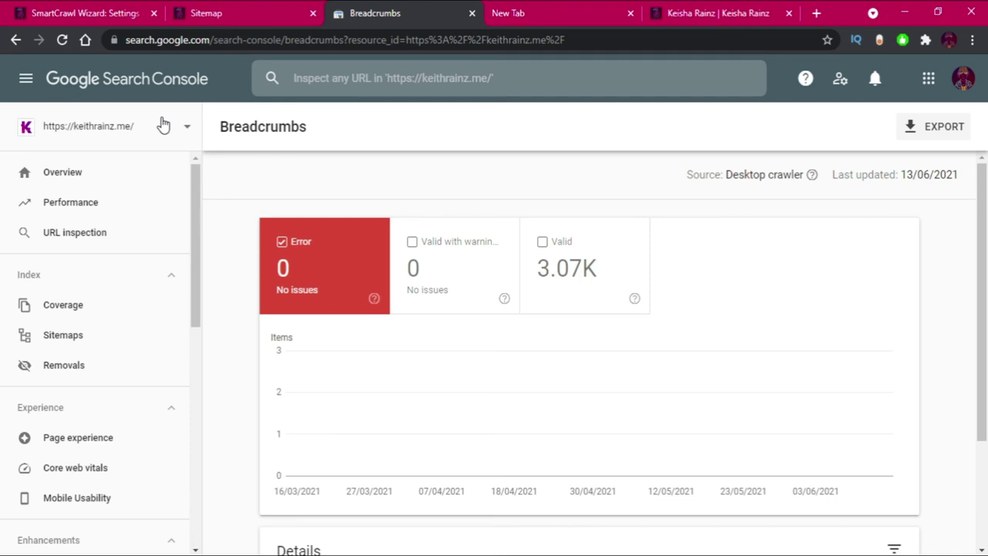
Start adding a new URL-prefix property in Search Console.
{"action": "left_click", "coordinate": [186, 126]}
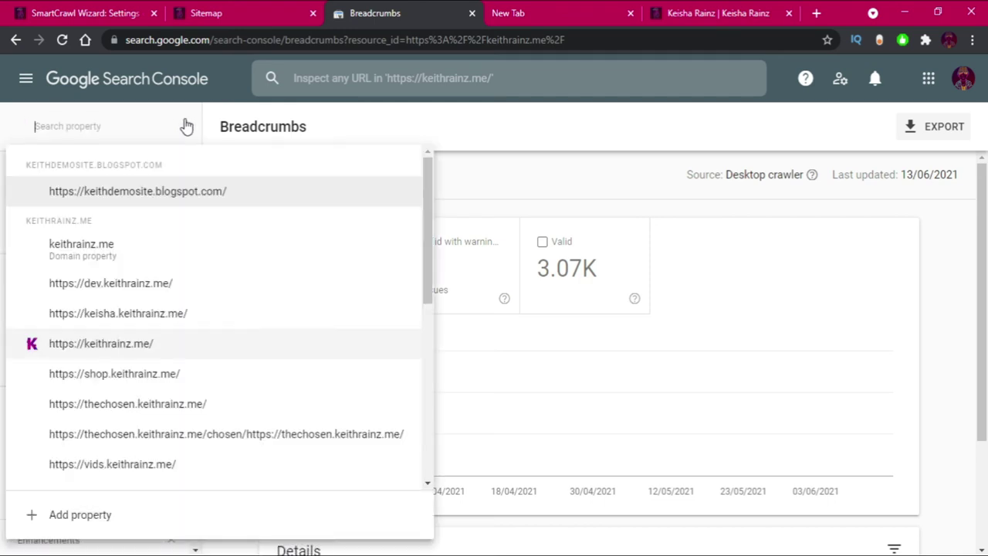
{"action": "left_click", "coordinate": [83, 514]}
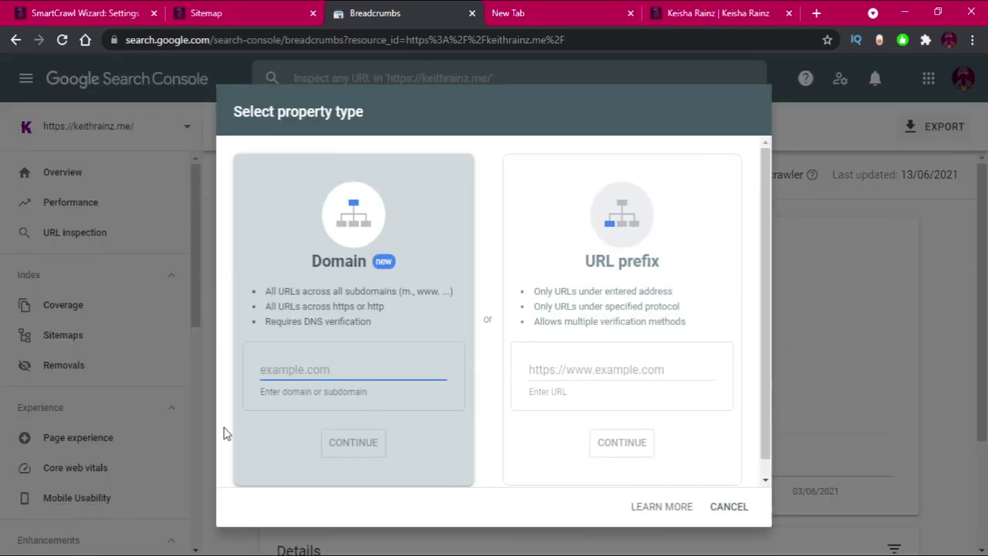
{"action": "left_click", "coordinate": [603, 370]}
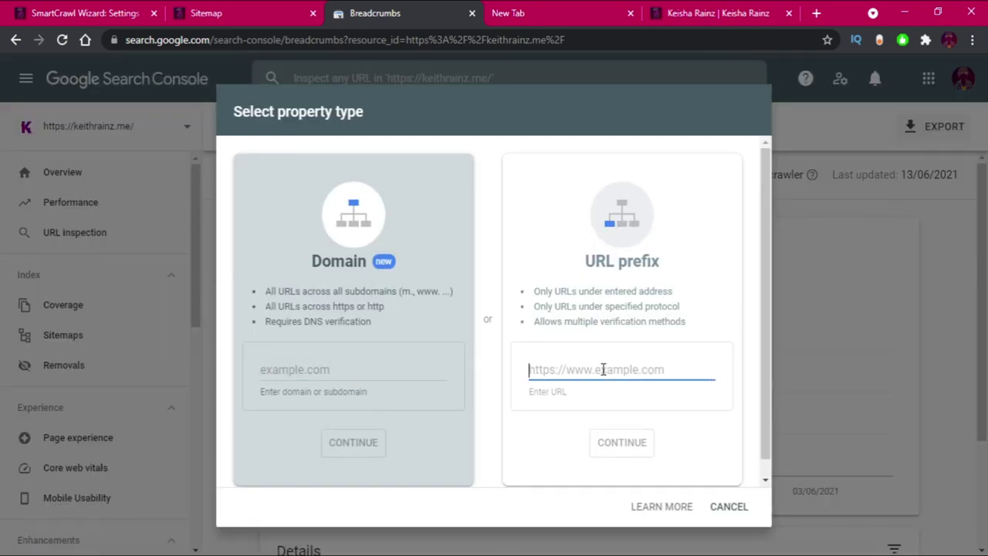
{"action": "type", "text": "https"}
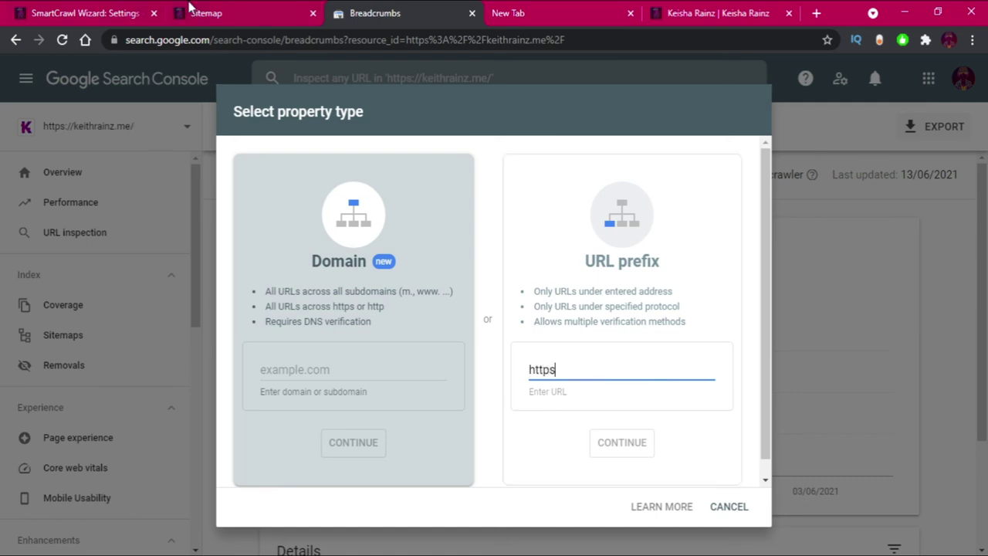
{"action": "left_click", "coordinate": [191, 11]}
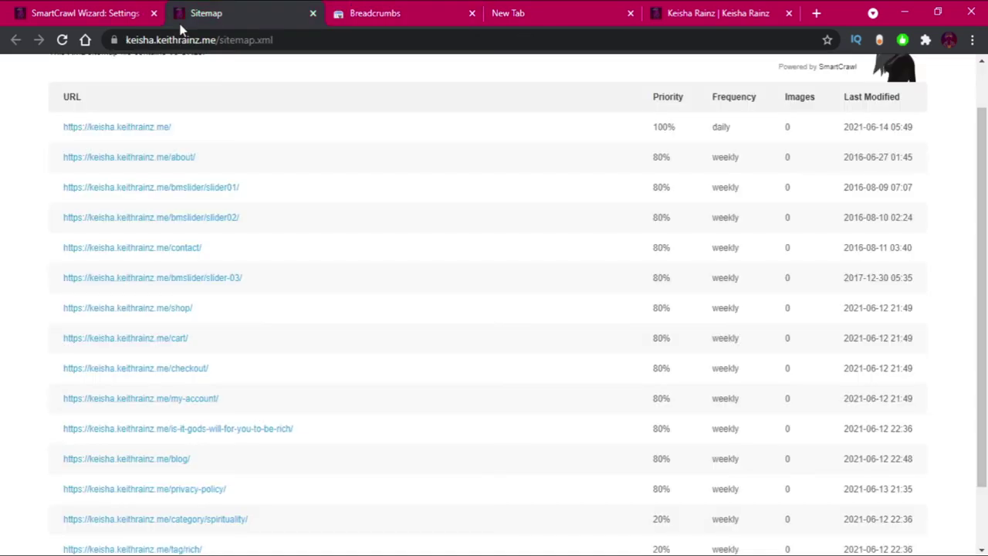
{"action": "left_click_drag", "start_coordinate": [214, 40], "coordinate": [3, 55]}
{"action": "key", "text": "ctrl+c"}
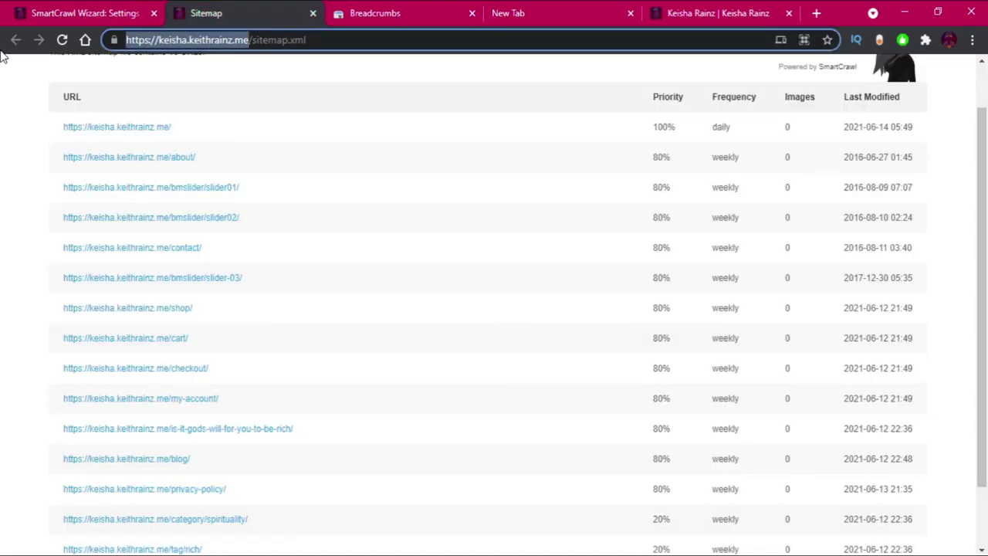
{"action": "left_click", "coordinate": [381, 8]}
{"action": "left_click_drag", "start_coordinate": [591, 370], "coordinate": [471, 375]}
{"action": "key", "text": "ctrl+v"}
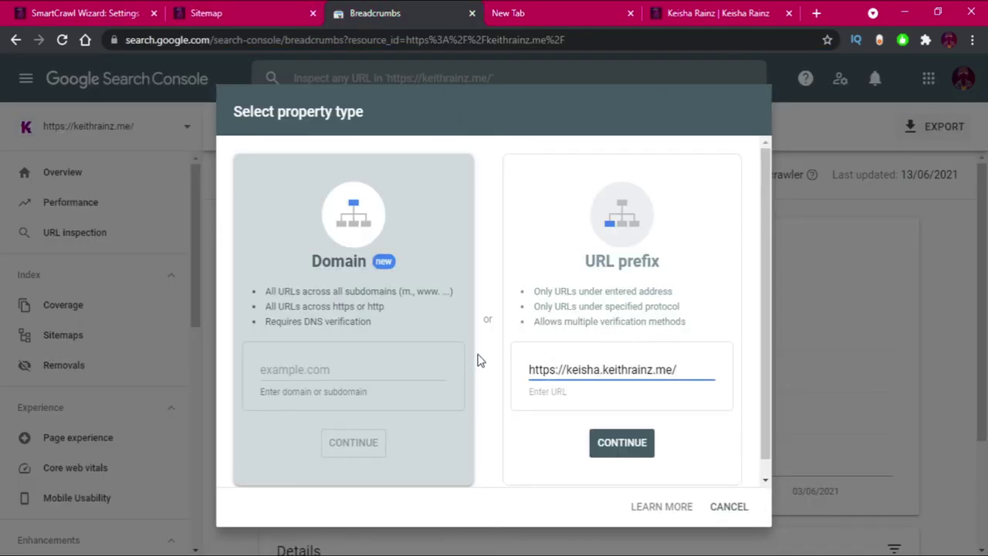
{"action": "left_click", "coordinate": [621, 442]}
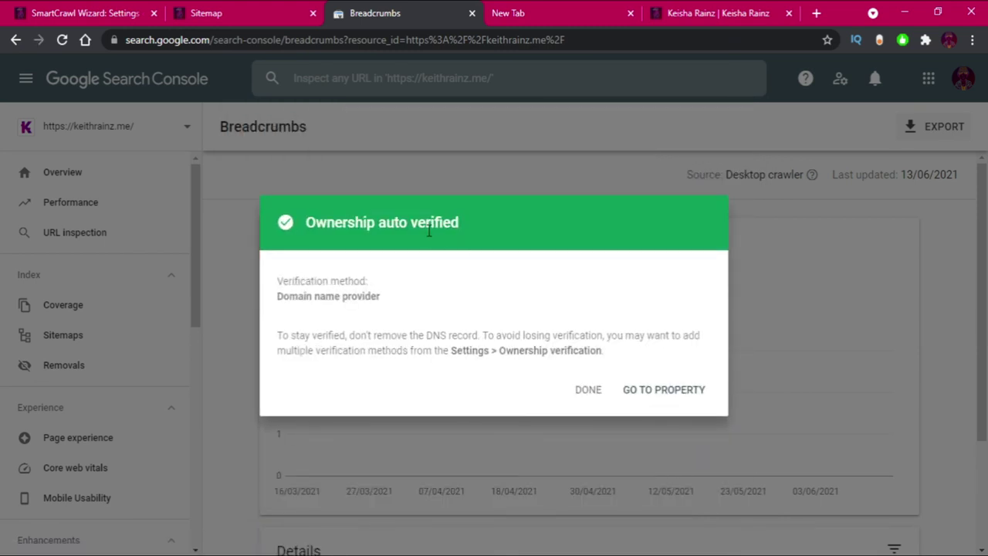
{"action": "left_click", "coordinate": [589, 390]}
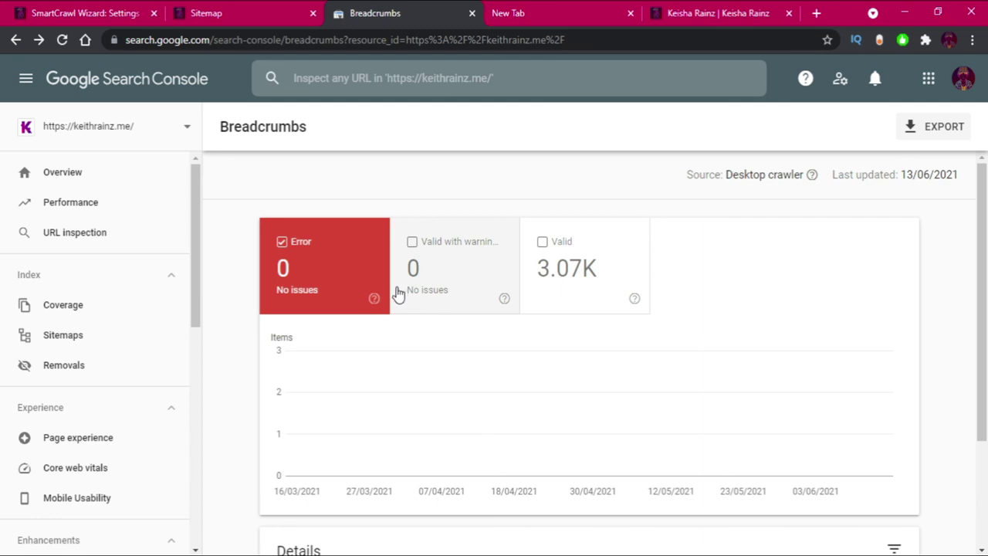
Copy sitemap.xml from the sitemap tab's address bar and reload that page.
{"action": "left_click", "coordinate": [234, 6]}
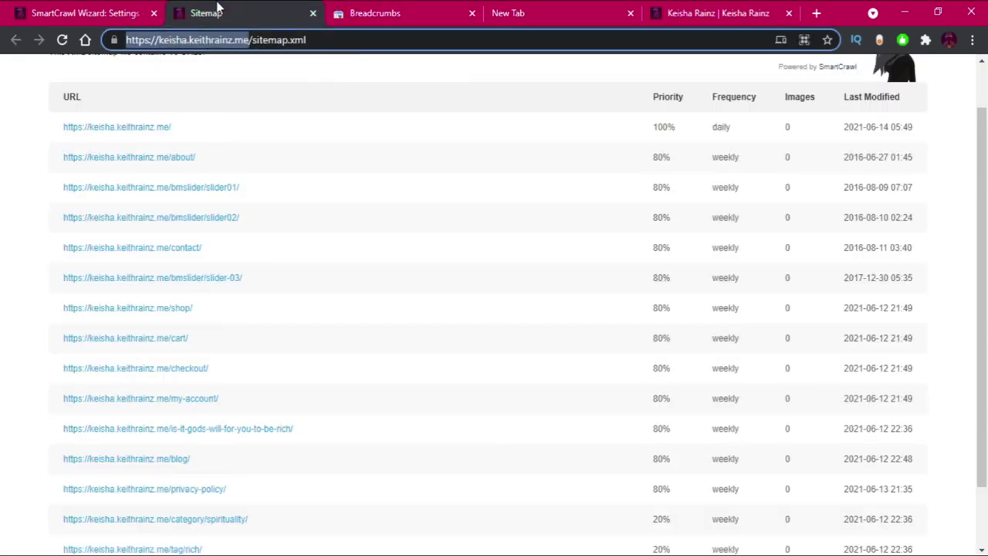
{"action": "left_click", "coordinate": [108, 7]}
{"action": "scroll", "coordinate": [571, 409], "scroll_direction": "down", "scroll_amount": 2}
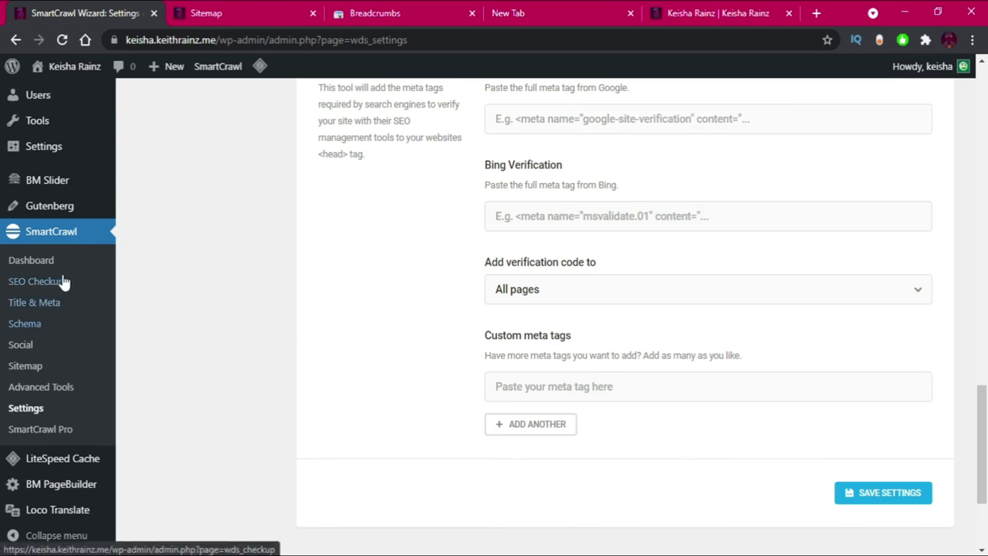
{"action": "left_click", "coordinate": [208, 13]}
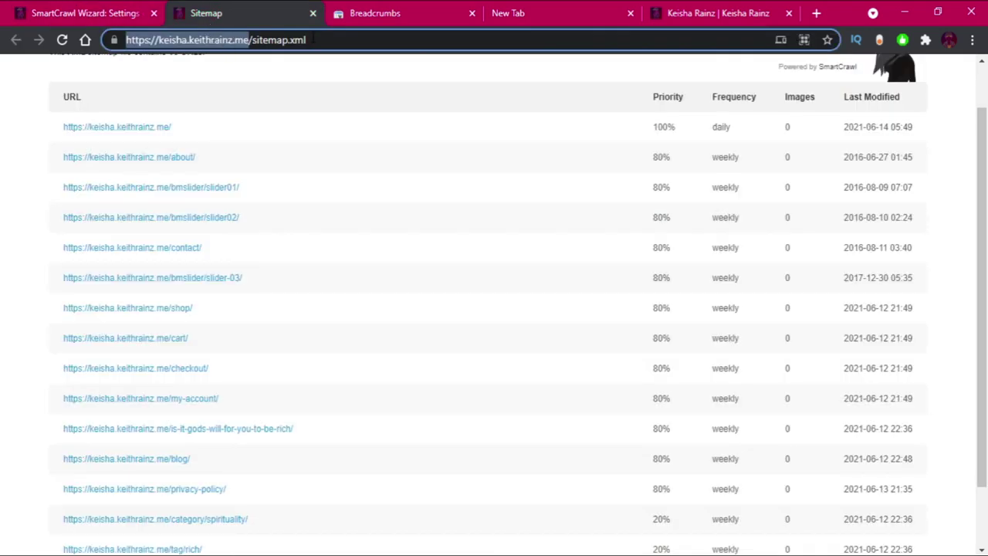
{"action": "left_click_drag", "start_coordinate": [306, 40], "coordinate": [249, 40]}
{"action": "key", "text": "ctrl+c"}
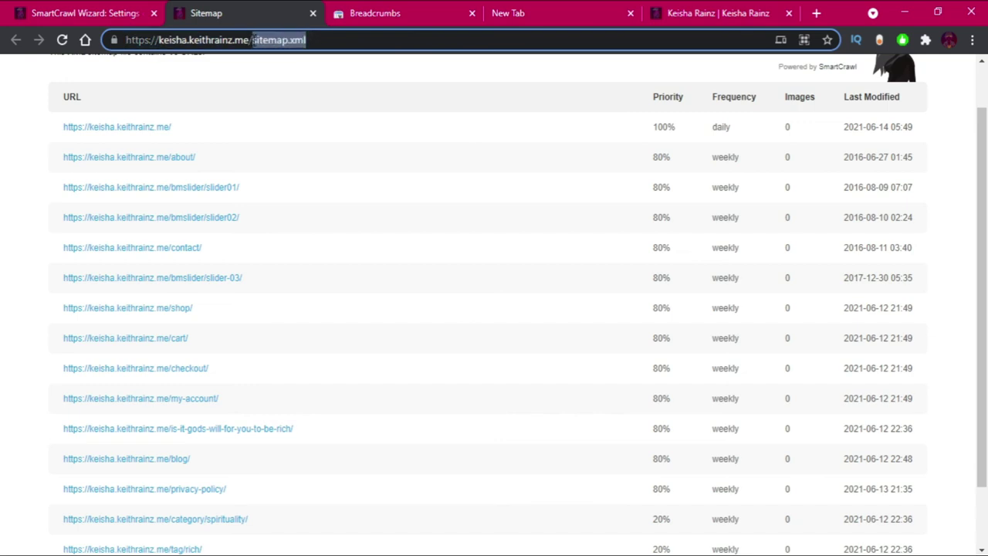
{"action": "left_click", "coordinate": [63, 40]}
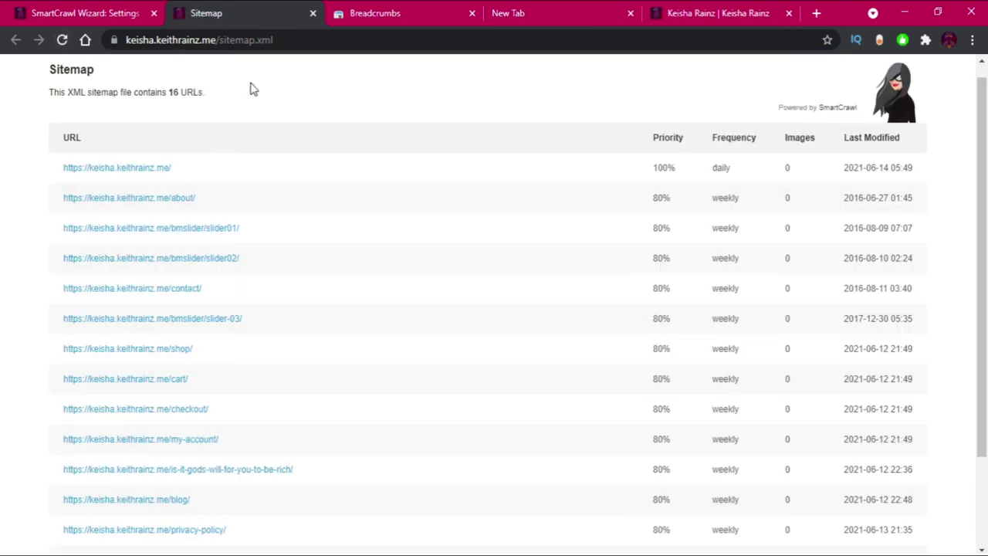
{"action": "left_click", "coordinate": [363, 9]}
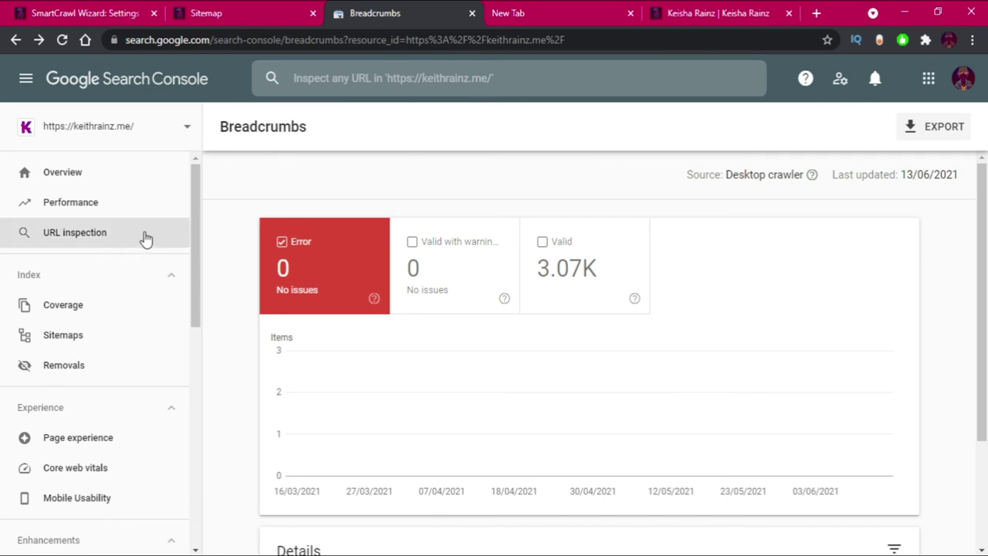
{"action": "left_click", "coordinate": [191, 141]}
{"action": "scroll", "coordinate": [129, 260], "scroll_direction": "down", "scroll_amount": 2}
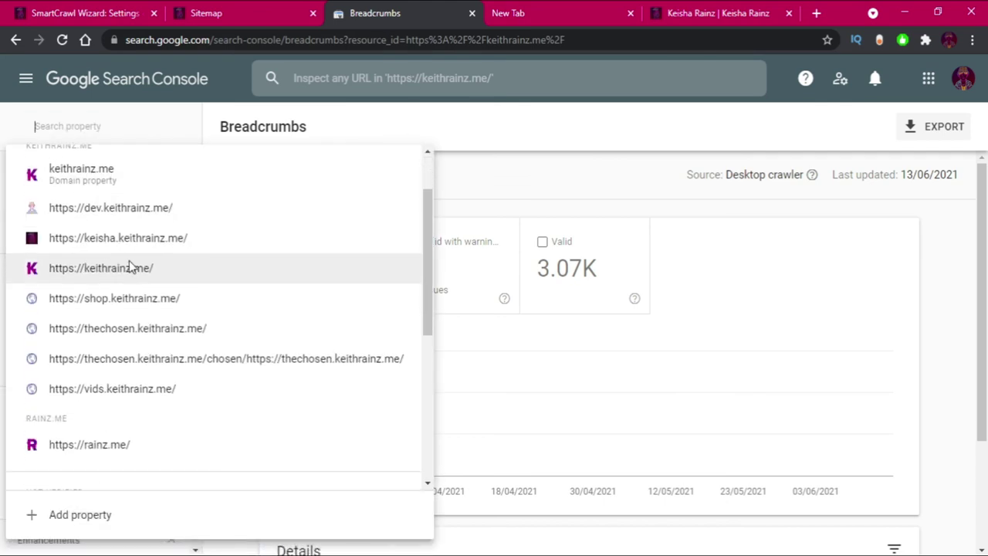
{"action": "scroll", "coordinate": [119, 254], "scroll_direction": "down", "scroll_amount": 2}
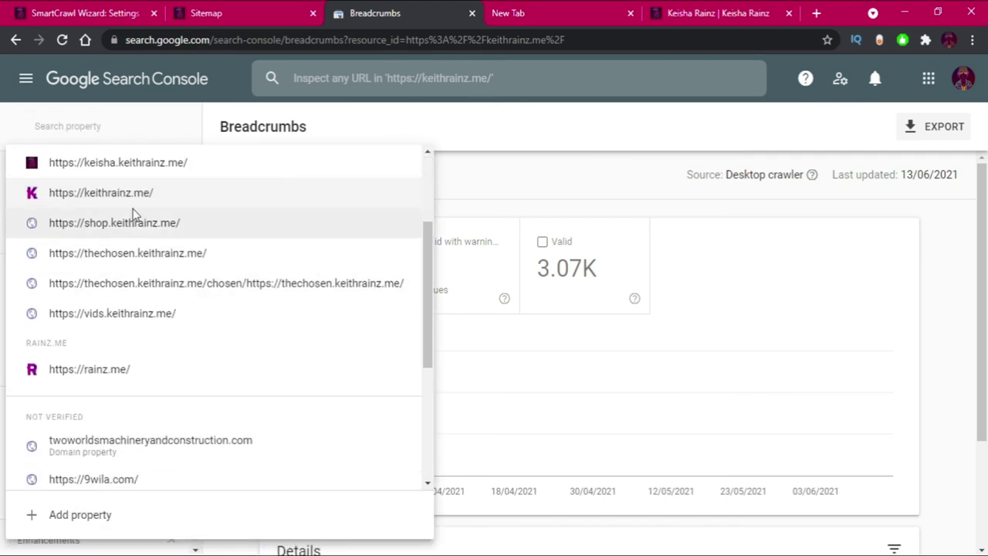
{"action": "left_click", "coordinate": [158, 166]}
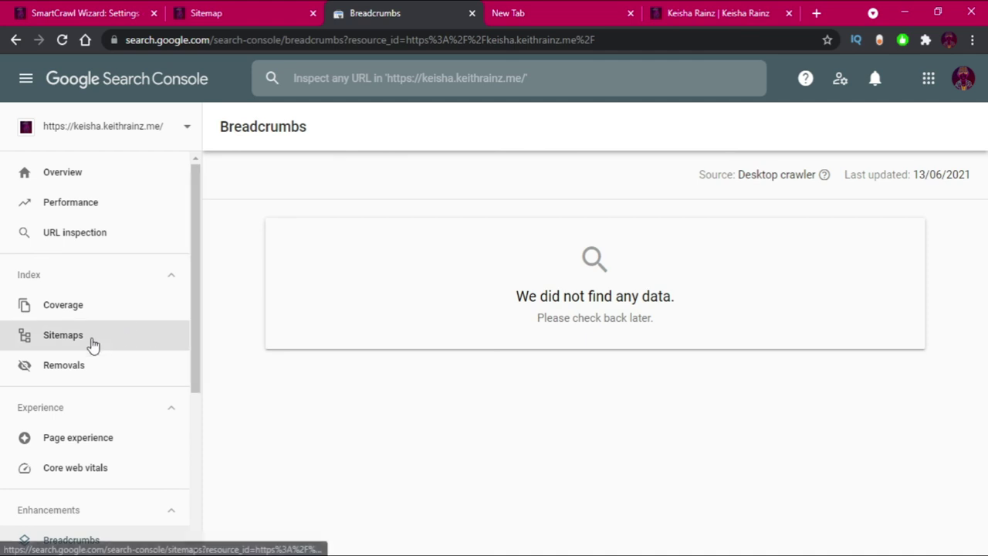
Submit sitemap.xml in the Sitemaps report, dismiss the confirmation, and return to SmartCrawl settings.
{"action": "left_click", "coordinate": [92, 344]}
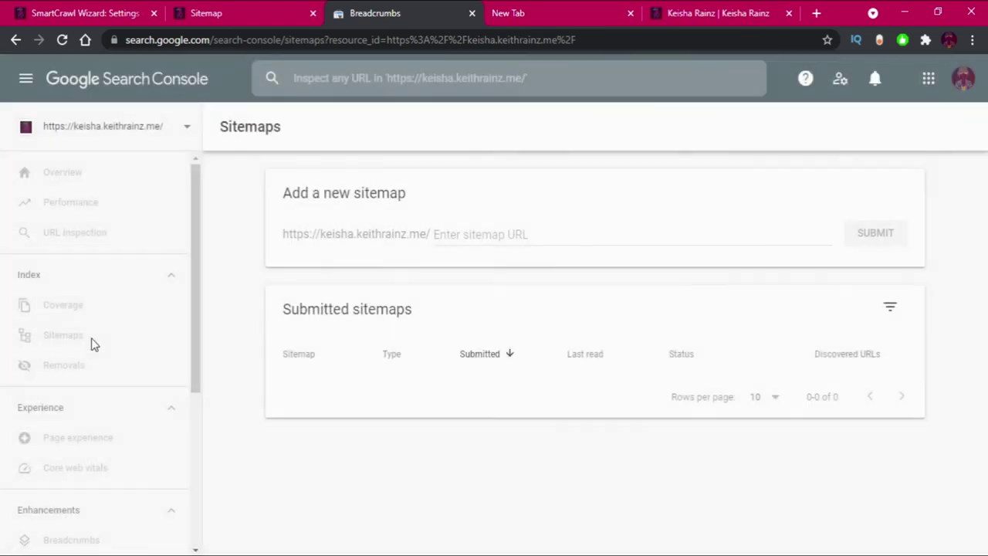
{"action": "right_click", "coordinate": [500, 233]}
{"action": "left_click", "coordinate": [515, 348]}
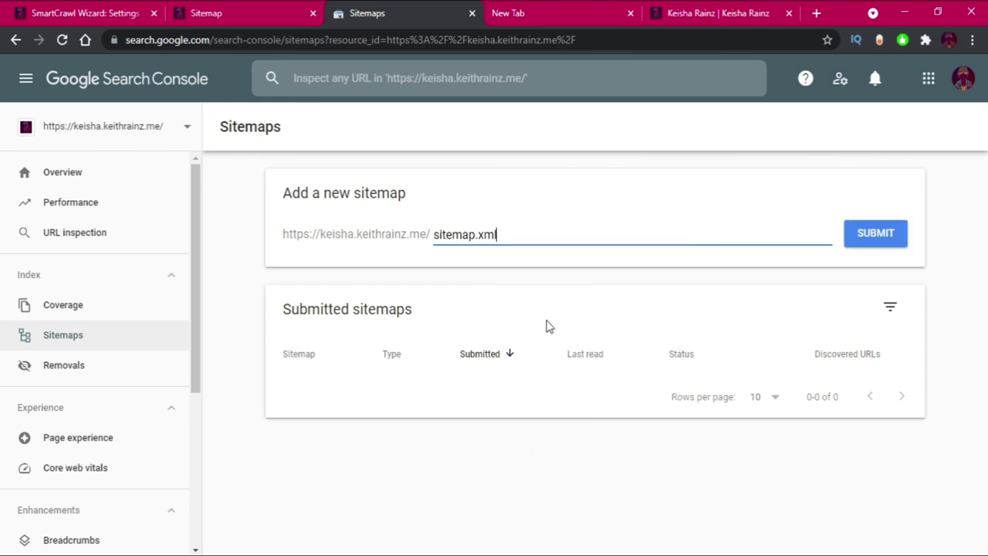
{"action": "left_click", "coordinate": [475, 262]}
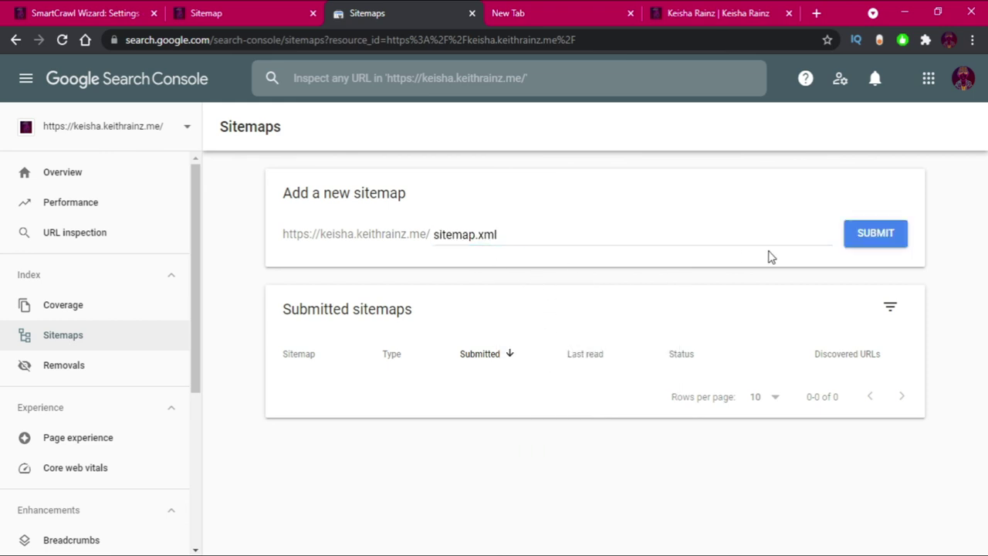
{"action": "left_click", "coordinate": [865, 243]}
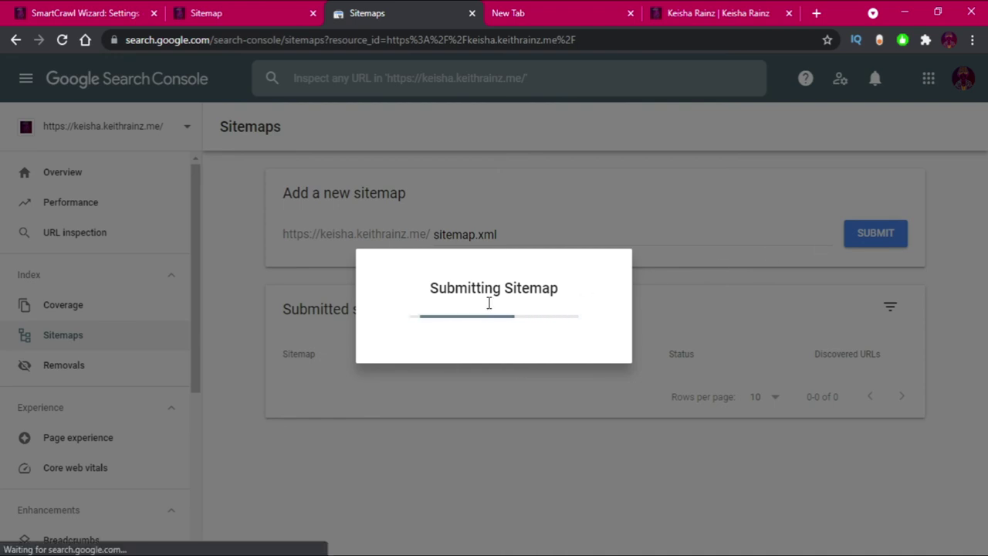
{"action": "left_click", "coordinate": [682, 369]}
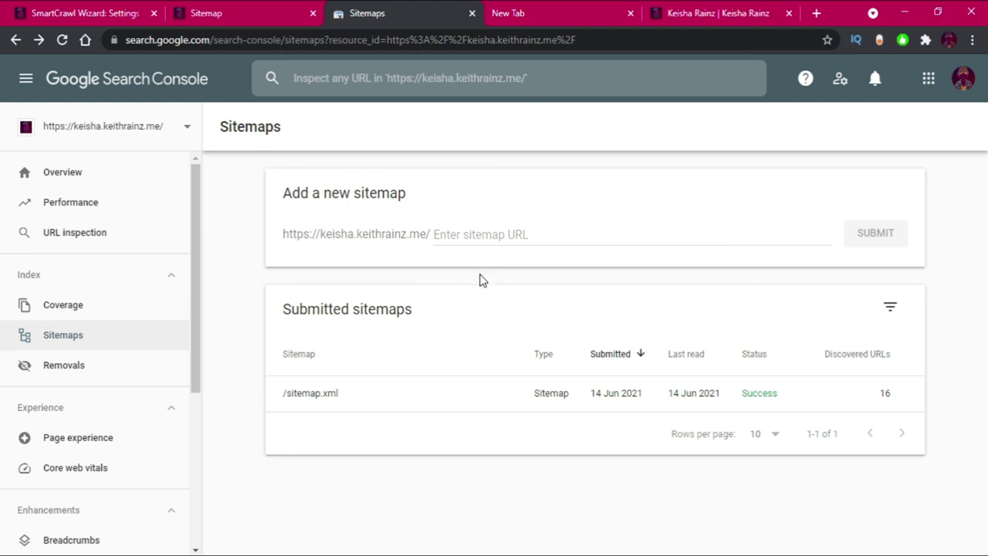
{"action": "left_click", "coordinate": [80, 7]}
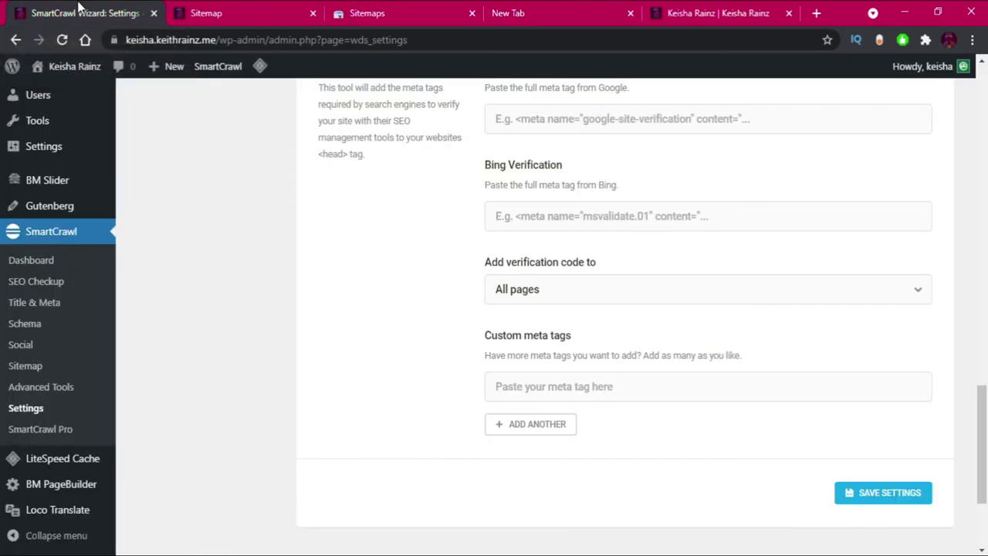